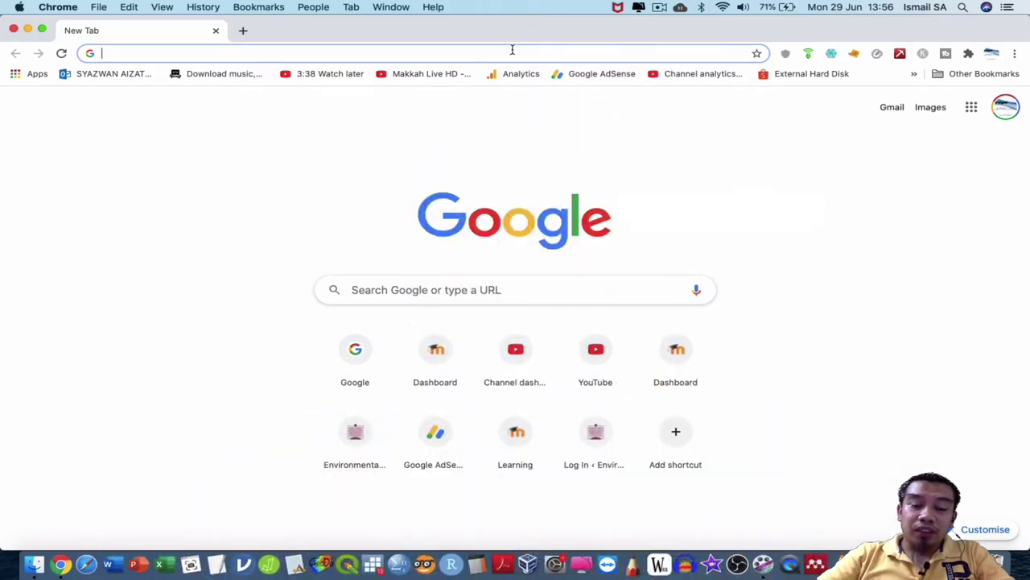
Go to the Google homepage and open Google Drive from the apps grid.
type("goo")
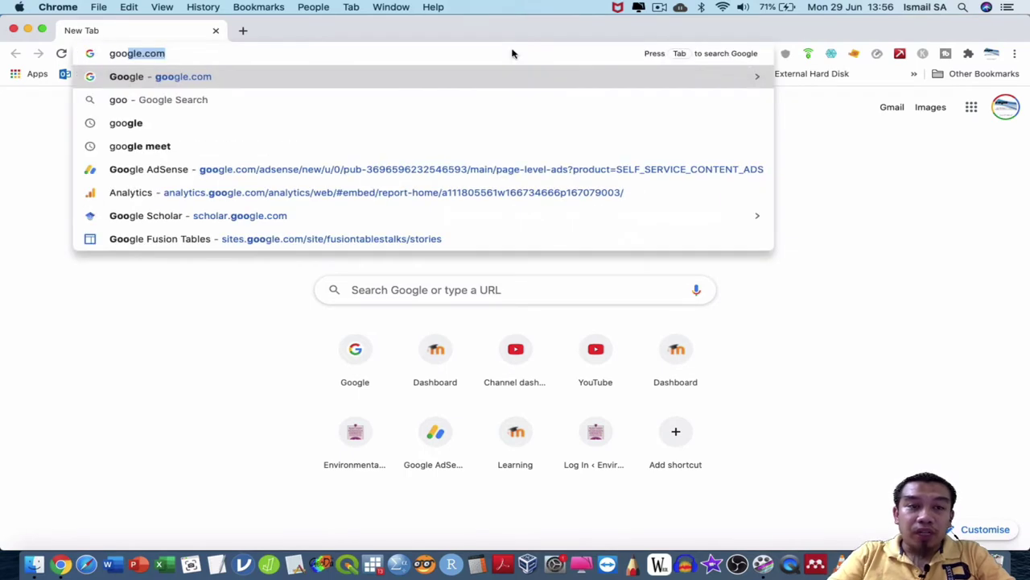
key("Return")
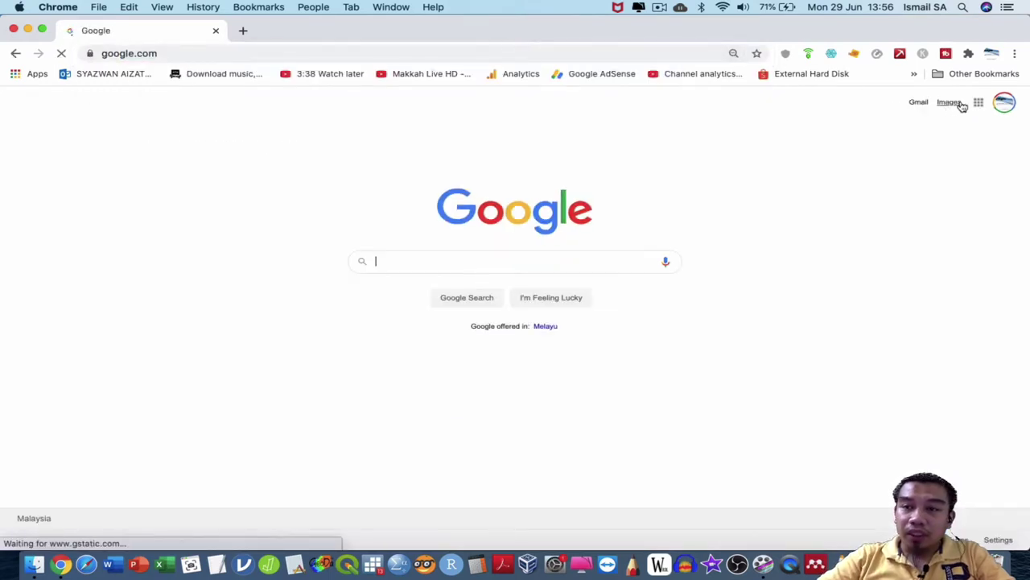
left_click(978, 102)
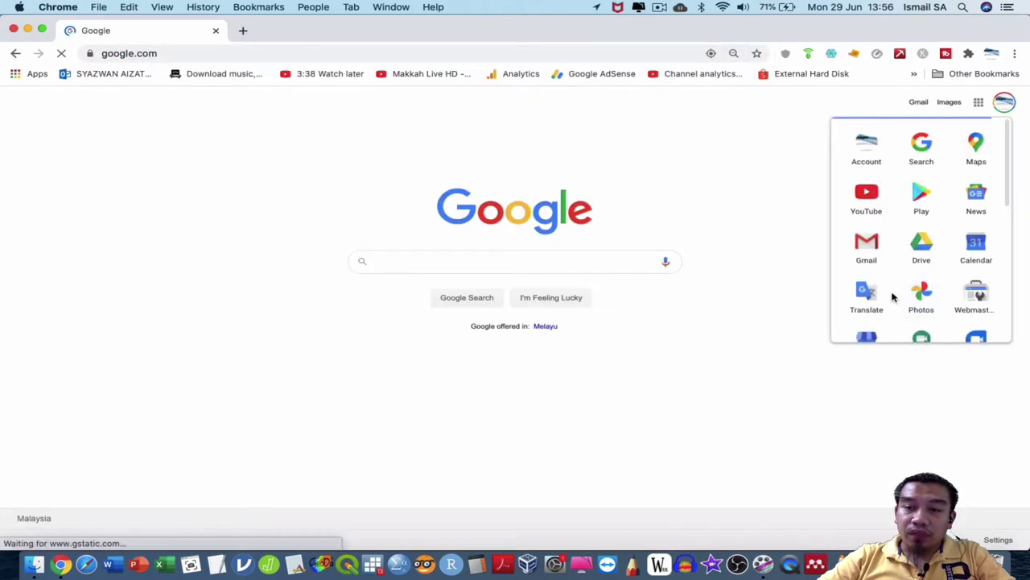
left_click(920, 248)
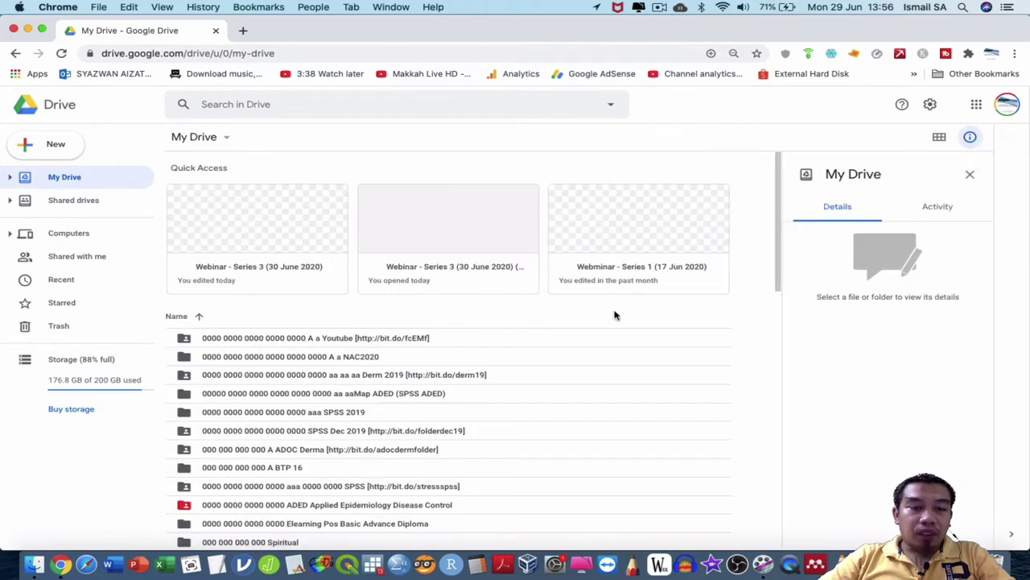
Find and open the 000 DKP Academic folder in My Drive.
scroll(454, 407, "down", 3)
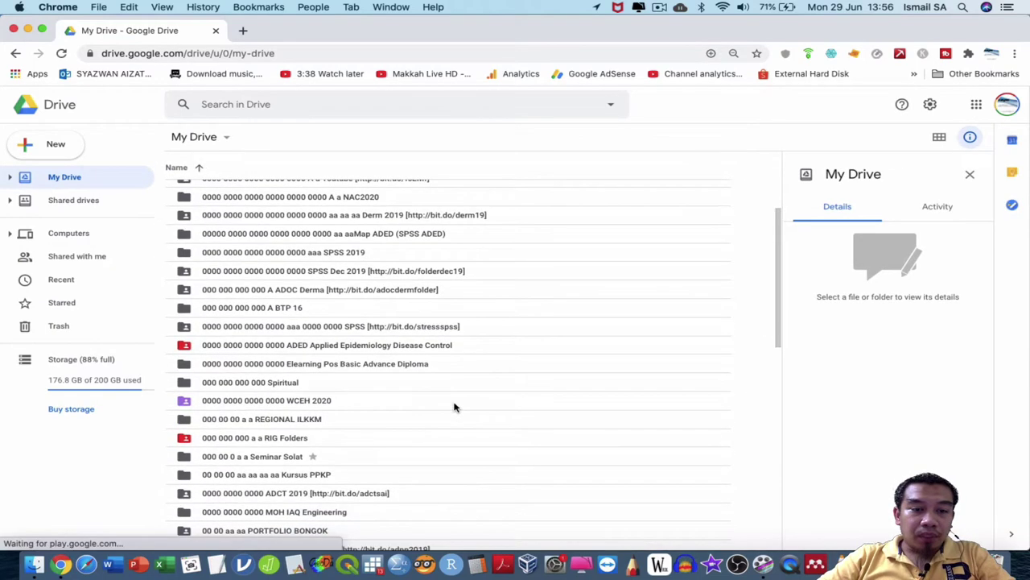
scroll(367, 438, "down", 5)
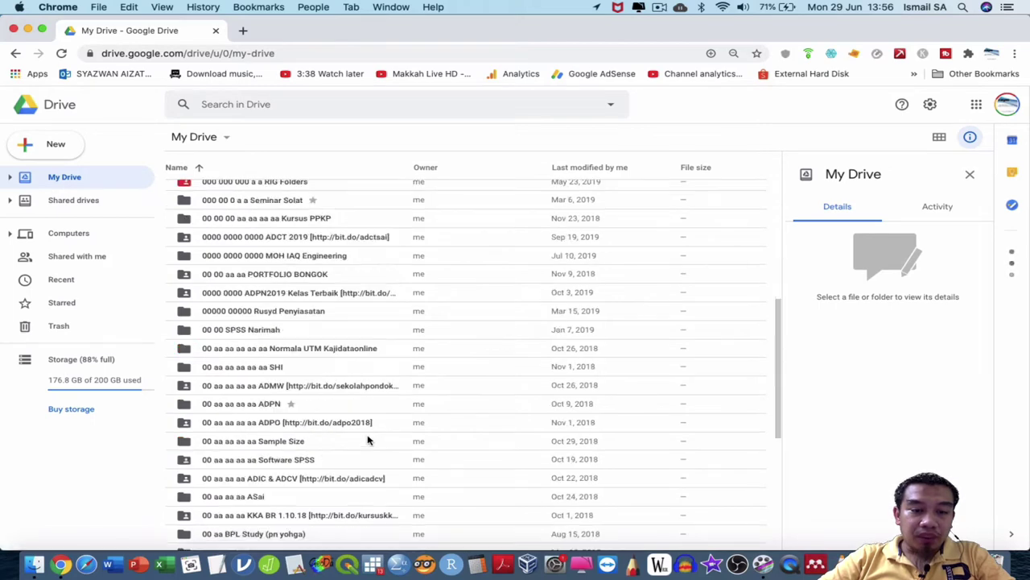
scroll(367, 438, "up", 8)
scroll(367, 439, "down", 6)
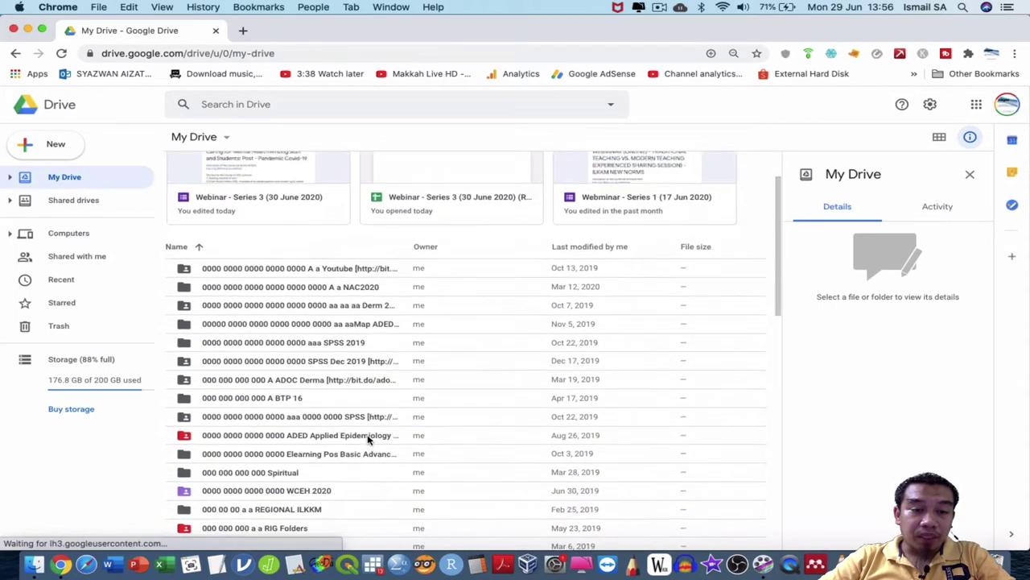
scroll(367, 438, "down", 12)
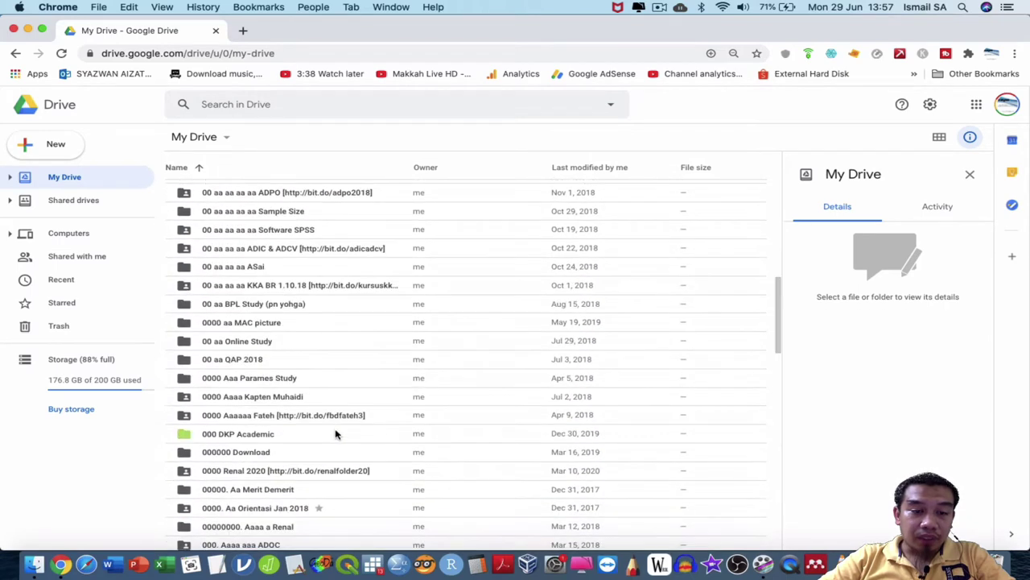
double_click(336, 434)
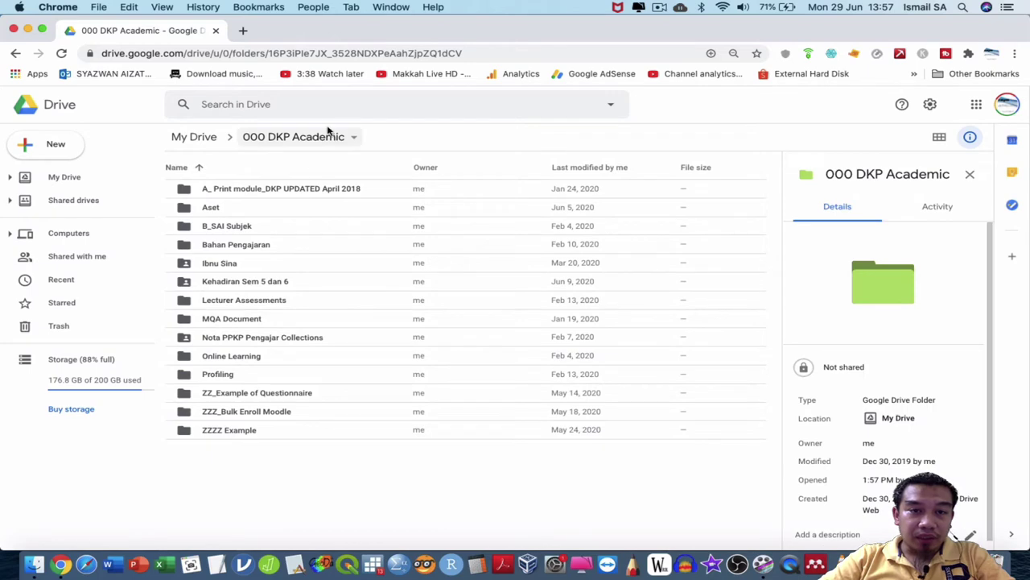
Create a new folder named 'A_Example Form'.
left_click(69, 152)
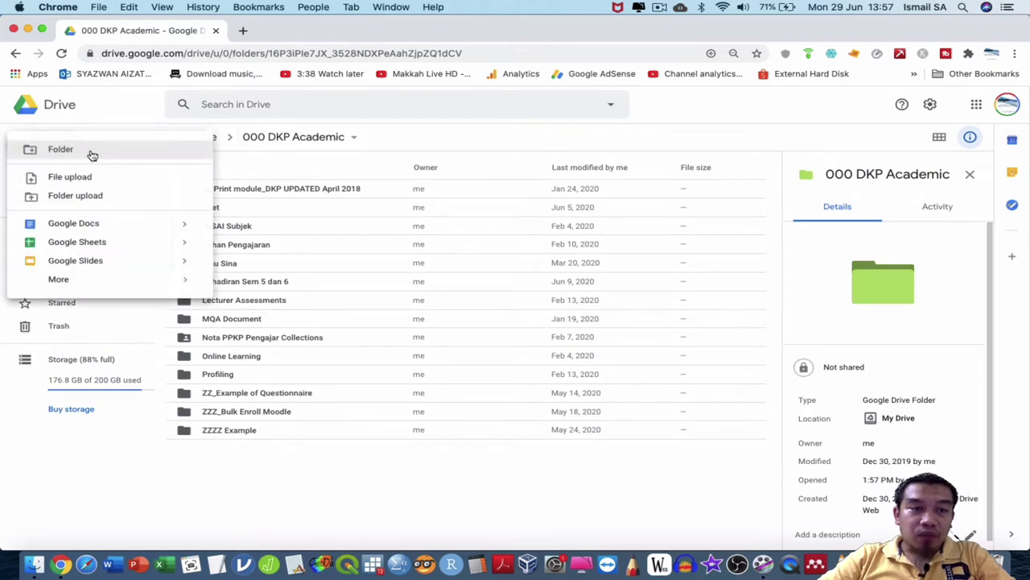
left_click(90, 153)
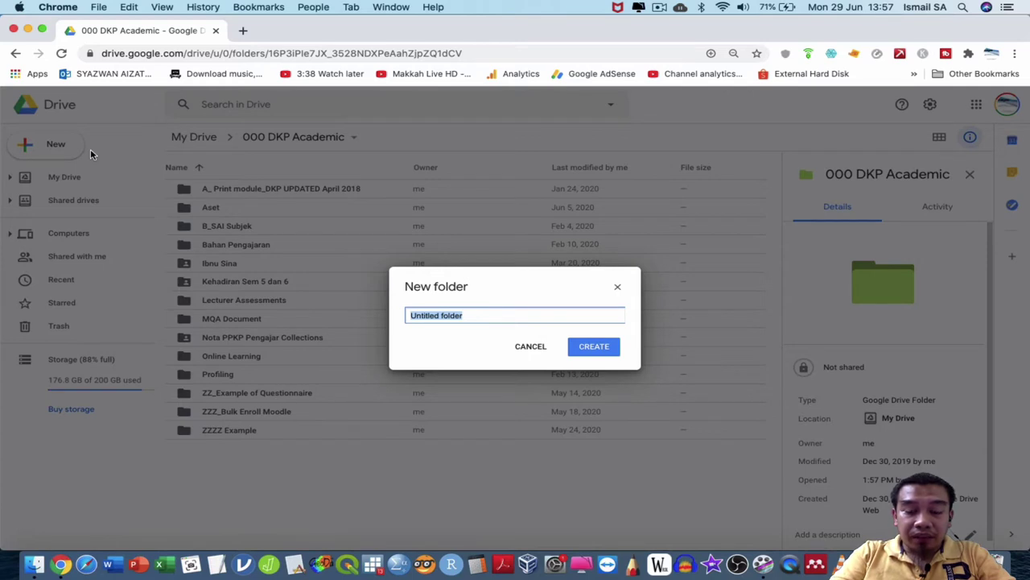
type("A_")
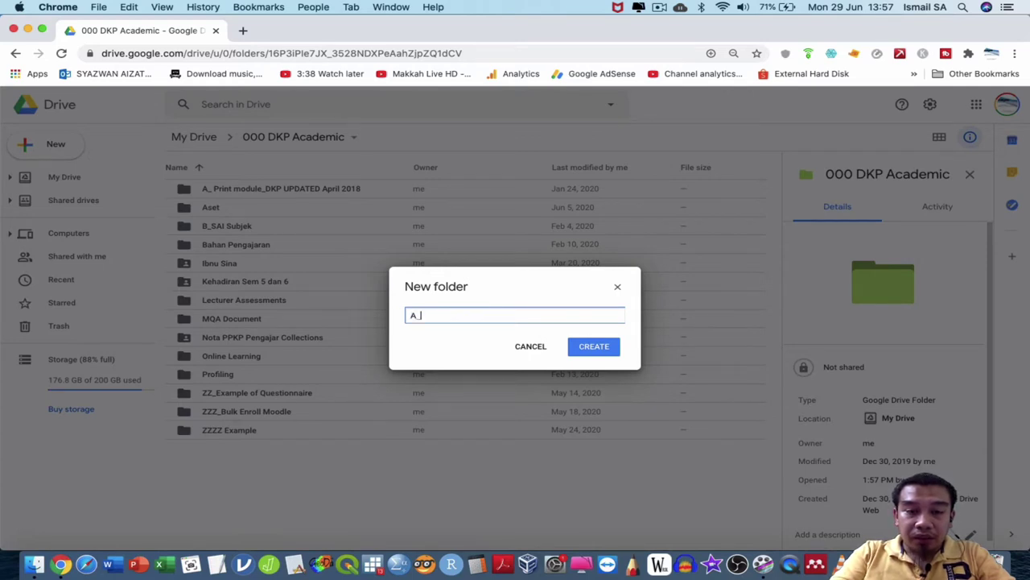
type("Example")
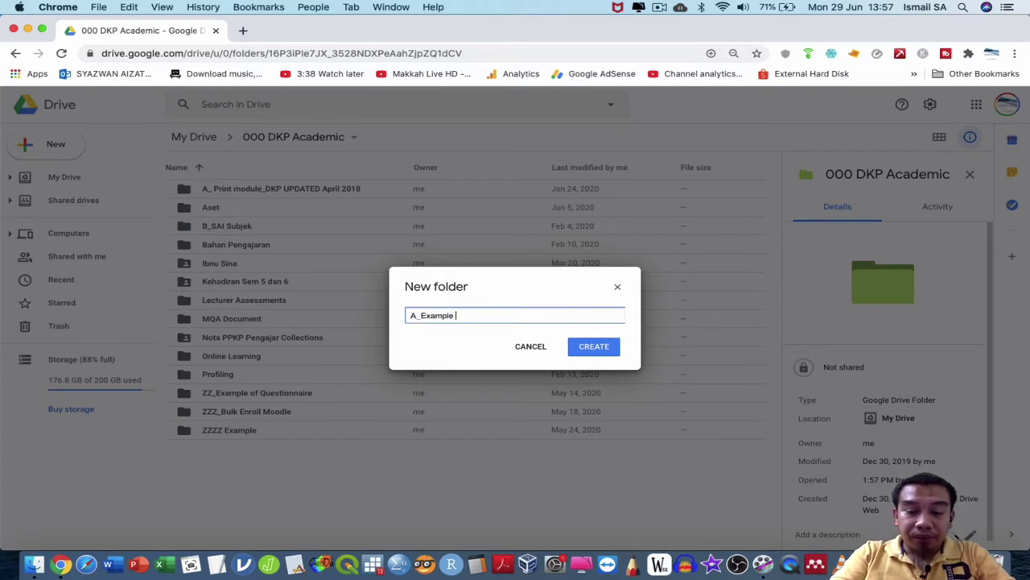
type(" Form")
key("Return")
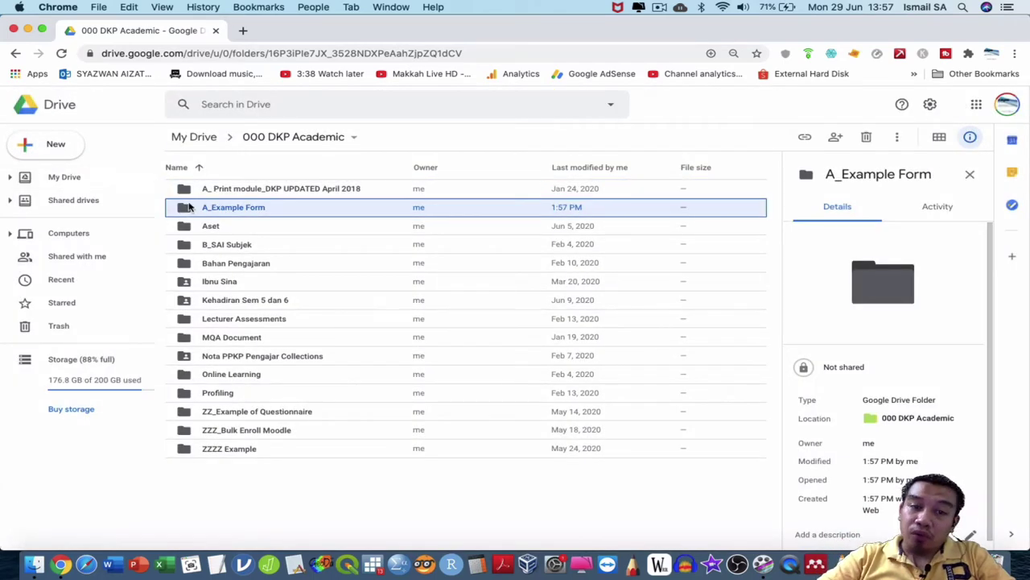
Open the A_Example Form folder and create a blank Google Form inside it.
double_click(212, 211)
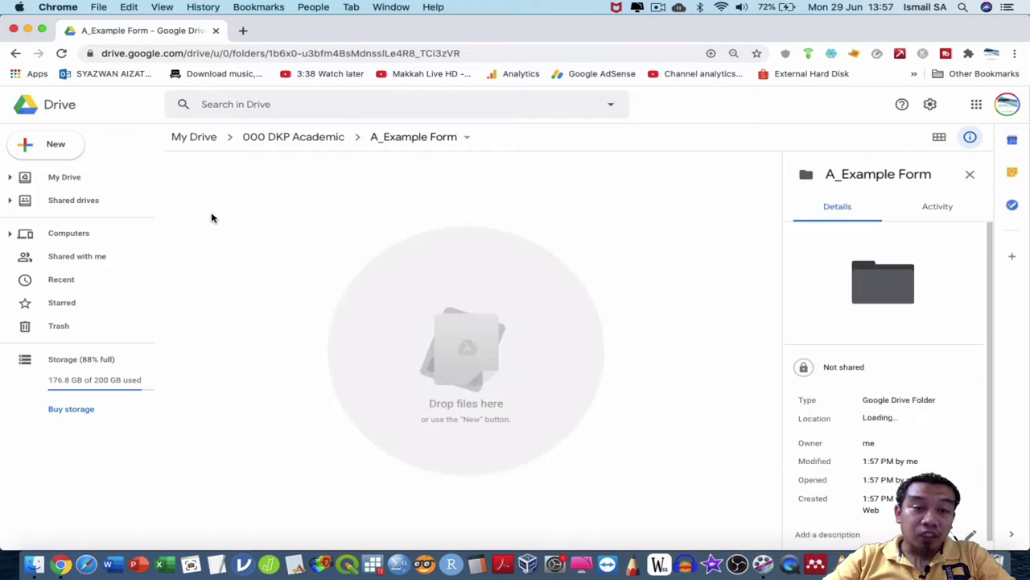
left_click(53, 145)
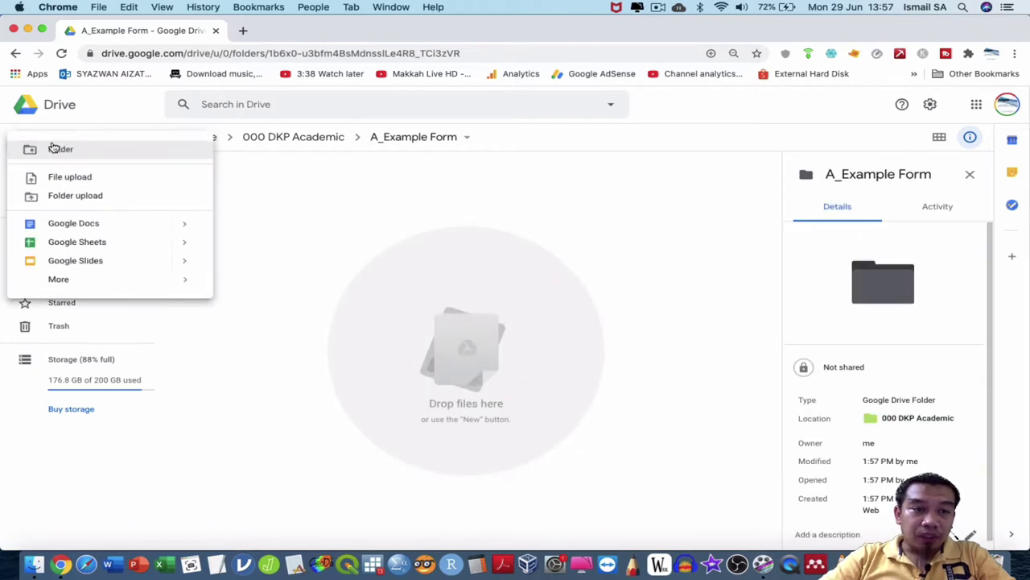
mouse_move(156, 279)
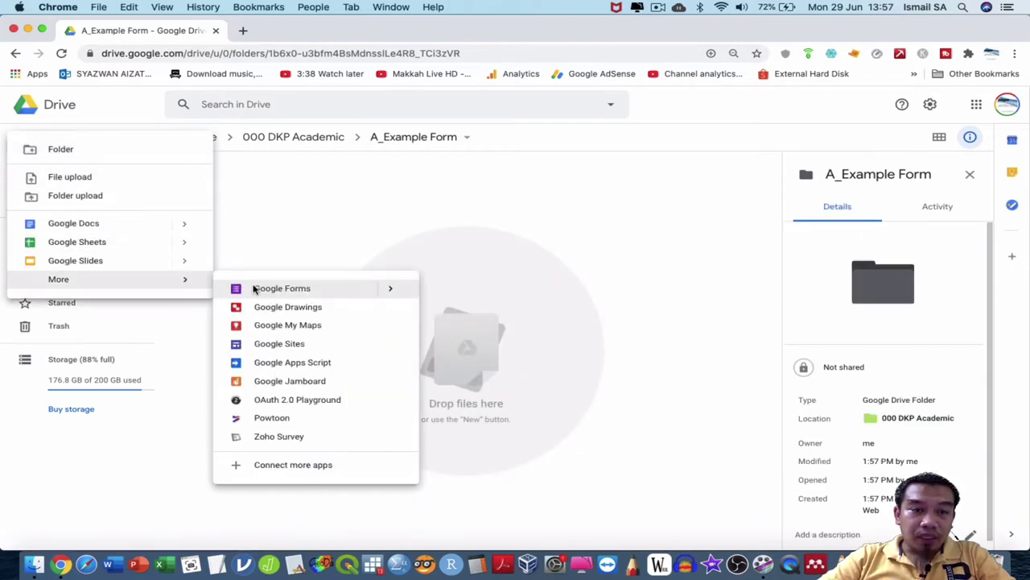
left_click(254, 289)
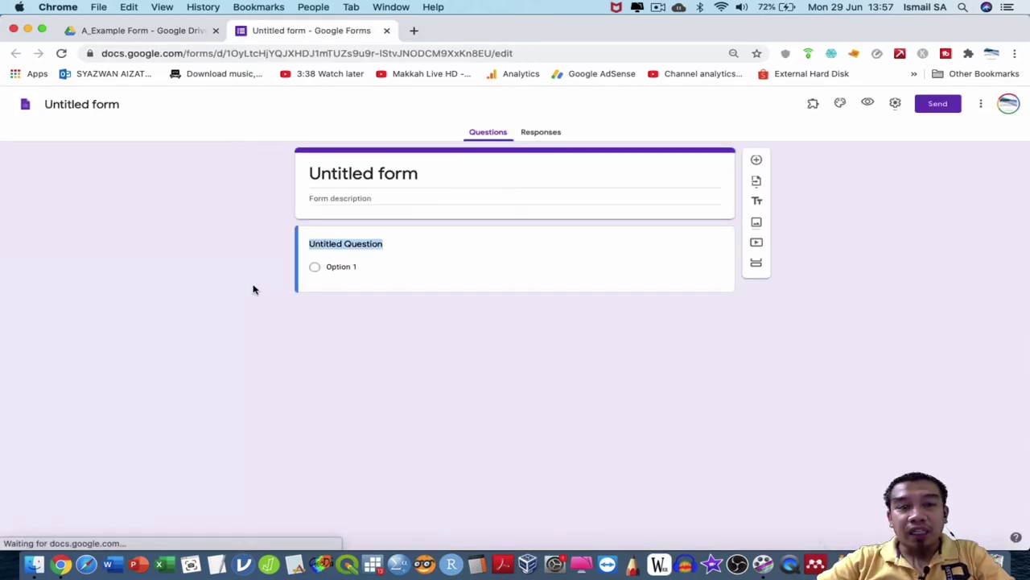
Rename the untitled form to 'Quiz For Biostatistics'.
left_click(113, 105)
type("Q")
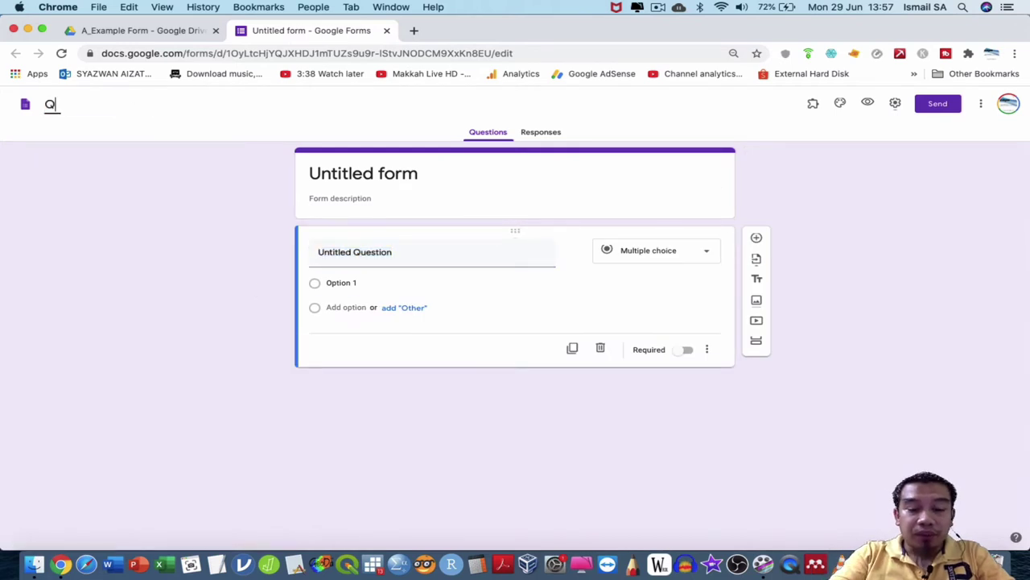
type("uiz Fo")
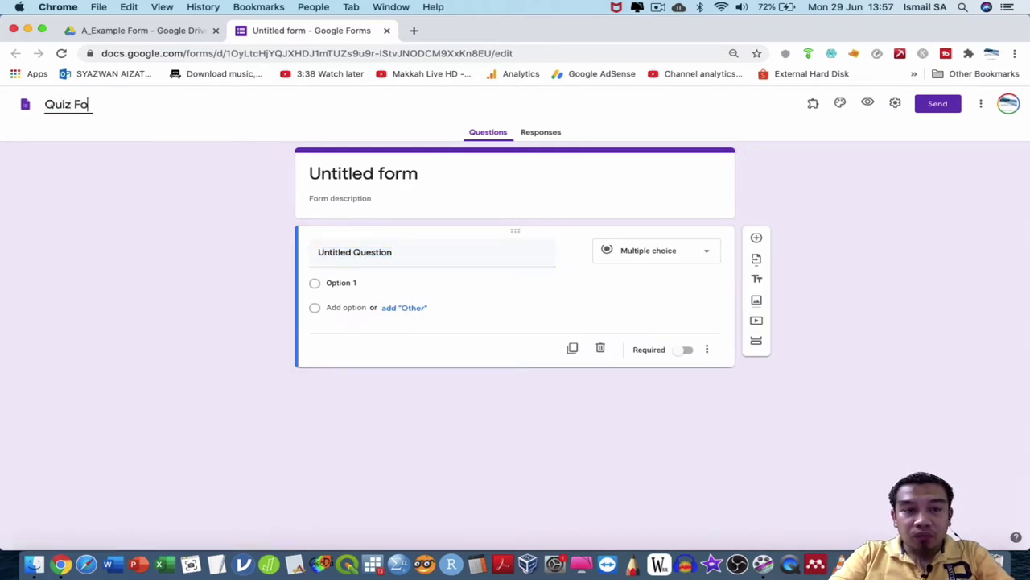
type("r Biostatistics")
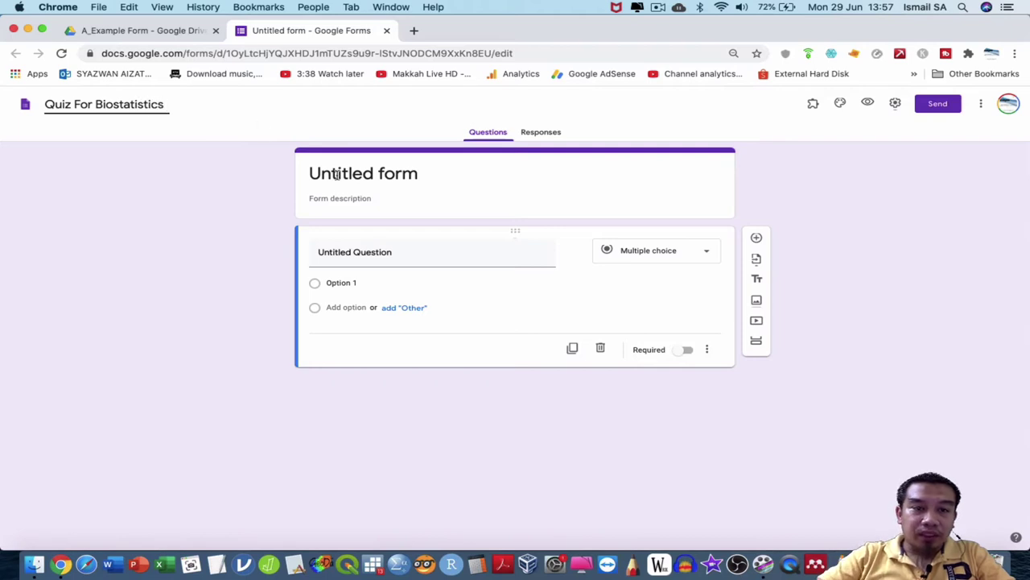
left_click(337, 176)
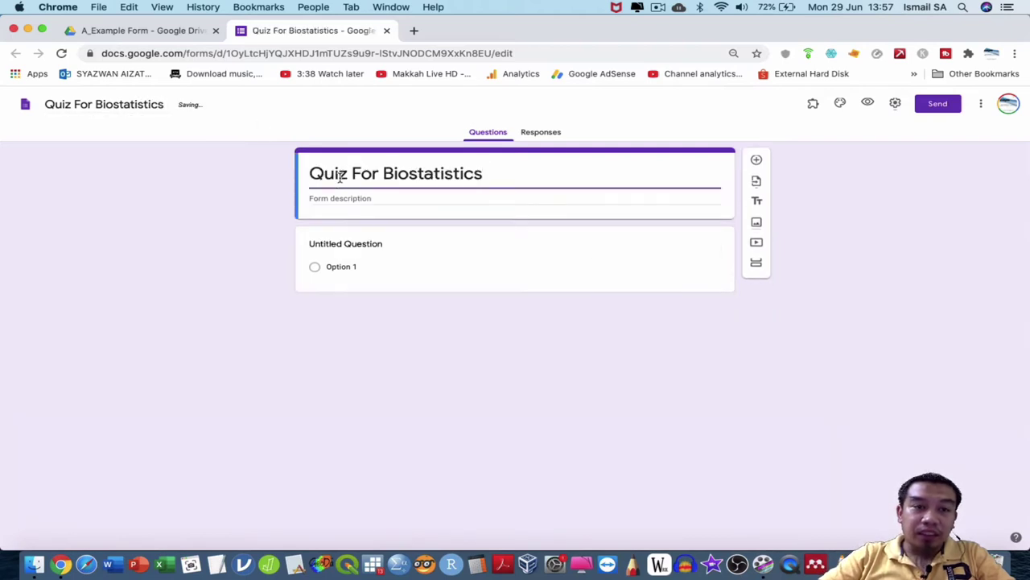
left_click(362, 243)
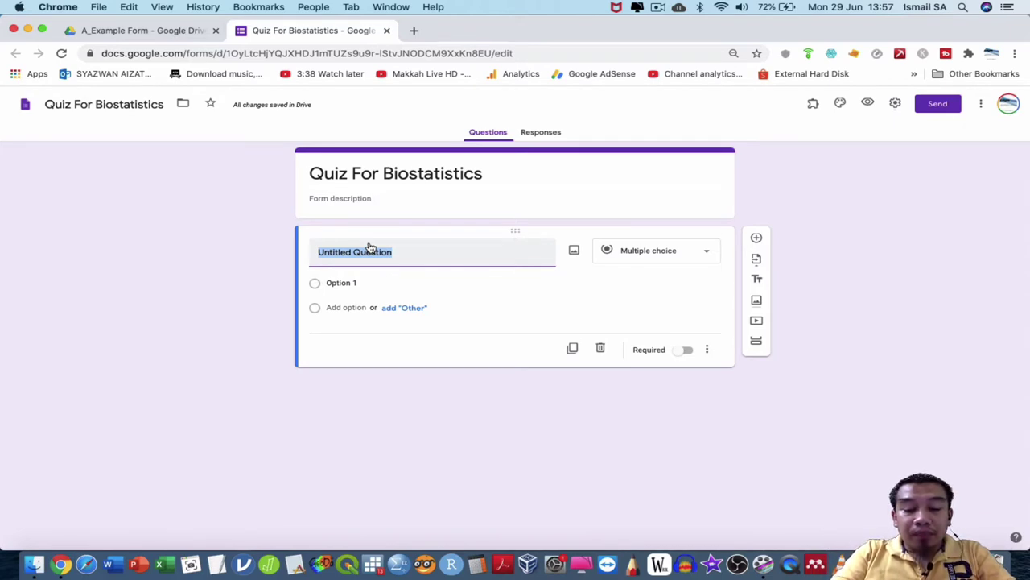
Title the first question 'Name', keep it Short answer and required, and add another question.
type("Name")
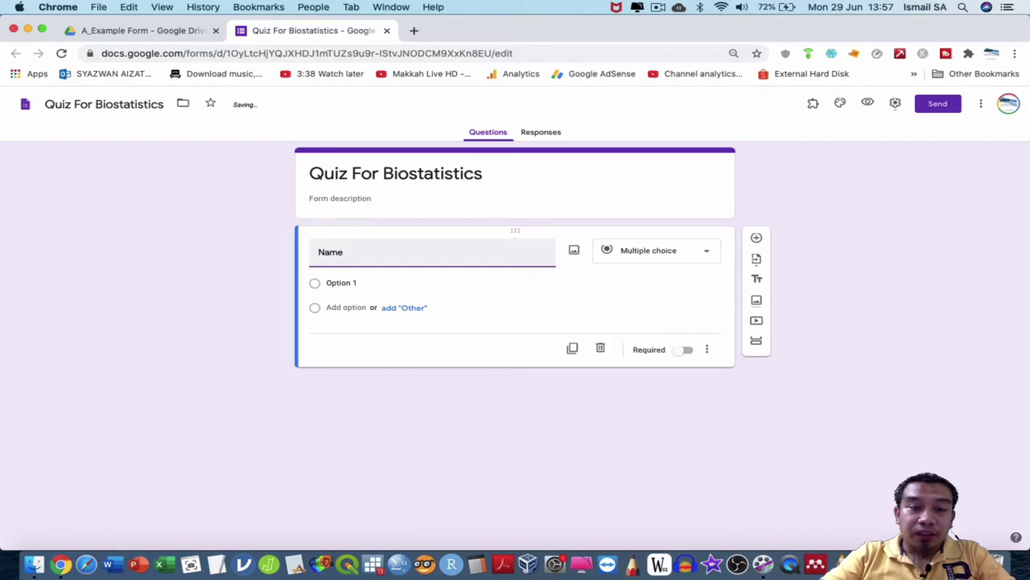
left_click(685, 332)
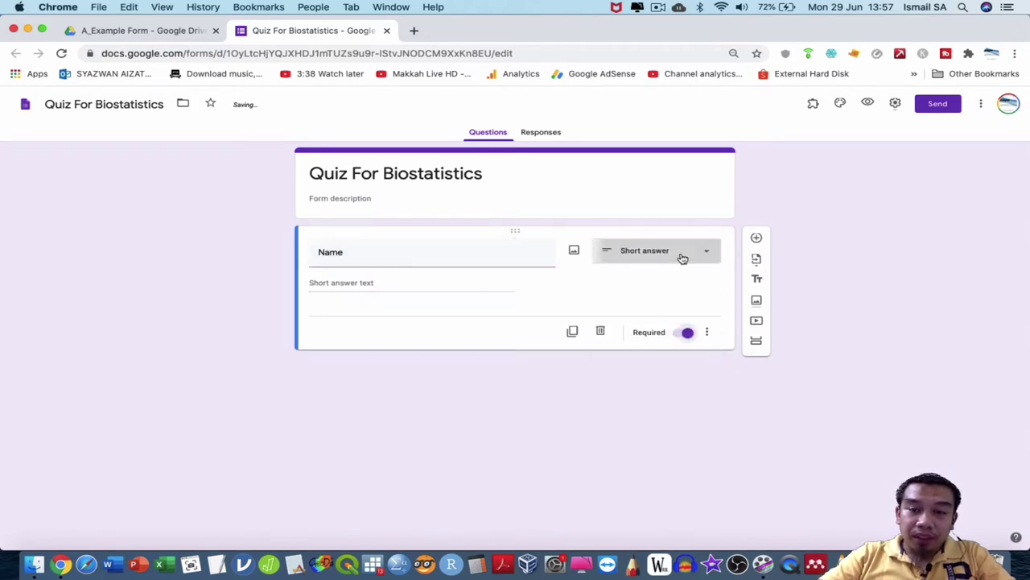
left_click(676, 256)
left_click(670, 242)
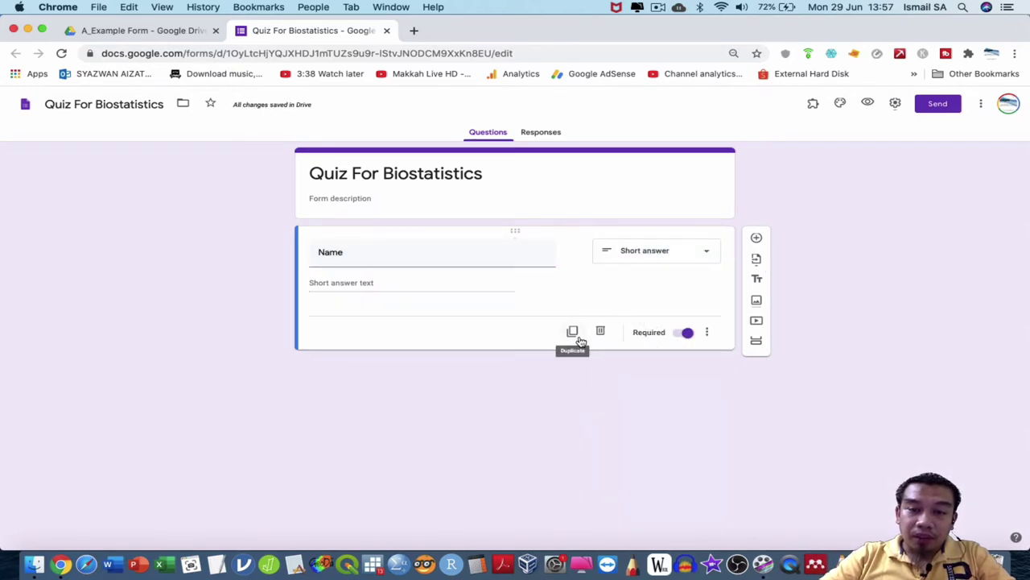
left_click(756, 237)
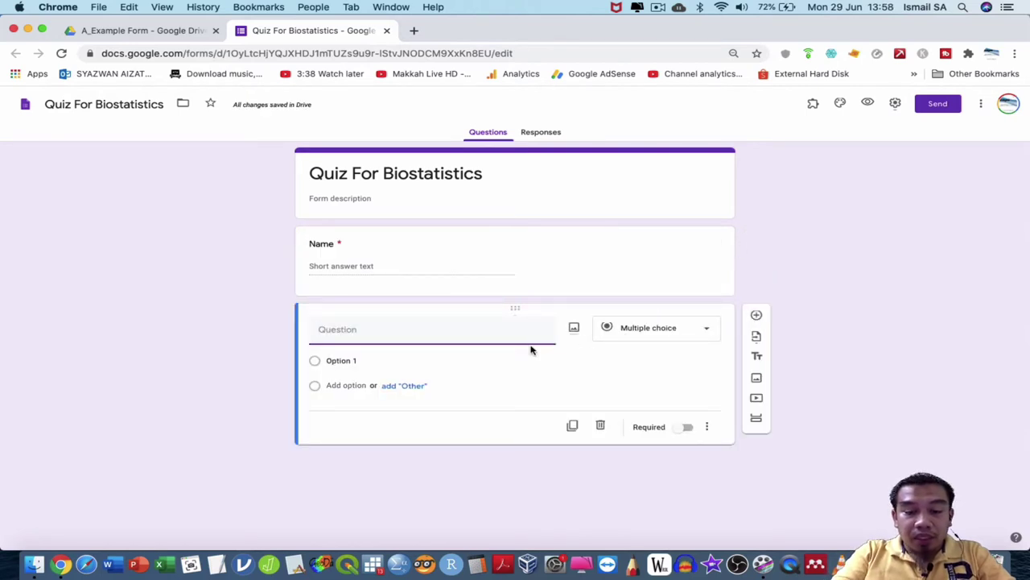
Title the question 'What is the MCT for data normally distributed' and make it required.
type("What is the ")
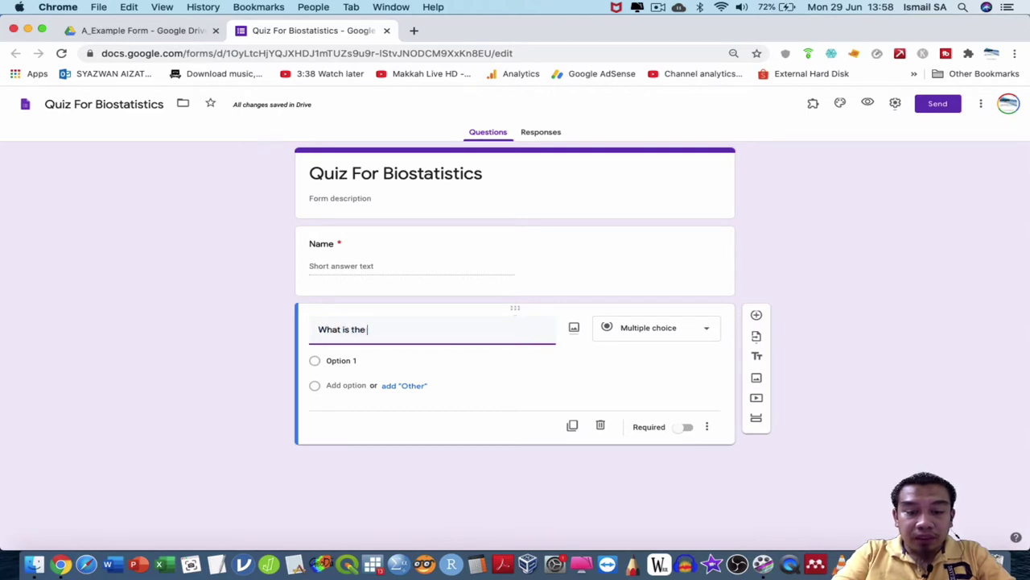
type("MCT for ")
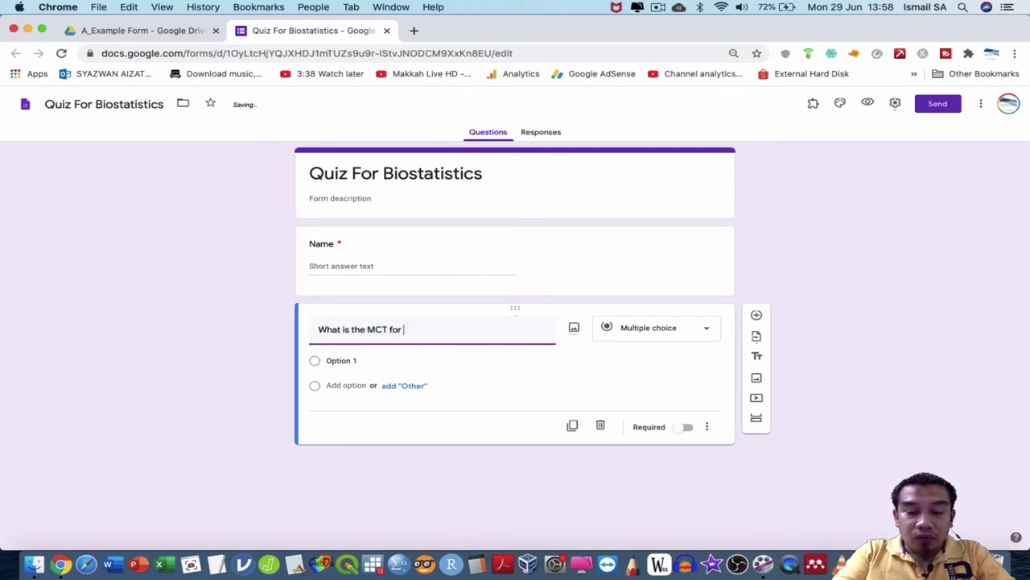
type("data normaly")
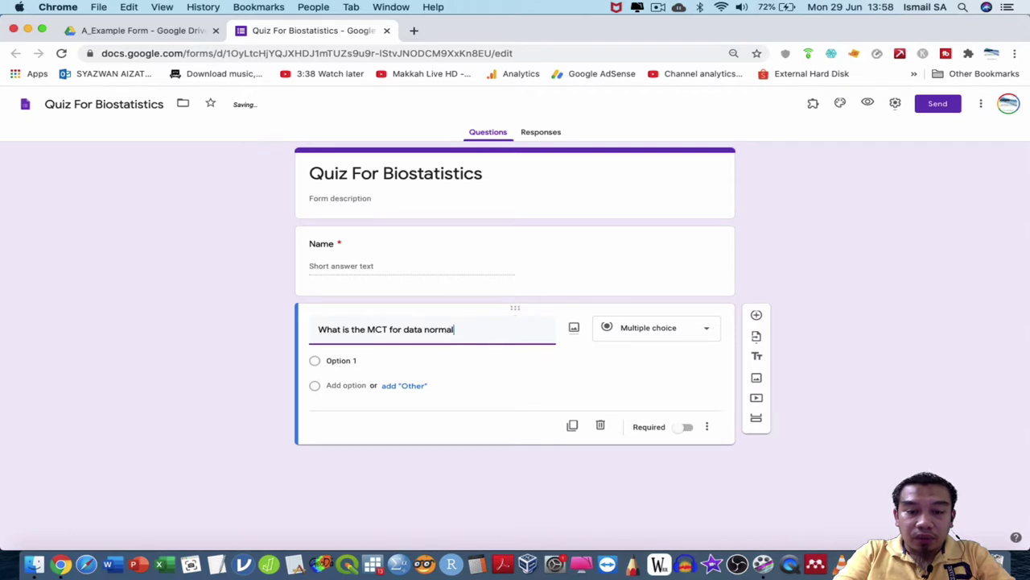
key("BackSpace")
key("BackSpace")
type("ly ")
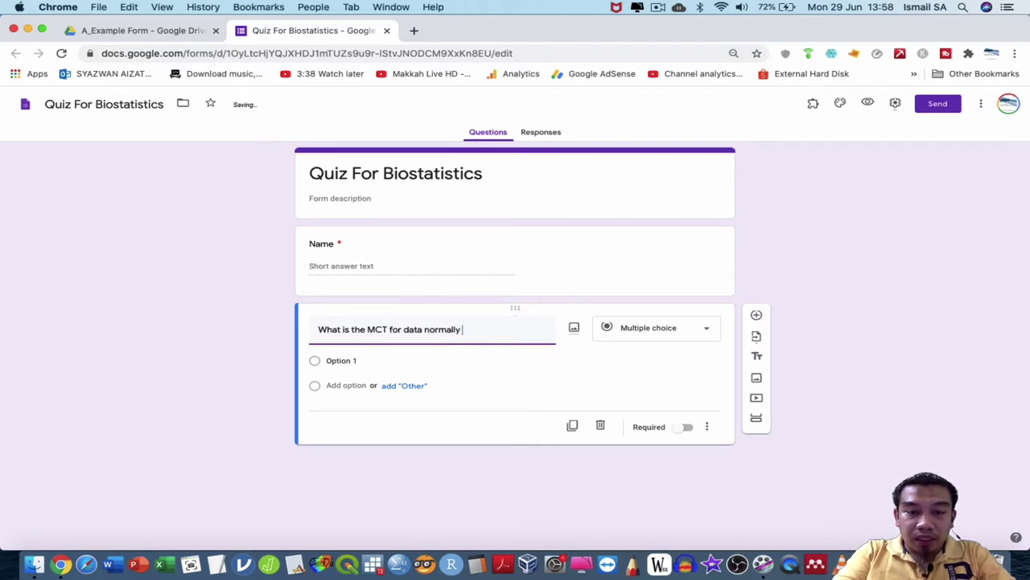
type("dis")
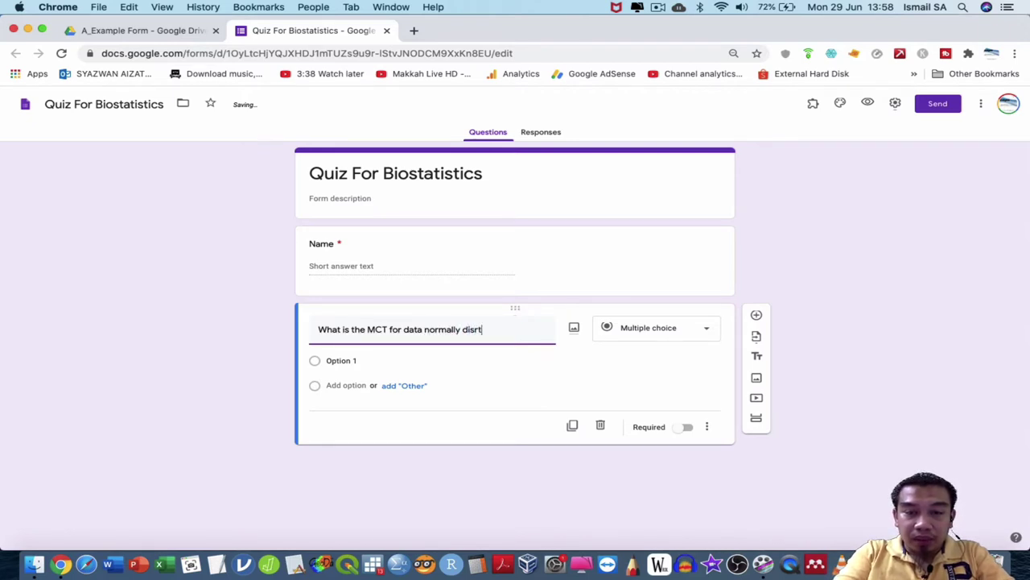
type("tributed")
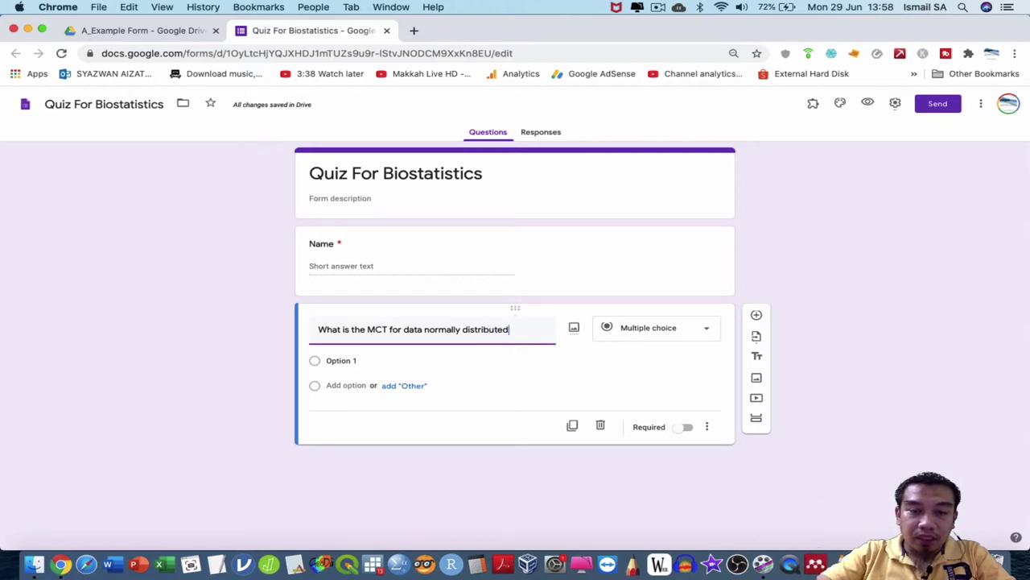
left_click(706, 428)
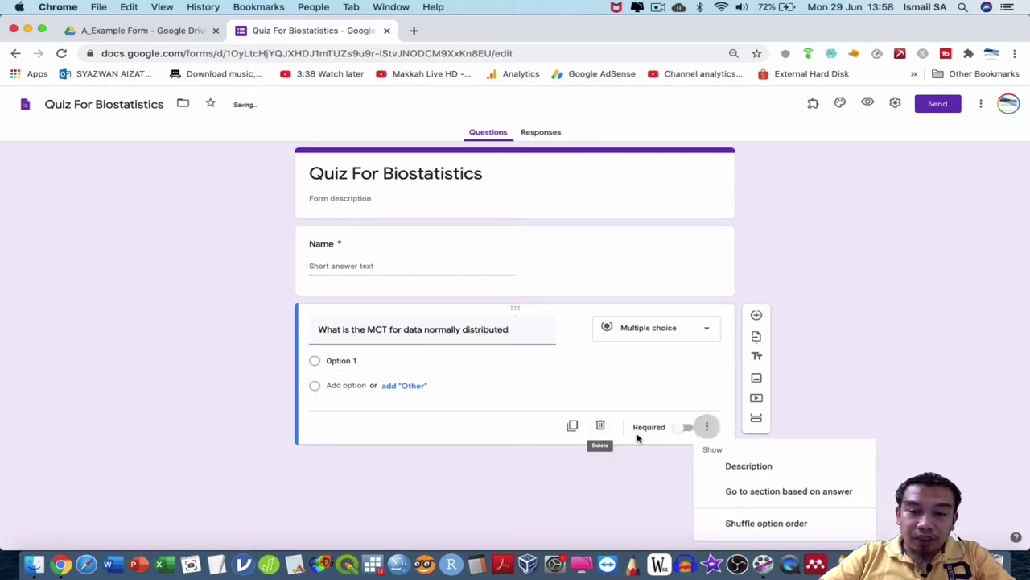
left_click(691, 433)
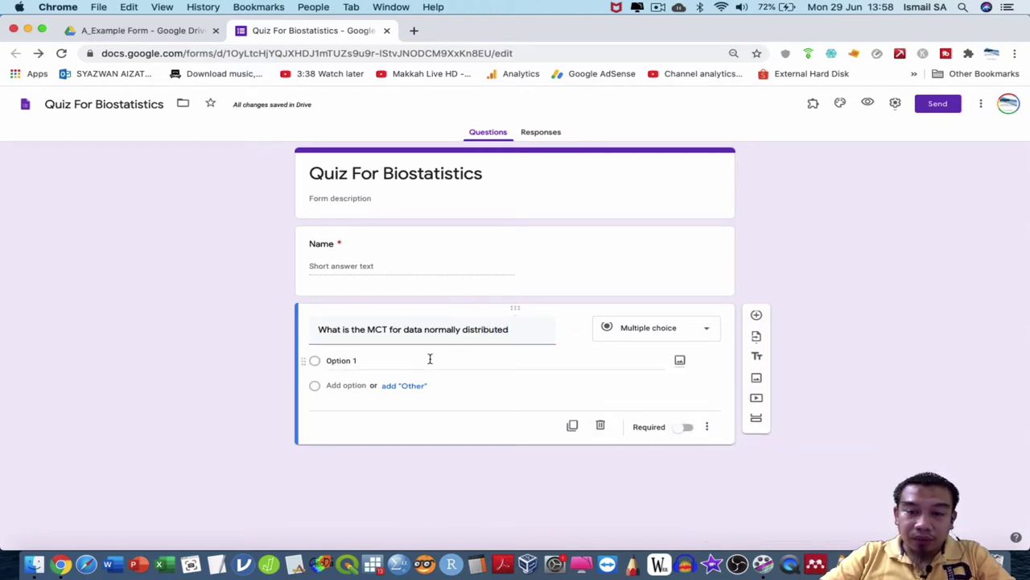
left_click(678, 428)
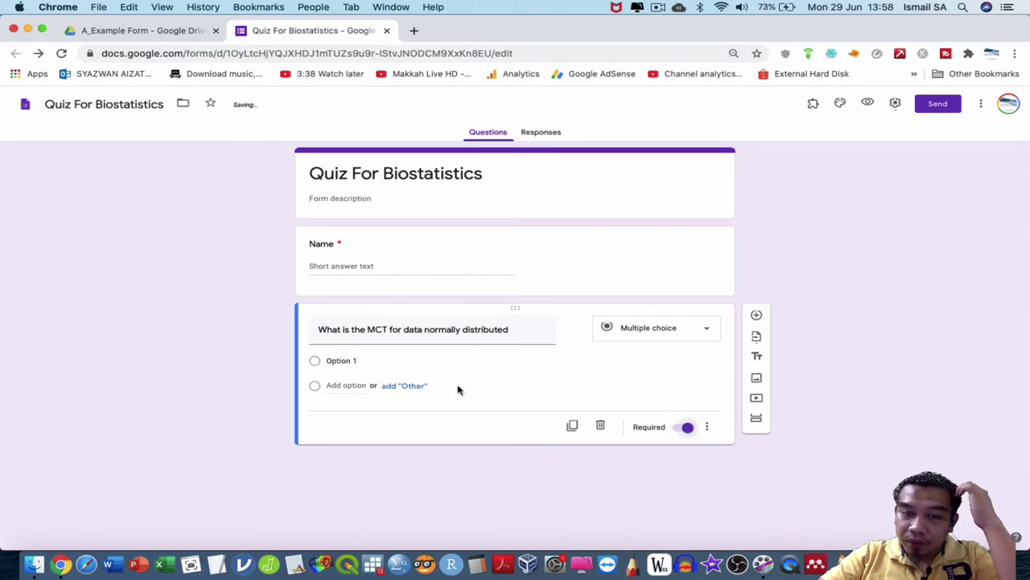
Add the answer options Mean, Mode, Median and SD.
left_click(400, 363)
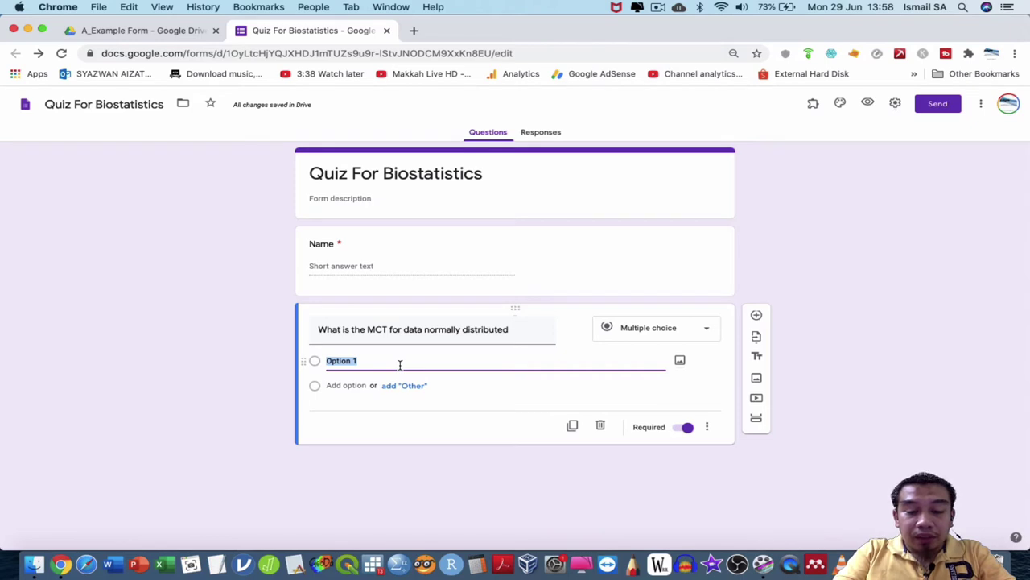
type("Mean")
key("Return")
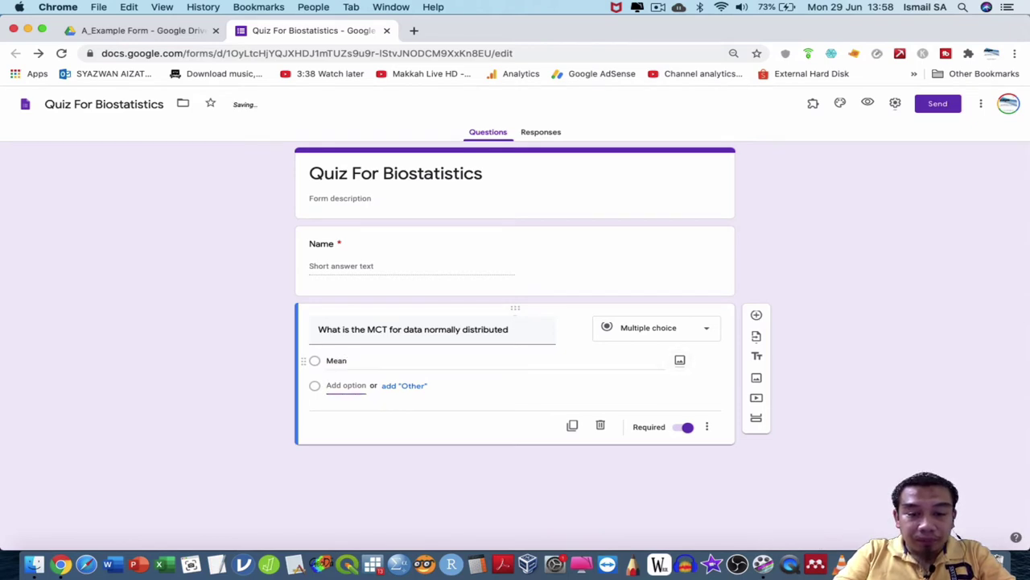
type("Mode")
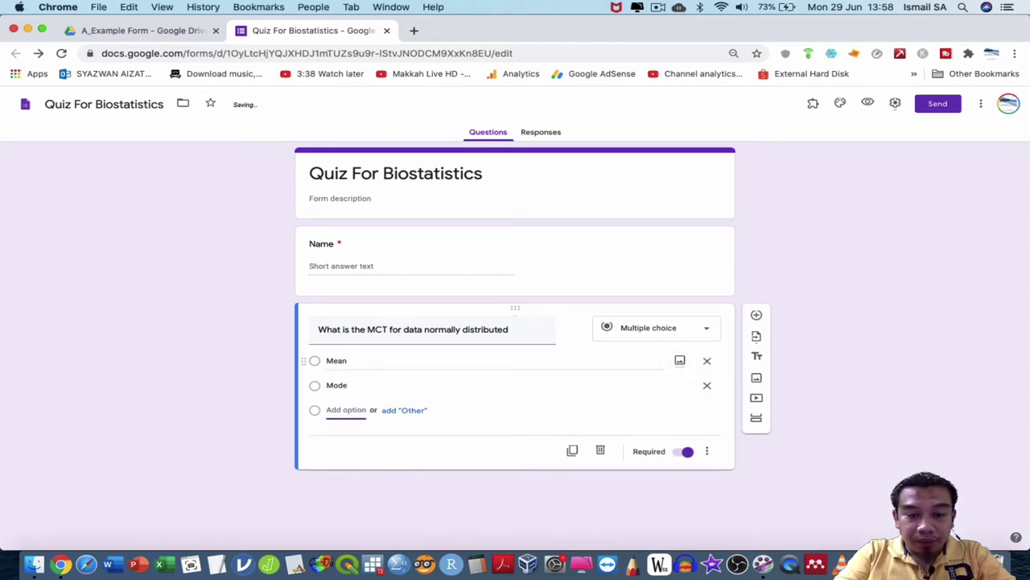
left_click(345, 410)
type("Median")
left_click(346, 434)
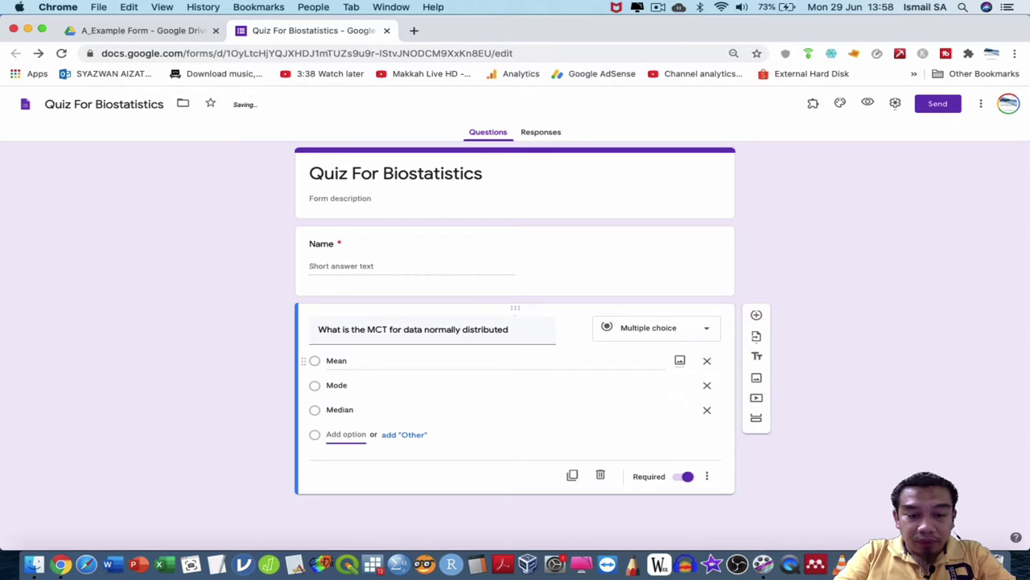
type("SD")
Duplicate the question, retitle the copy to ask the best MCT for non-normal data, and duplicate again.
left_click(570, 500)
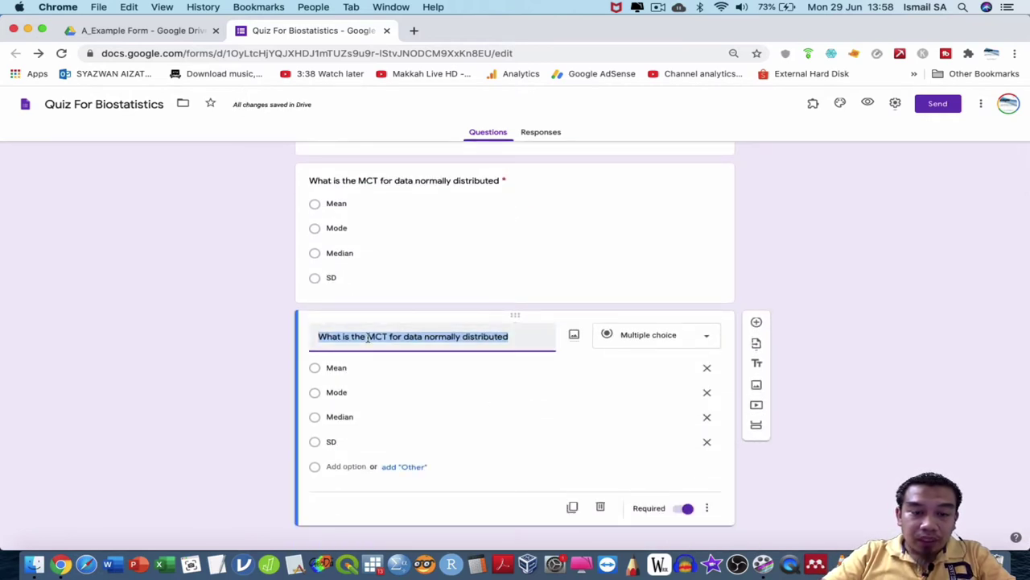
type("I wi")
key("BackSpace")
key("BackSpace")
type("y")
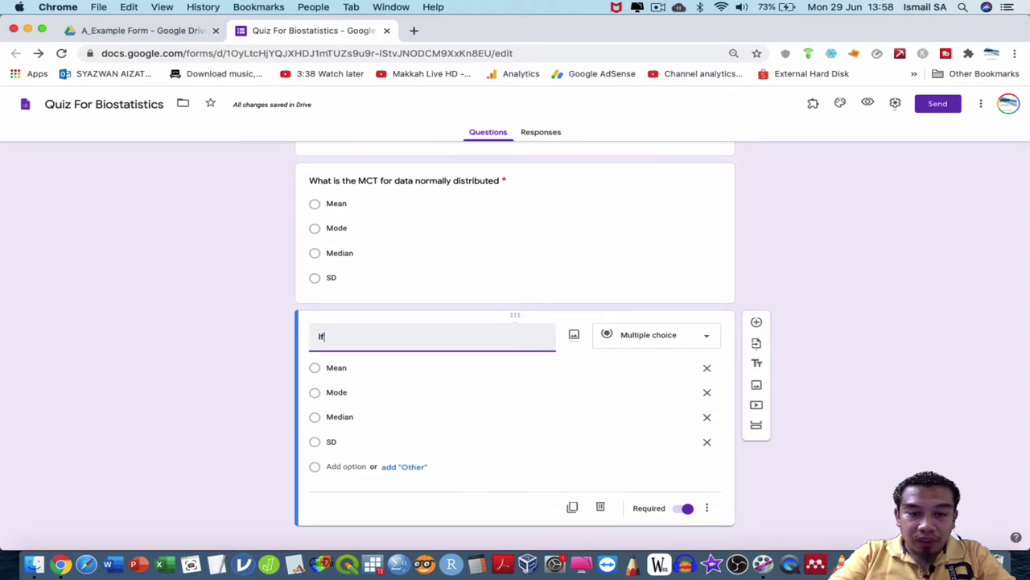
type(" your data is no")
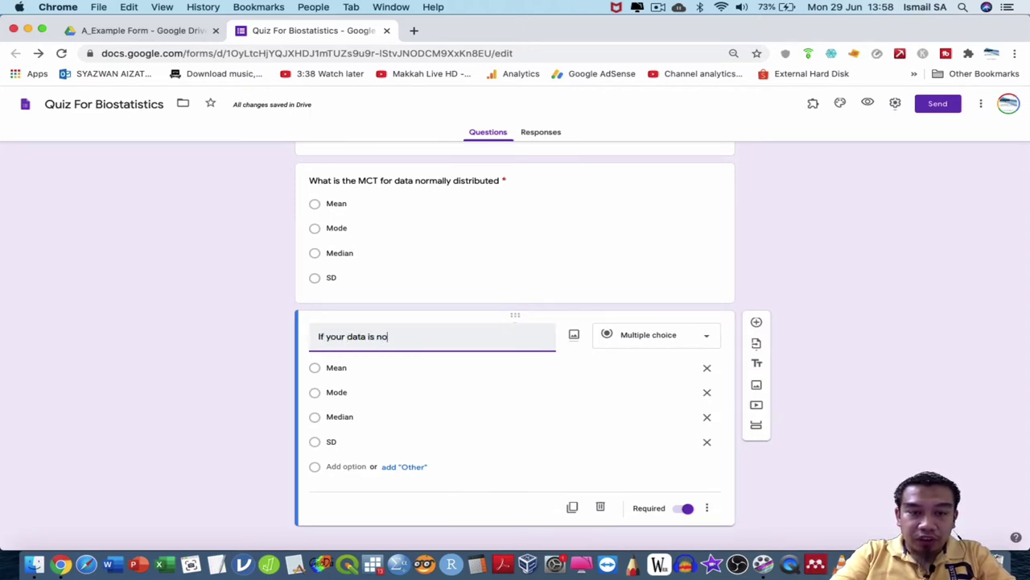
type("t normal, what is the m")
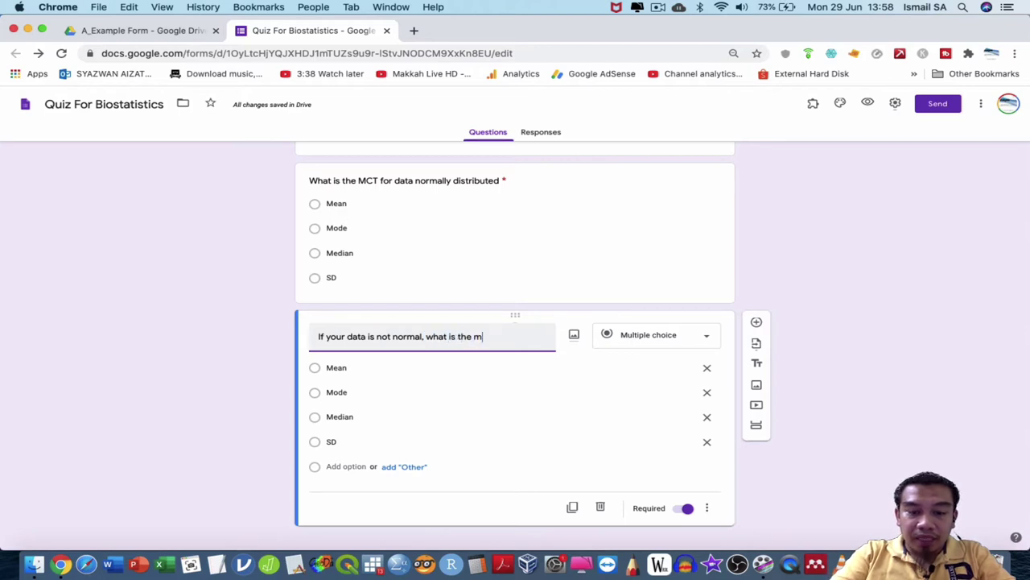
key("BackSpace")
type("bes")
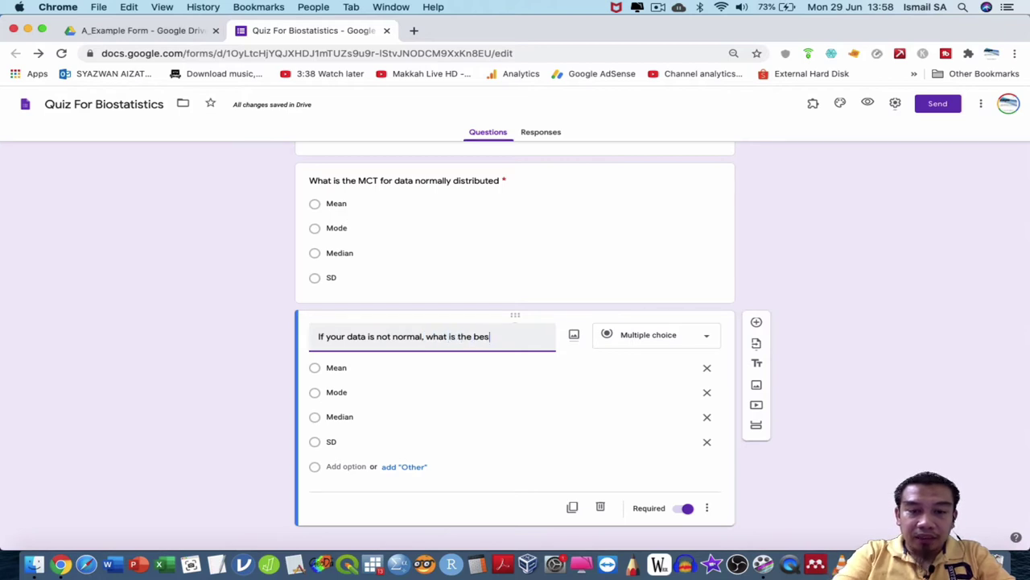
type("t MCT to ")
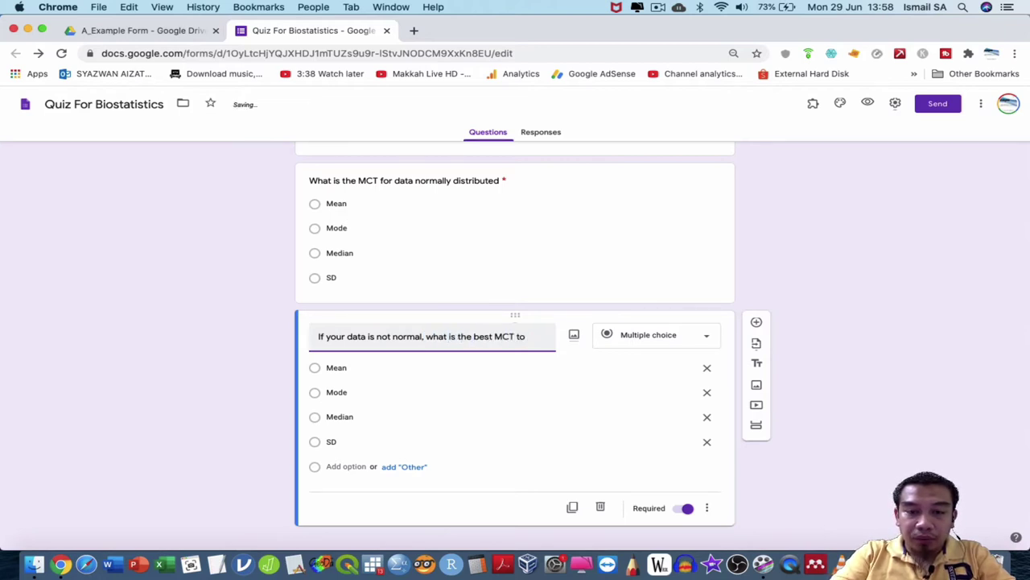
type("present your")
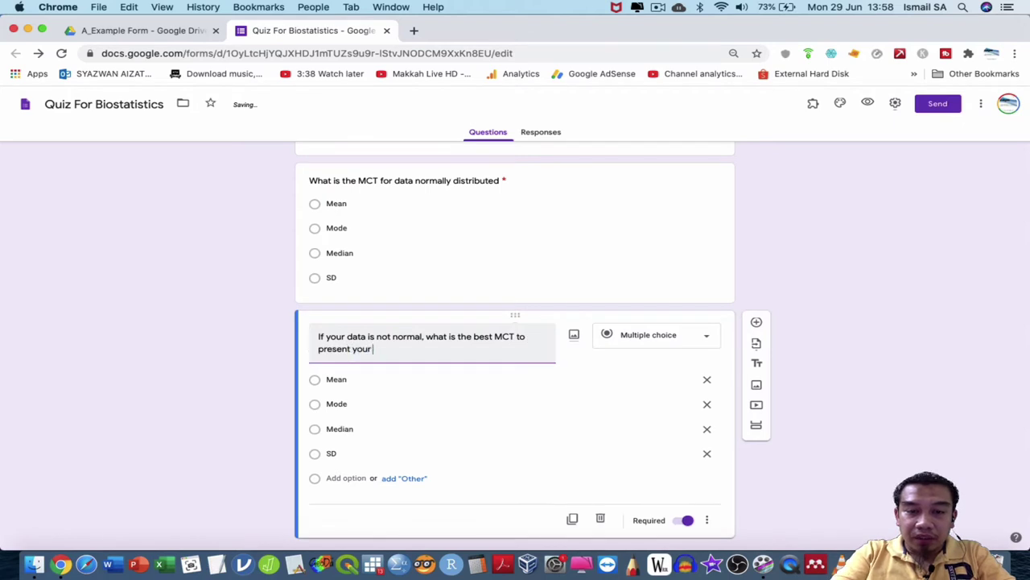
type(" data?")
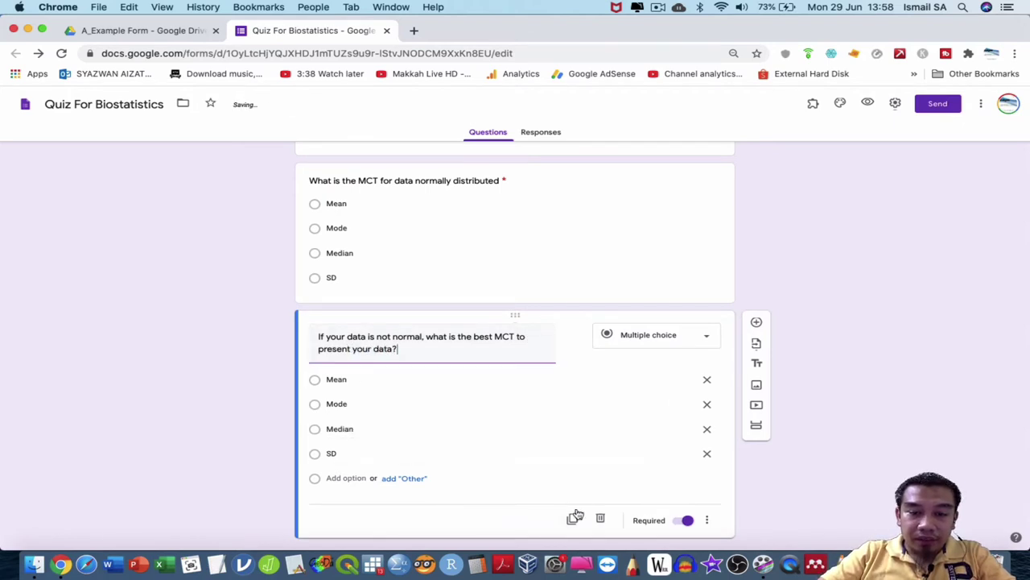
left_click(572, 519)
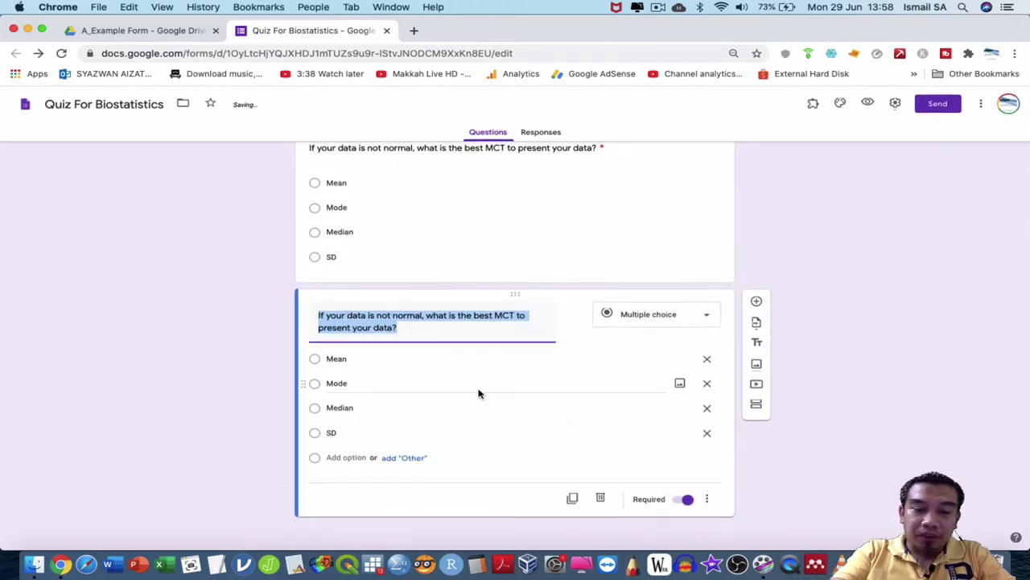
Retitle the copy to ask the best dispersion for a non-normally distributed tabulation.
type("If you")
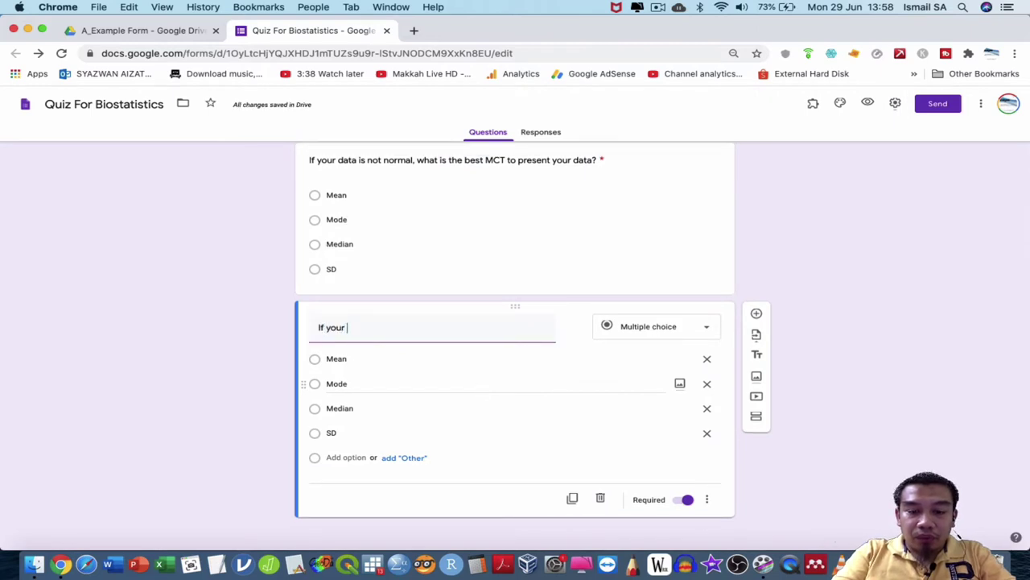
type(" ha")
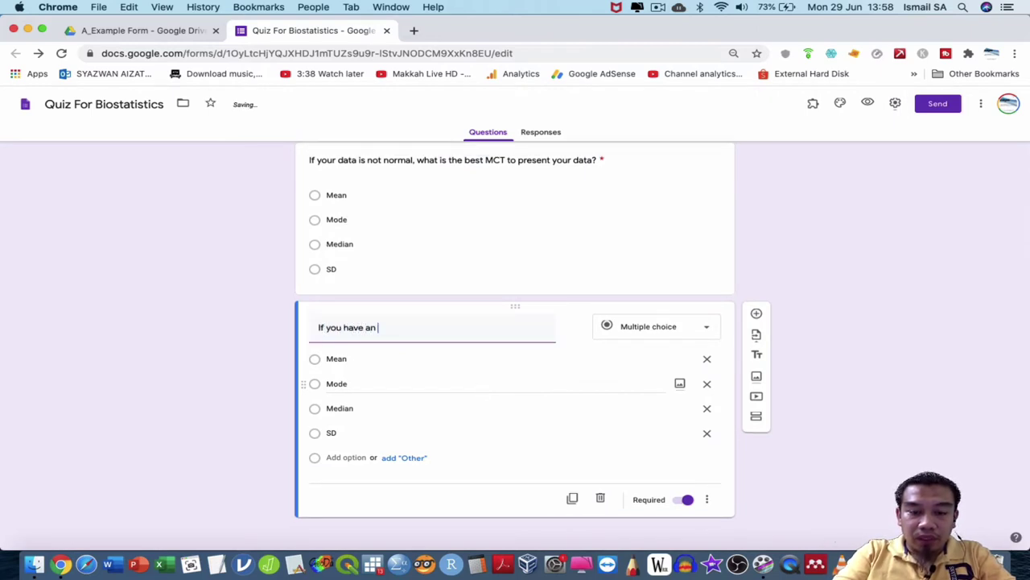
type("ve an")
key("BackSpace")
type("a non")
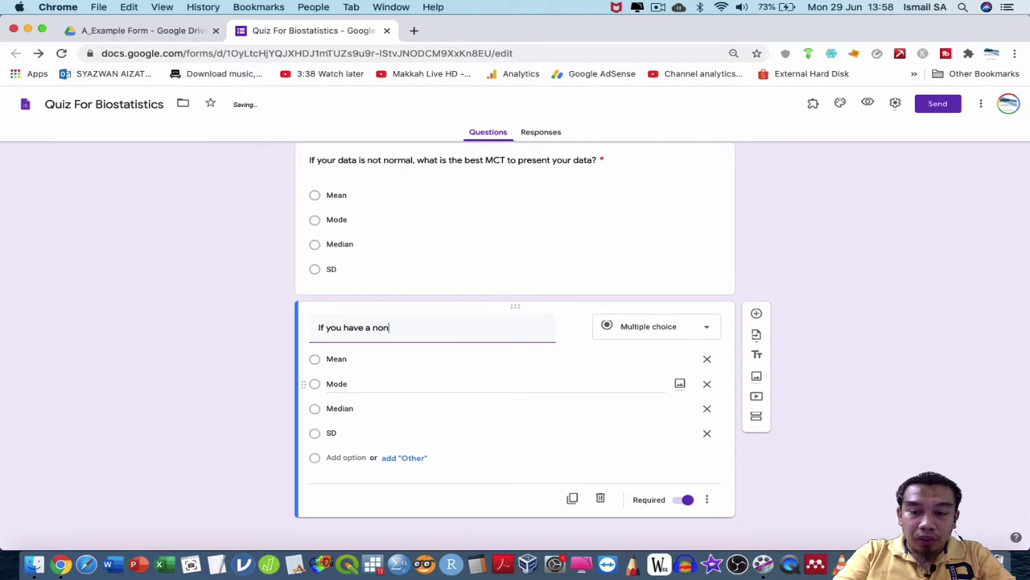
type("-normally distr")
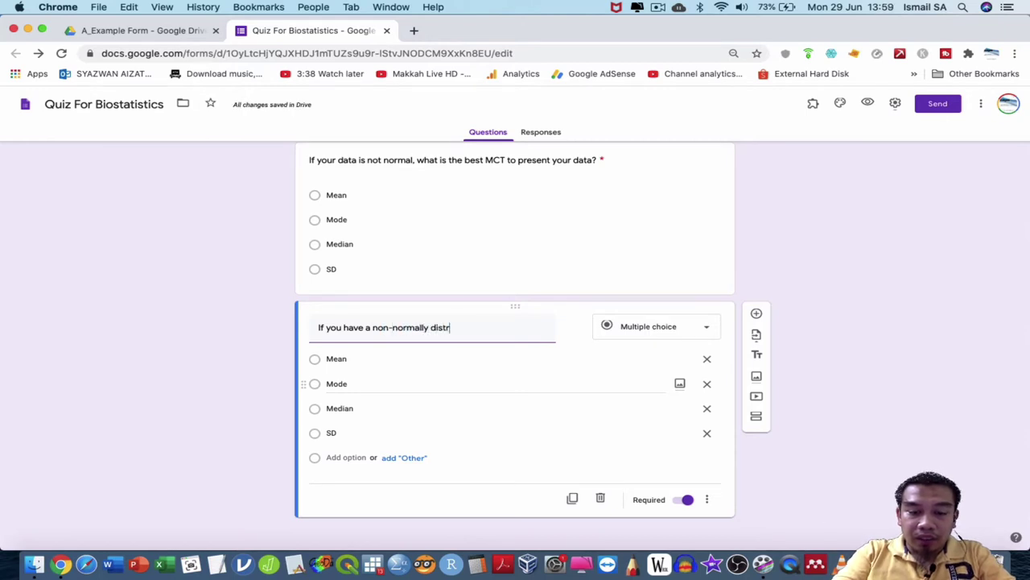
key("BackSpace")
type("rib")
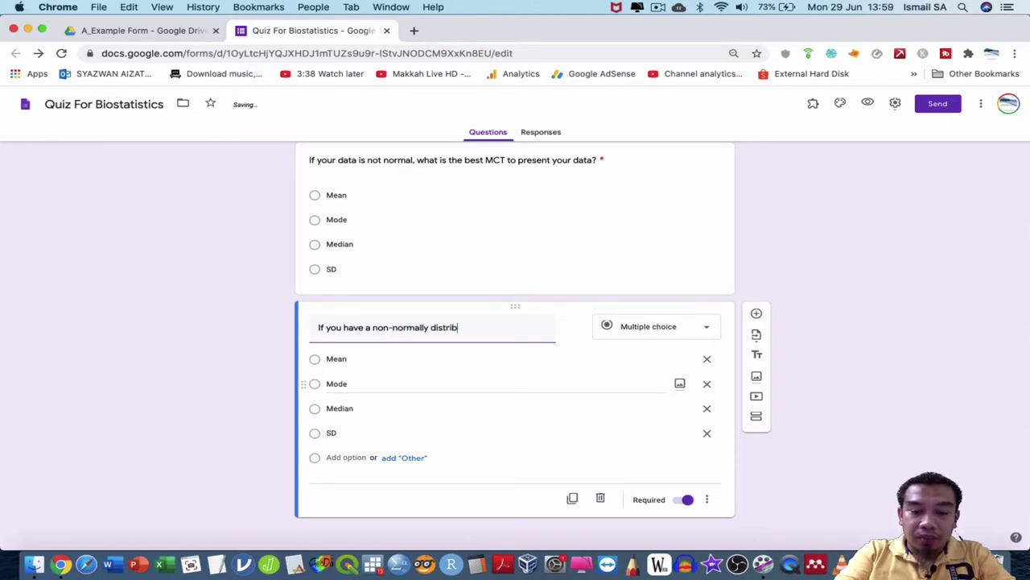
type("uted tabula")
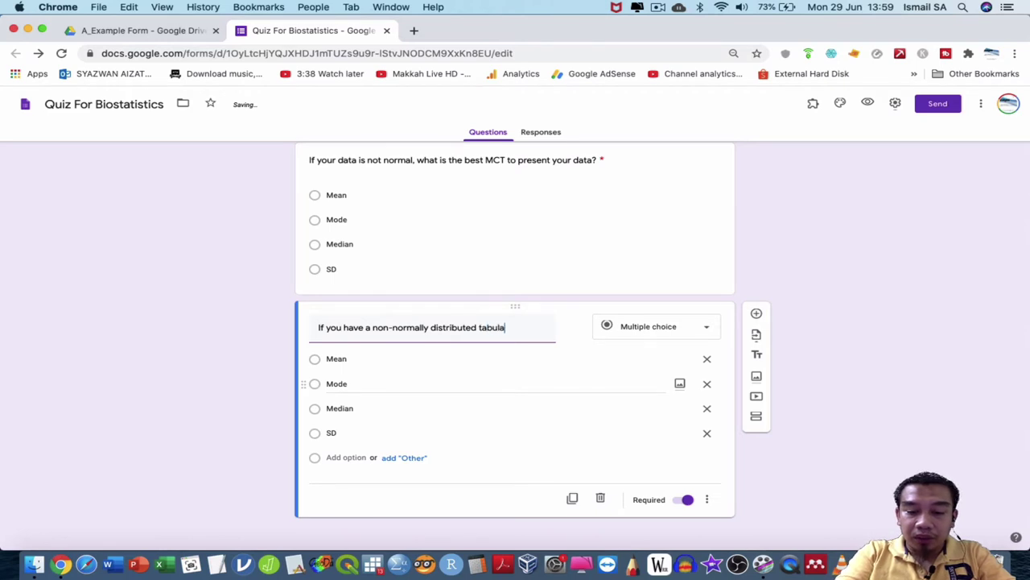
type("tion, wha")
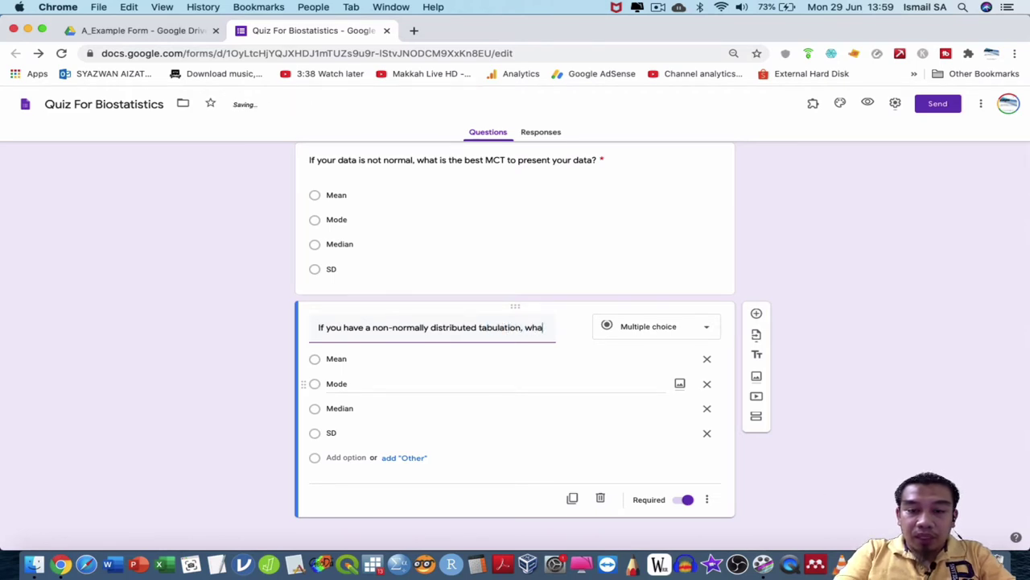
type("t is the best ")
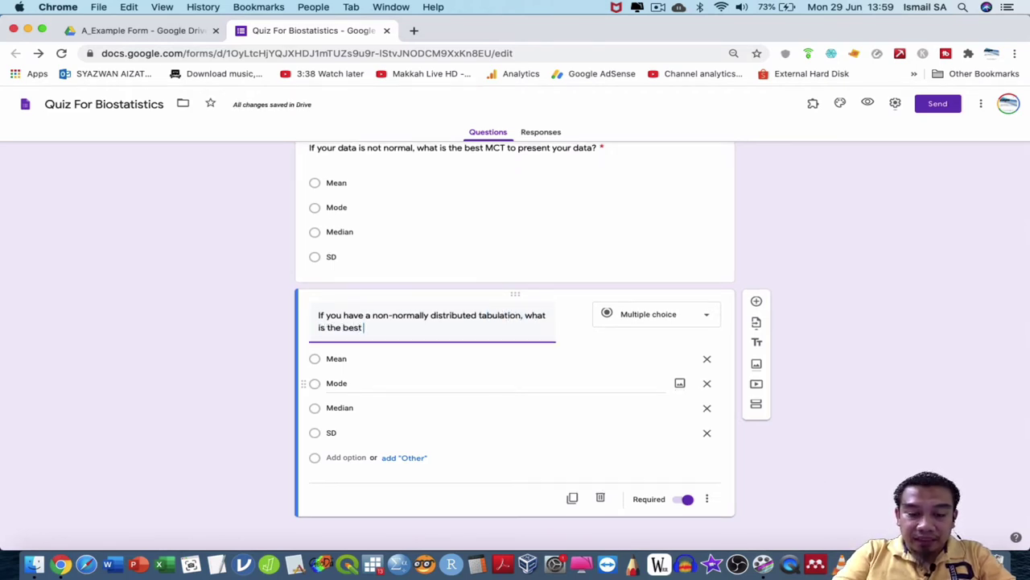
type("disper")
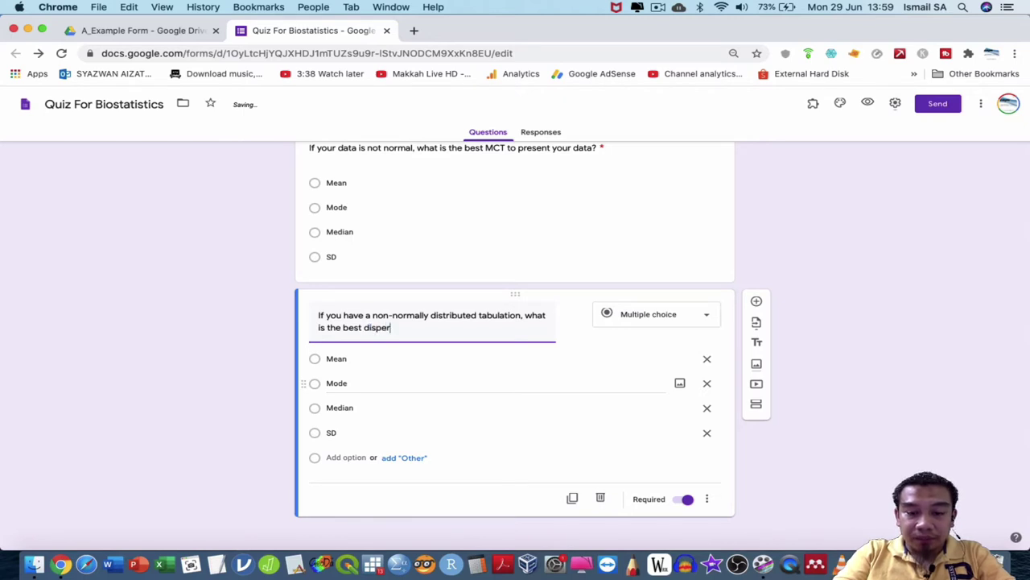
type("sion sho")
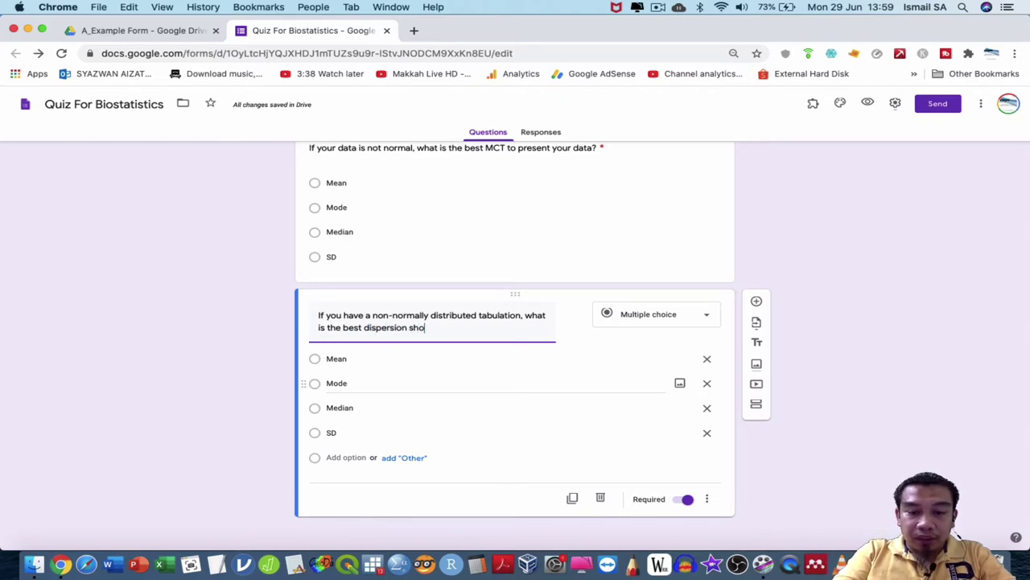
type("uld yourused")
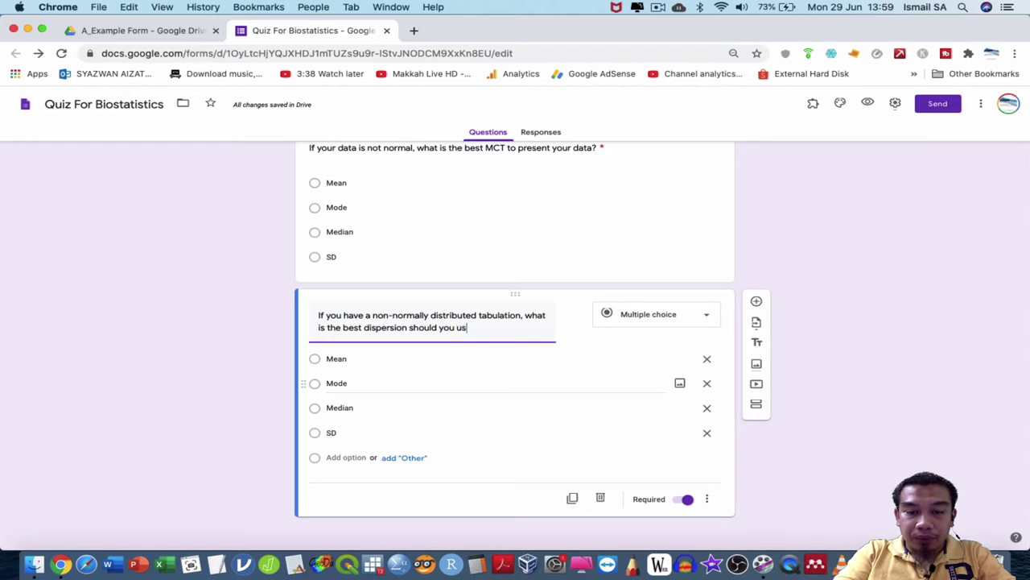
Replace Mean and Mode with IQR and Percentile, then duplicate the question.
left_click(366, 362)
type("IQR")
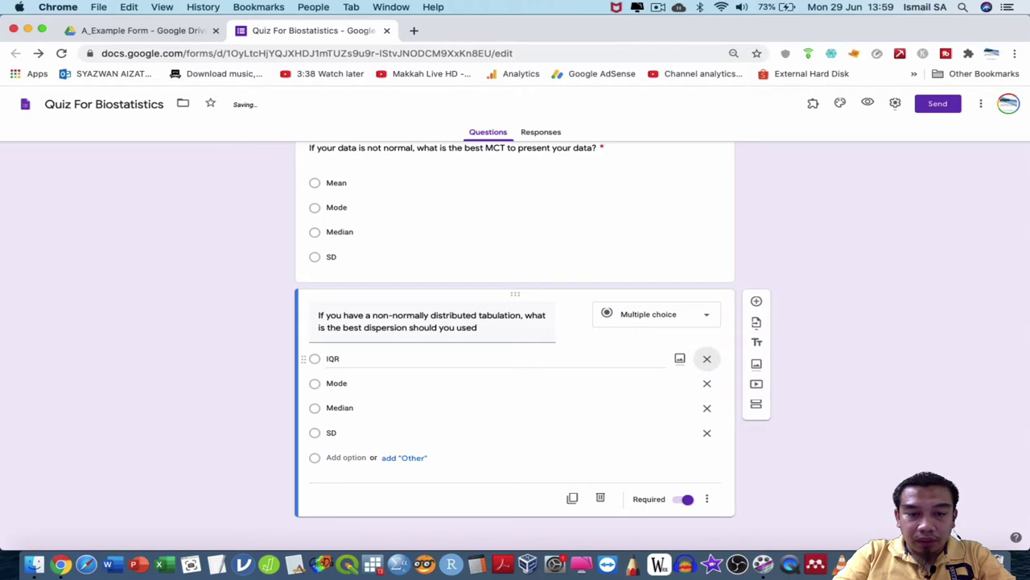
left_click(363, 383)
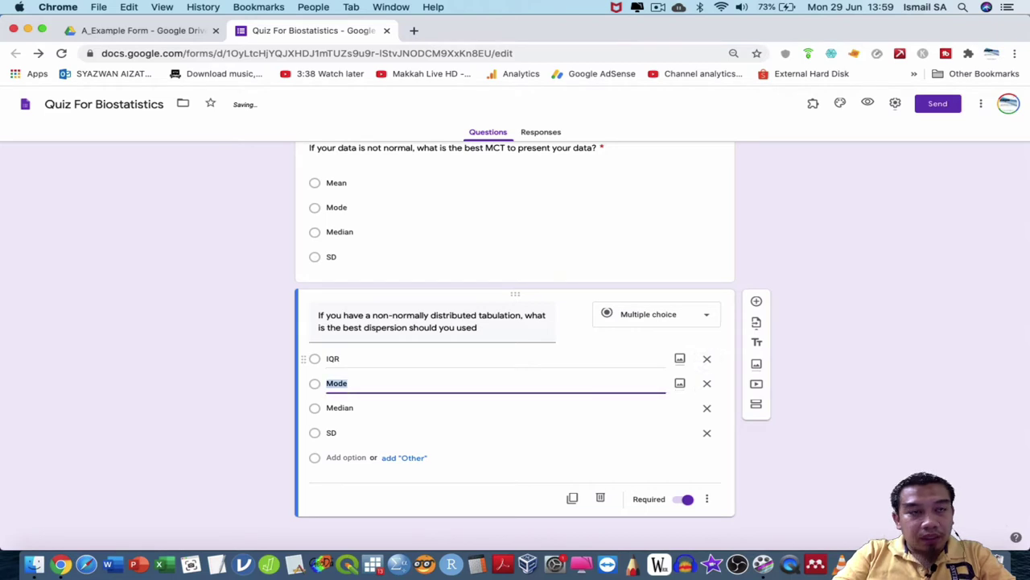
type("Perce")
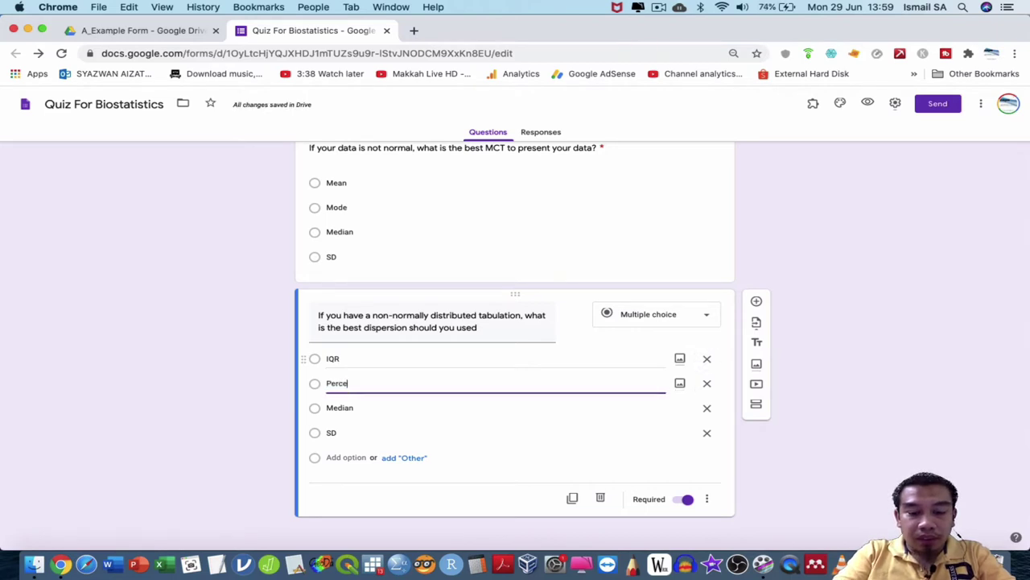
type("ntile")
key("Tab")
key("Tab")
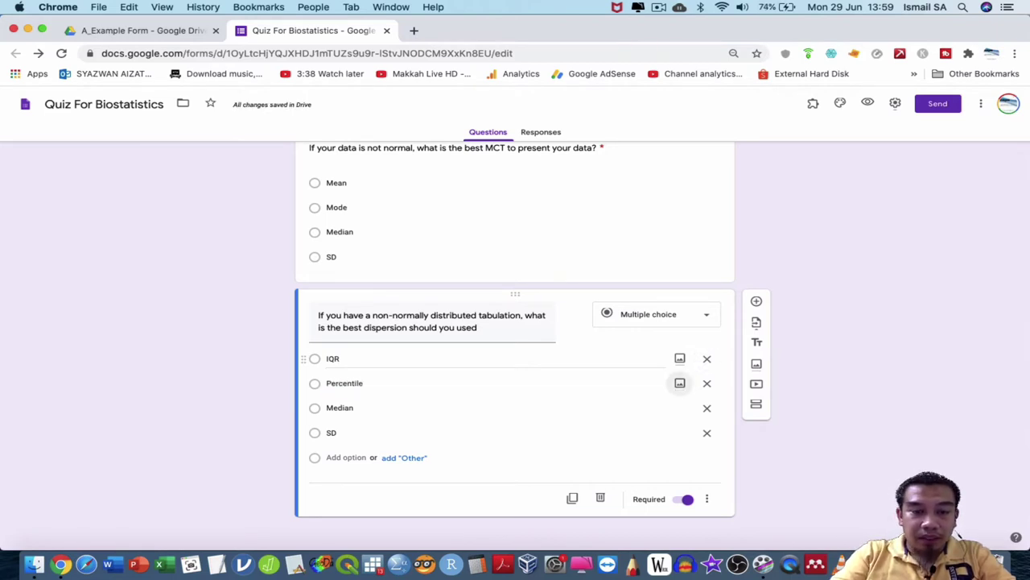
left_click(572, 499)
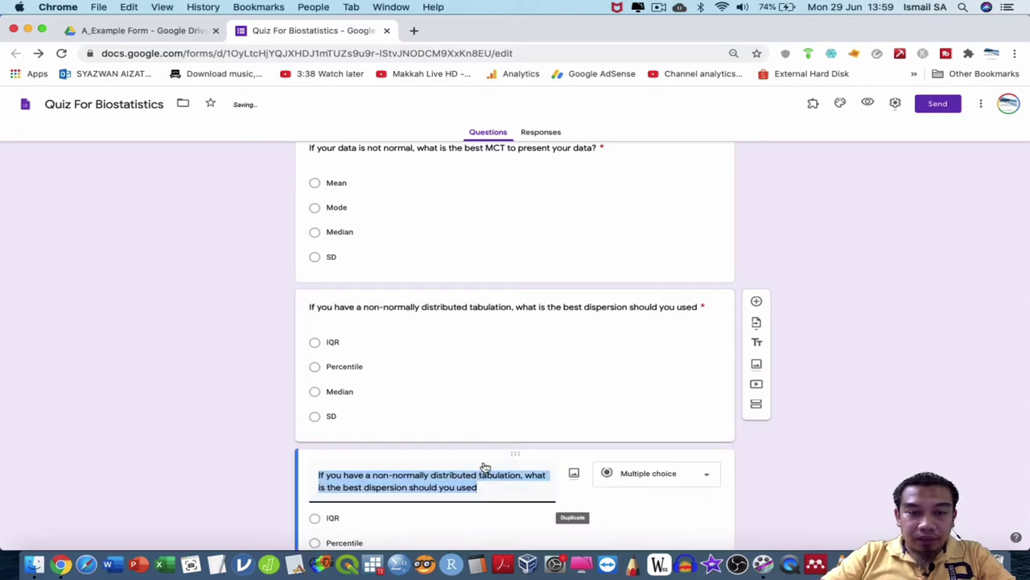
Retitle the copy 'What is the function of MCT?' and set the first option to representing holistic data.
type("What is the")
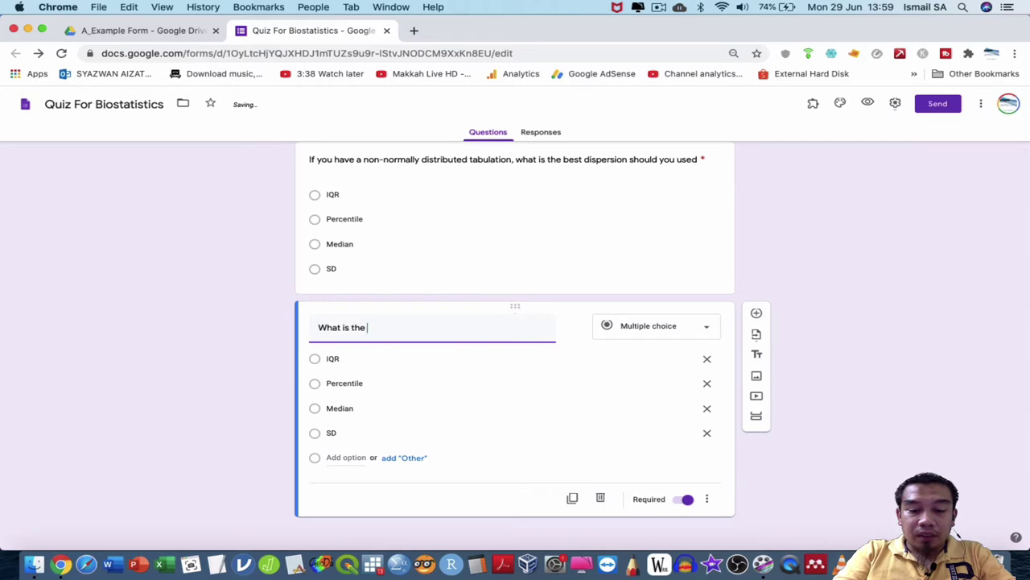
type(" best")
key("BackSpace")
key("BackSpace")
key("BackSpace")
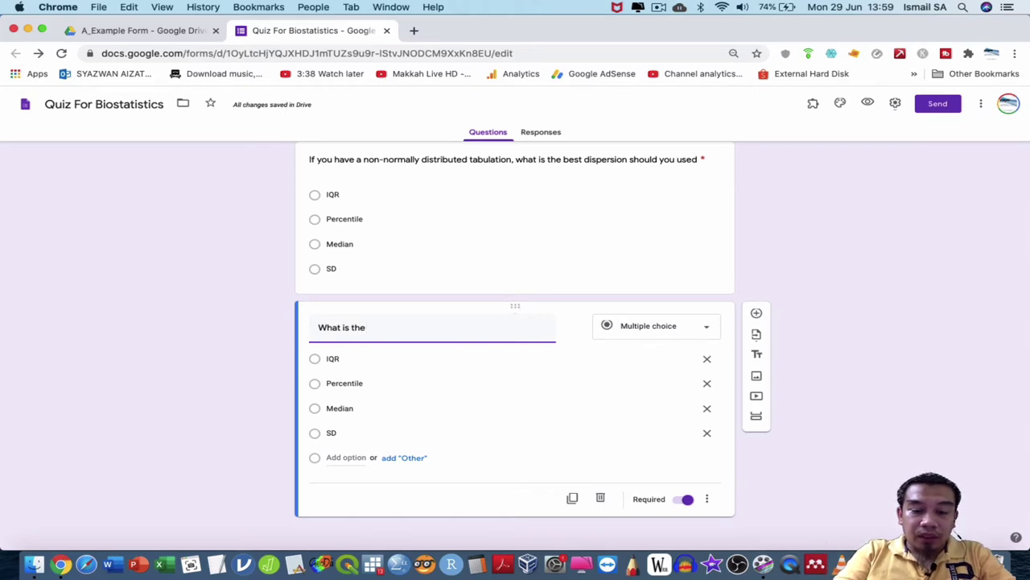
type("function of ")
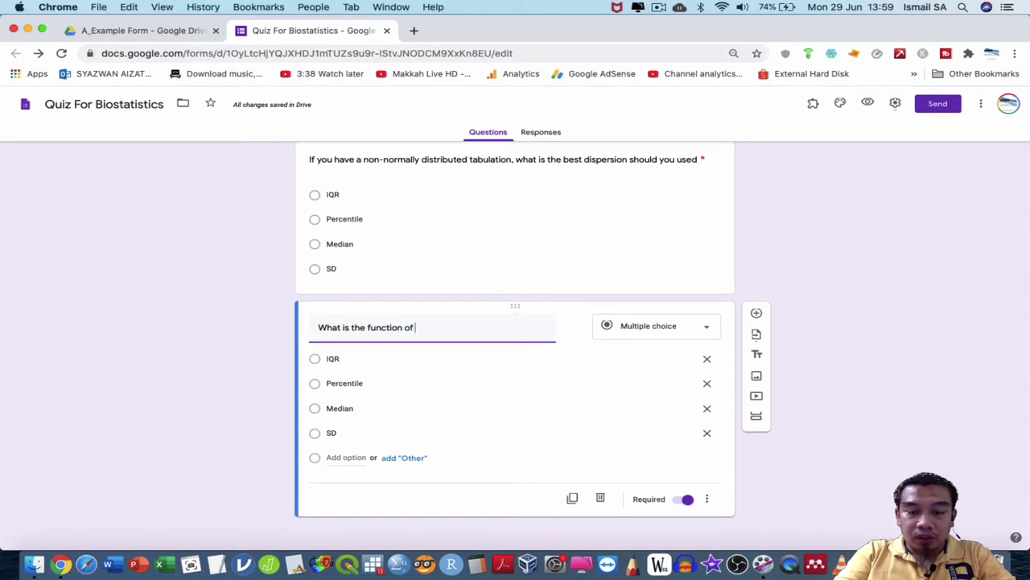
type("MCT?")
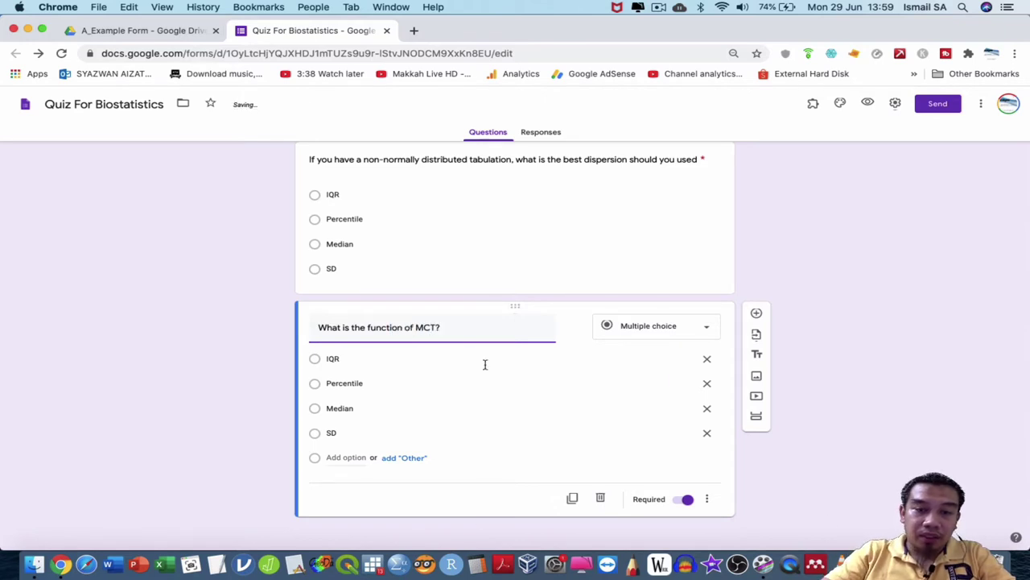
left_click(474, 358)
type("T")
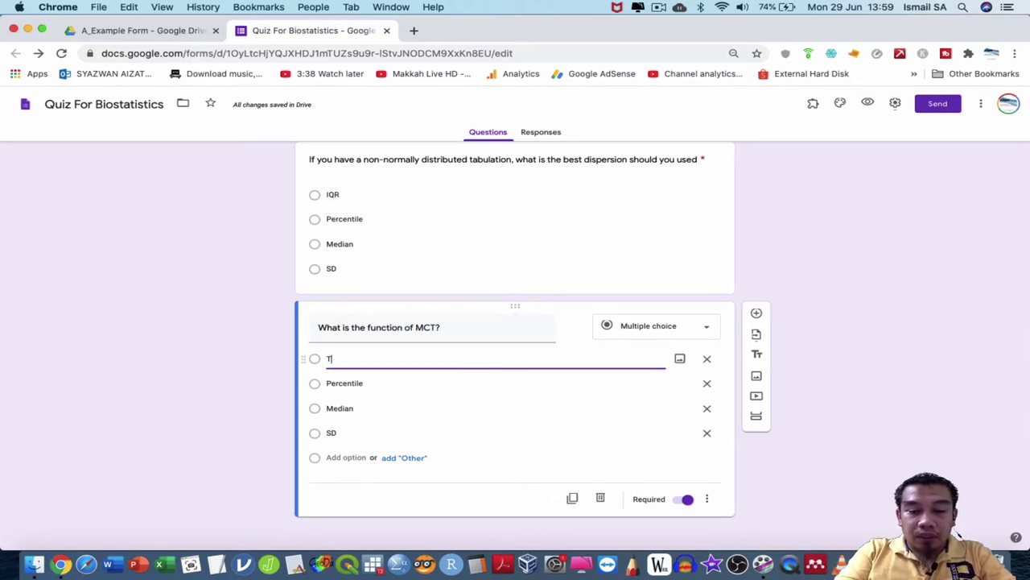
type("o represe")
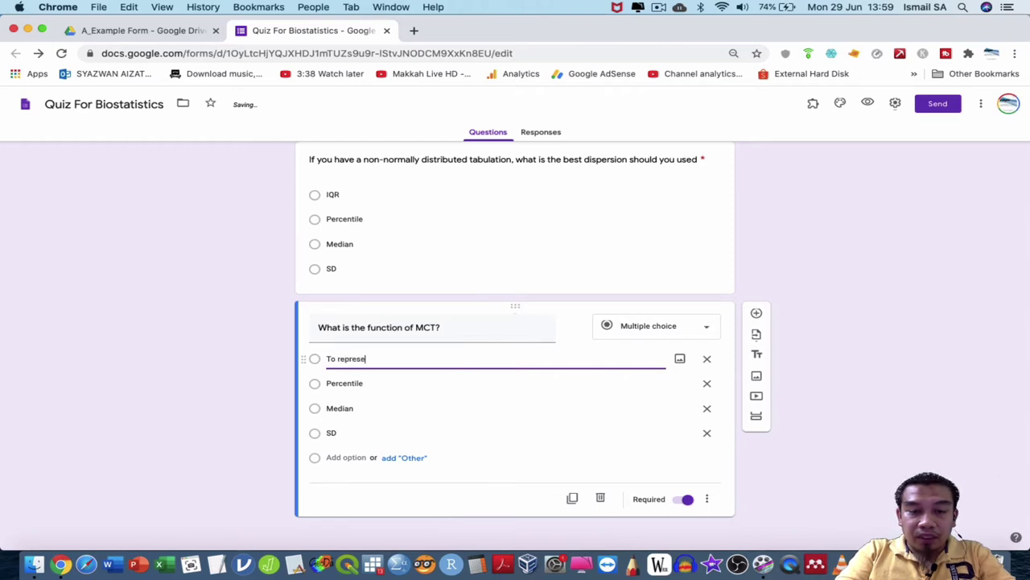
type("nt the h")
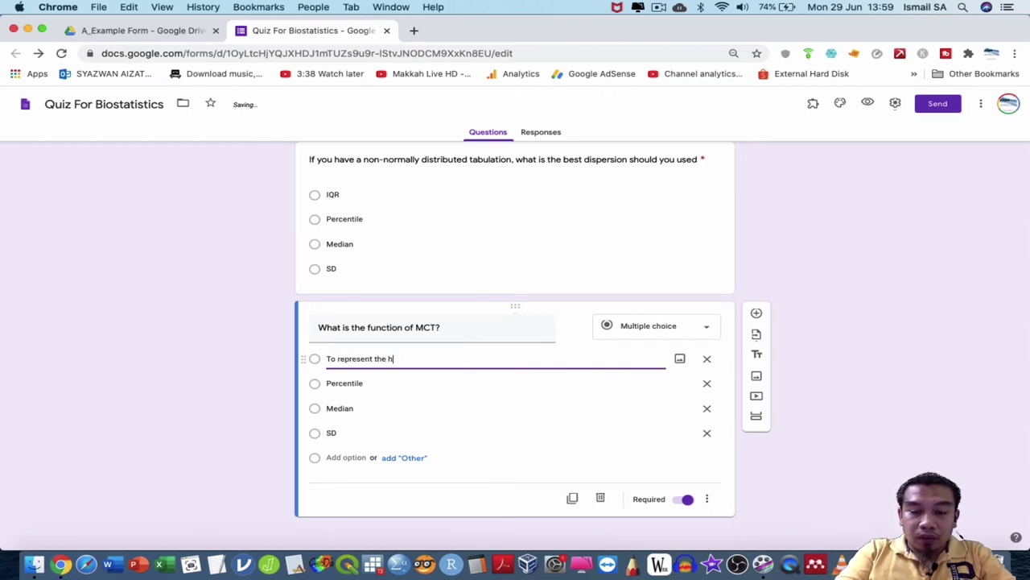
type("olistic")
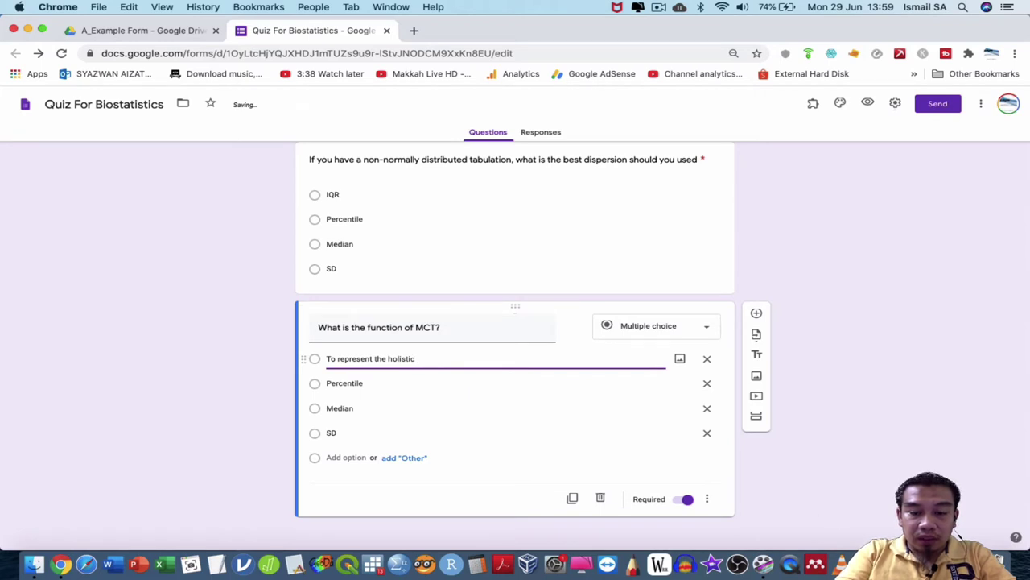
type(" dataum")
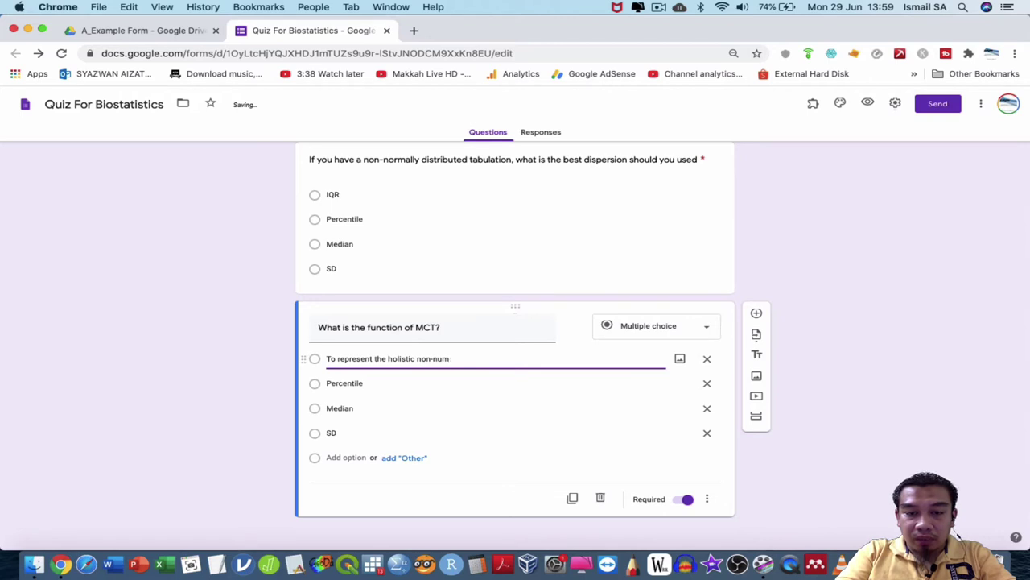
type("erical data")
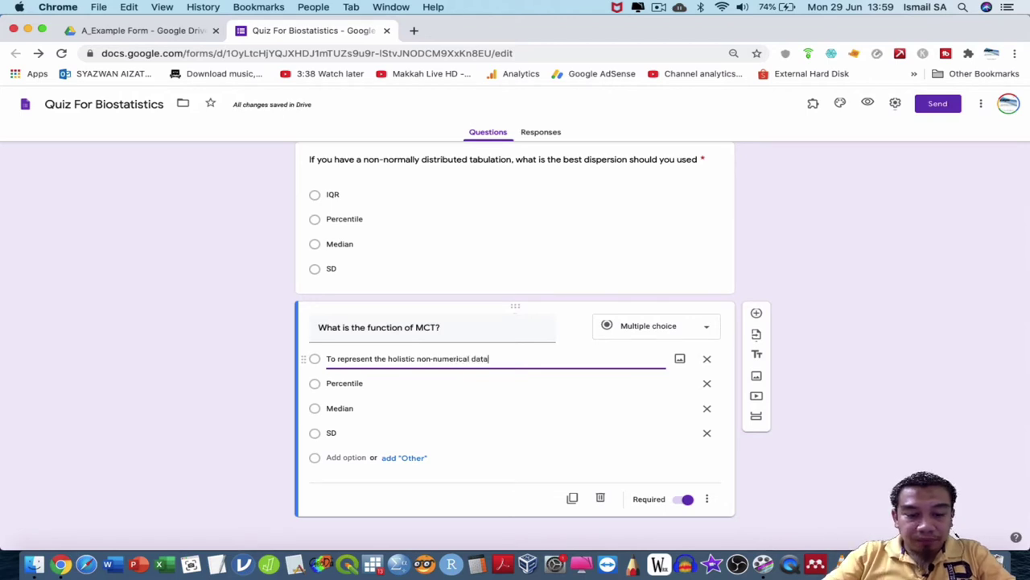
Paste the first option's wording into the second option and remove 'non-' from it.
key("super+a")
key("super+c")
left_click(425, 381)
key("super+a")
key("super+v")
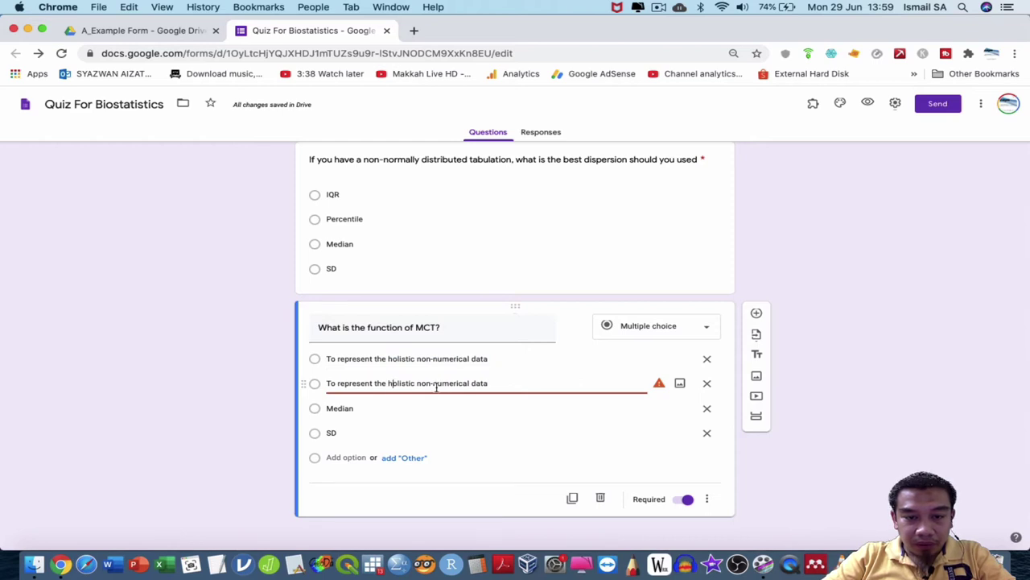
left_click(433, 384)
key("BackSpace")
key("BackSpace")
key("BackSpace")
key("BackSpace")
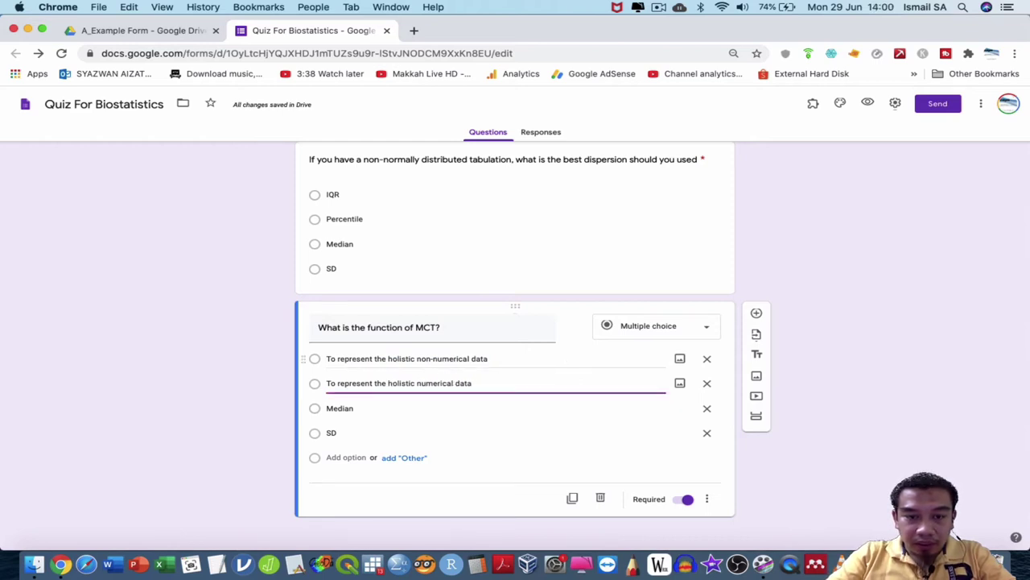
key("Tab")
key("Tab")
Set the last options to 'To simulate the data' and 'To understand the tabulation of nominal scale', then duplicate.
type("T")
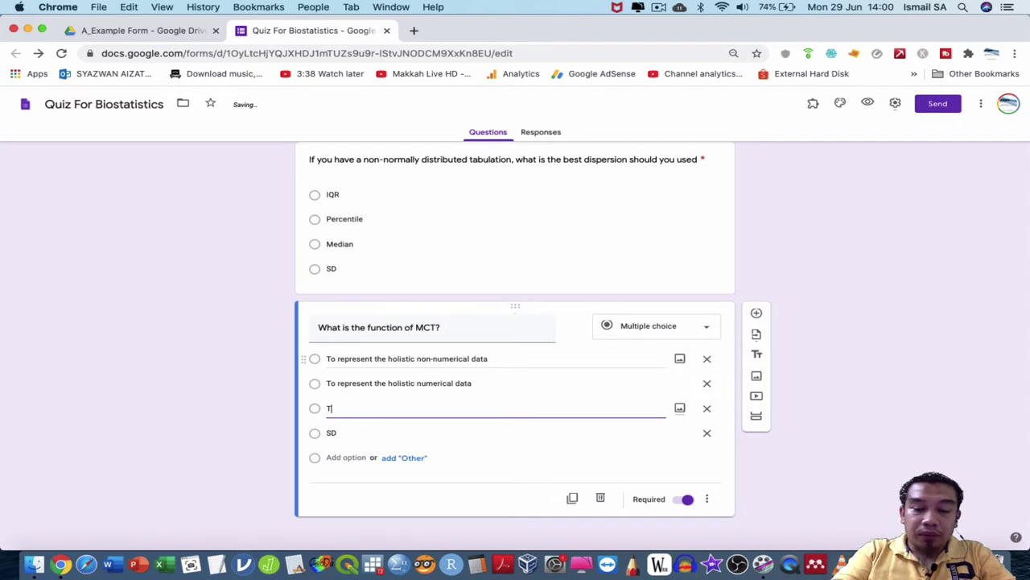
type("o simula")
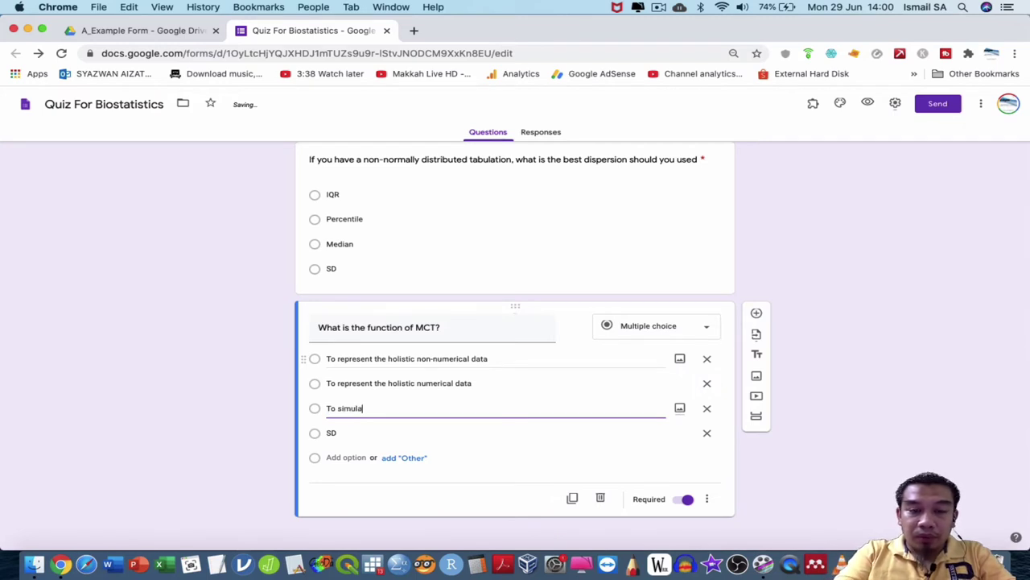
type("te teh")
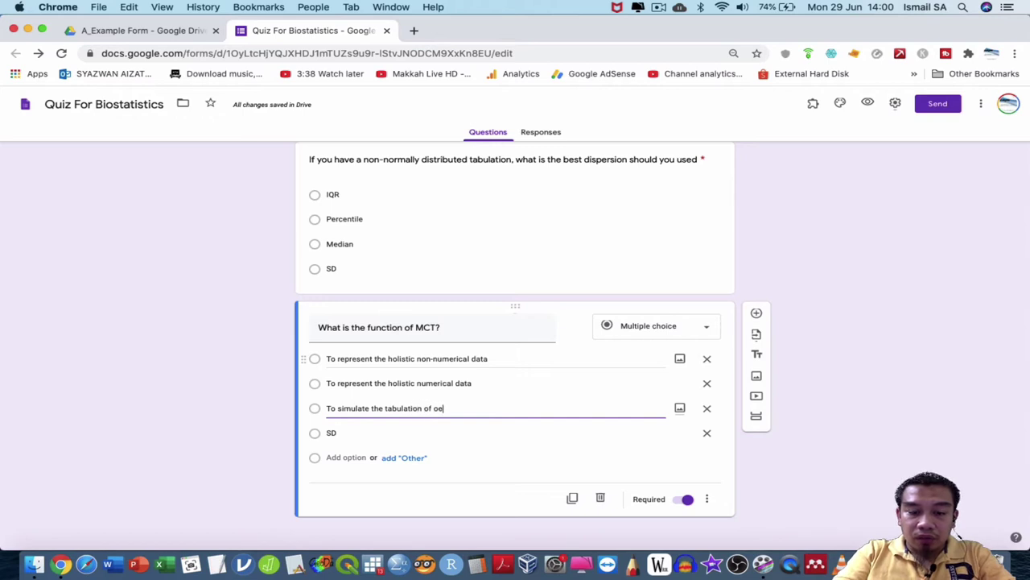
key("BackSpace")
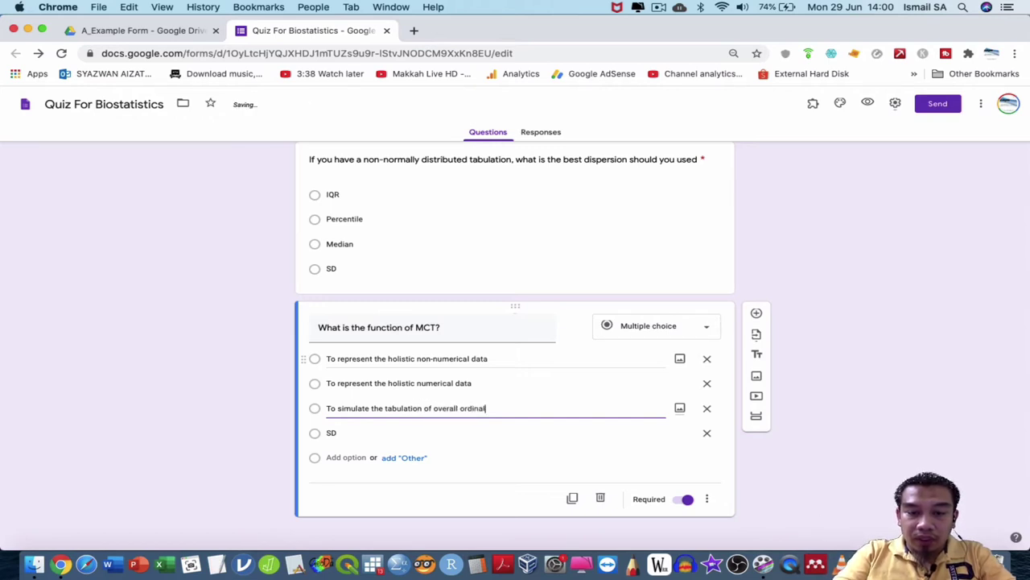
type("data")
key("Tab")
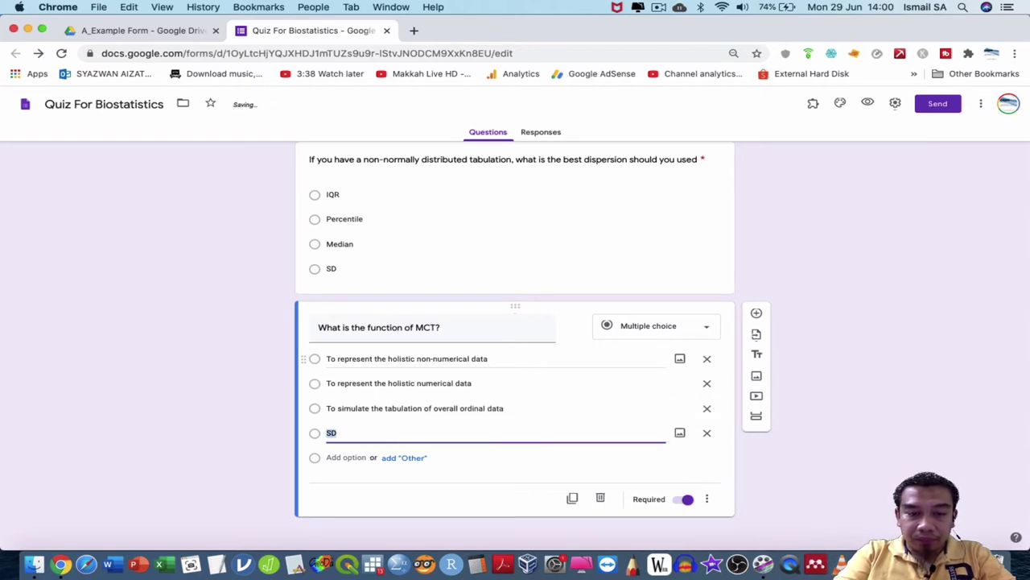
type("To unde")
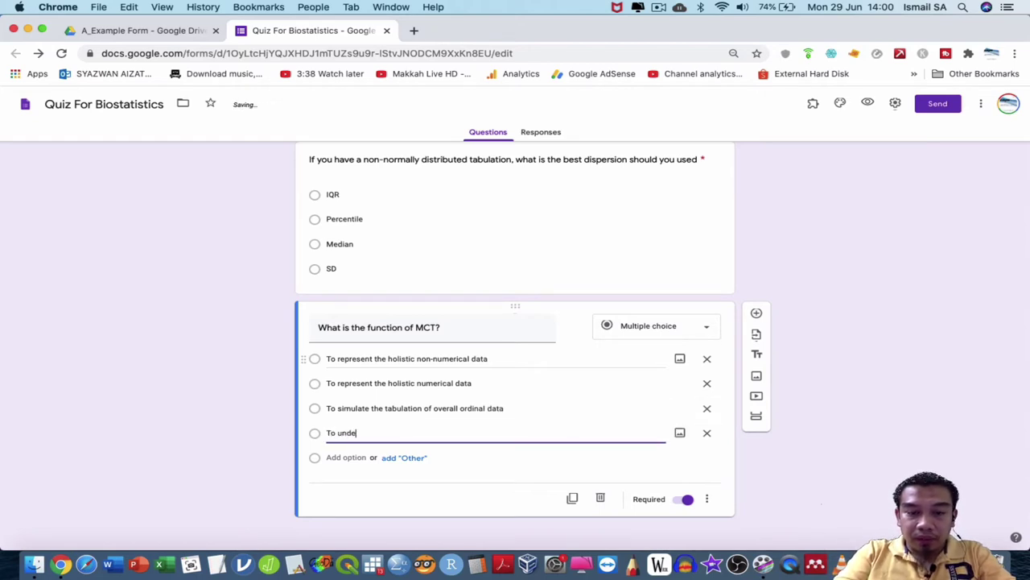
type("rstand the t")
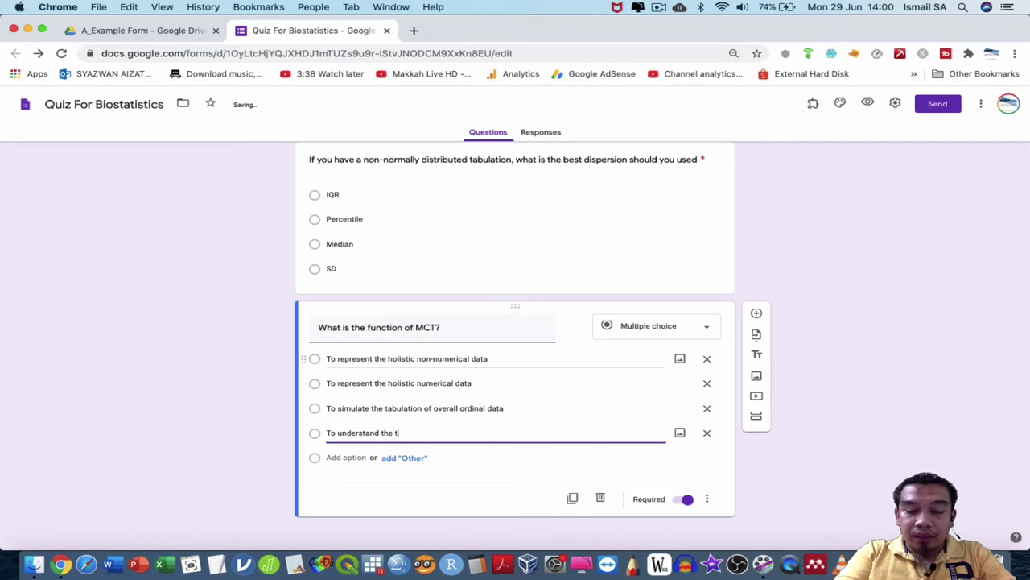
type("abulation of ")
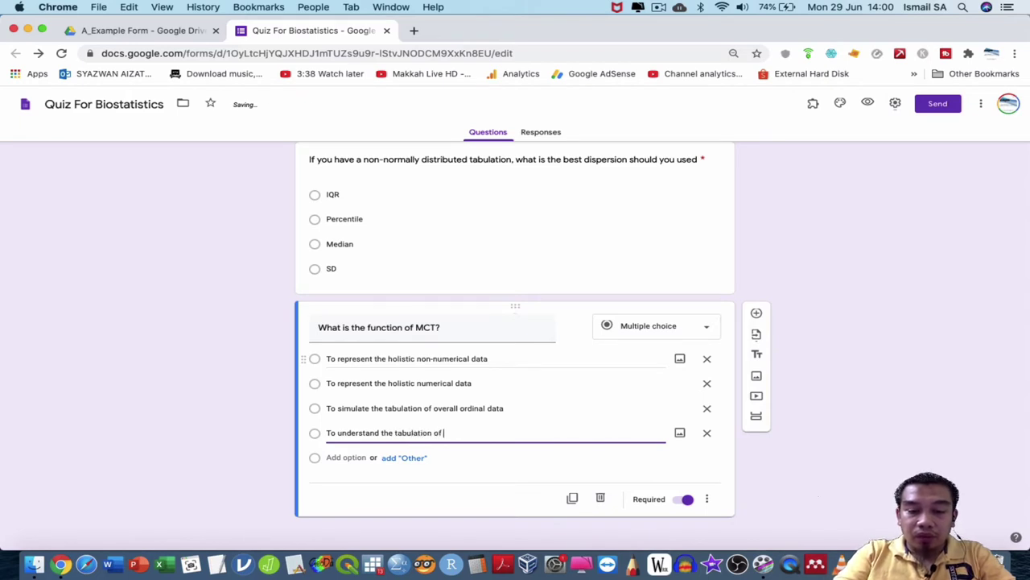
type("nominal")
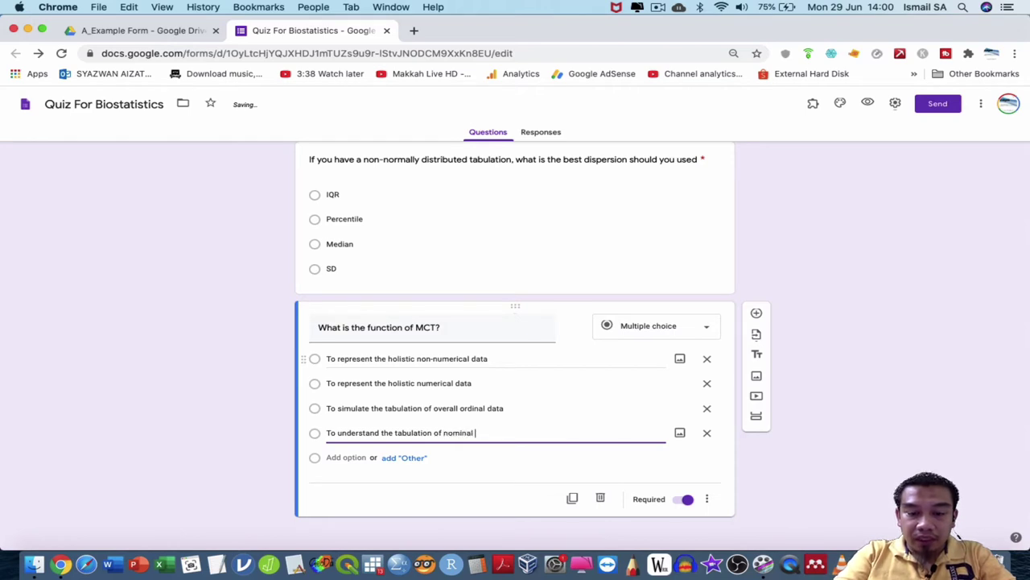
type("scale data")
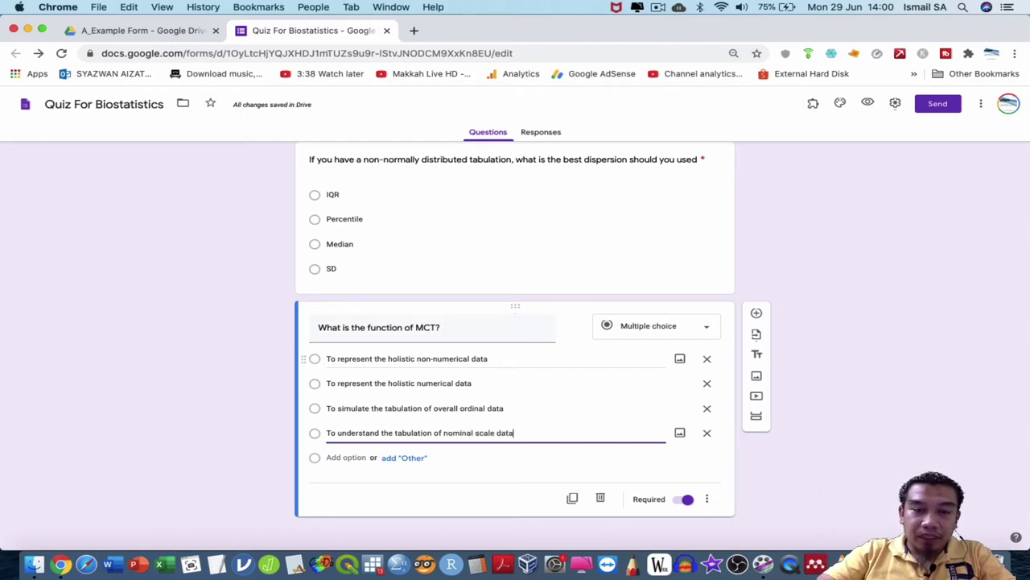
scroll(562, 354, "up", 10)
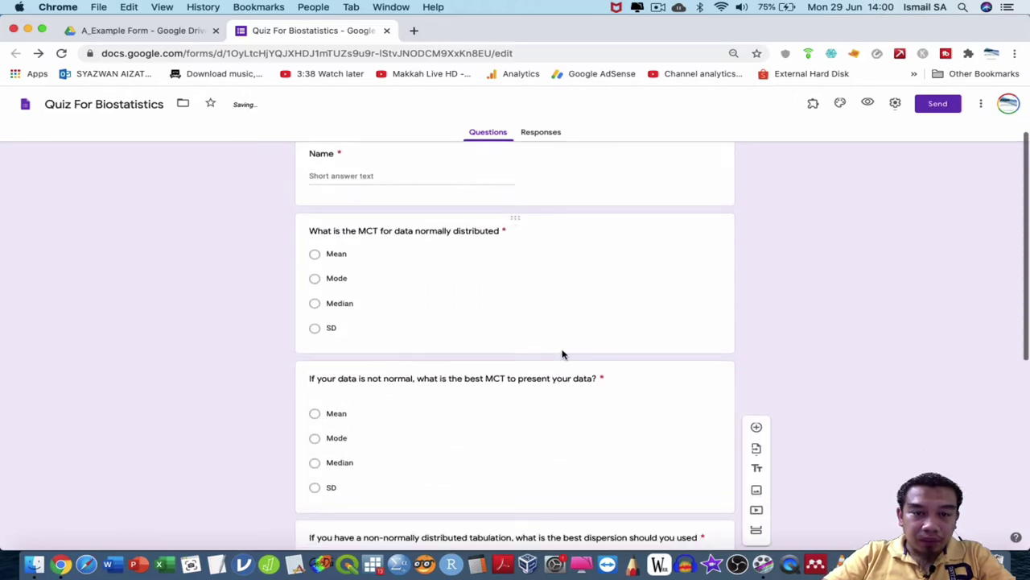
scroll(562, 354, "down", 10)
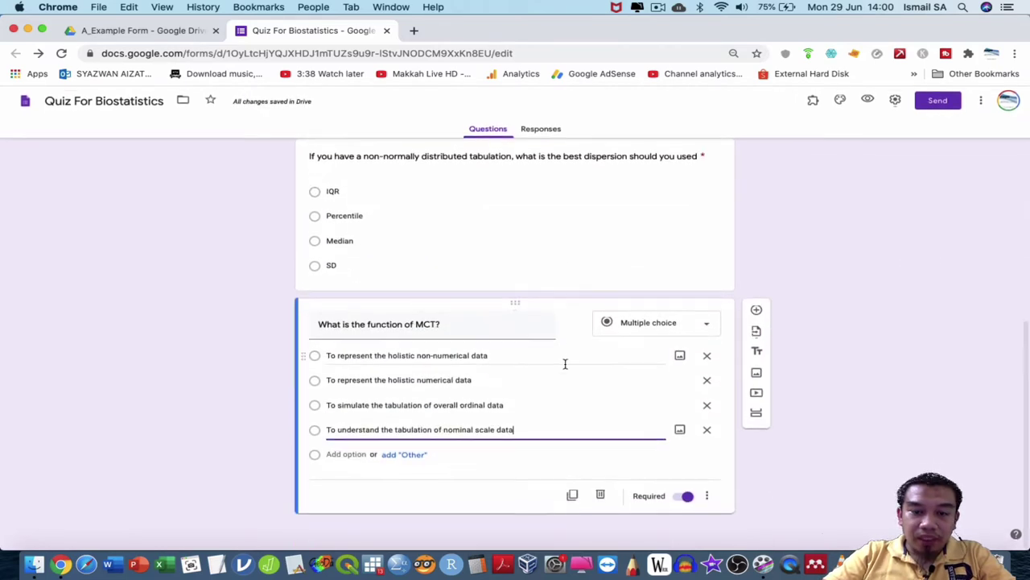
left_click(573, 494)
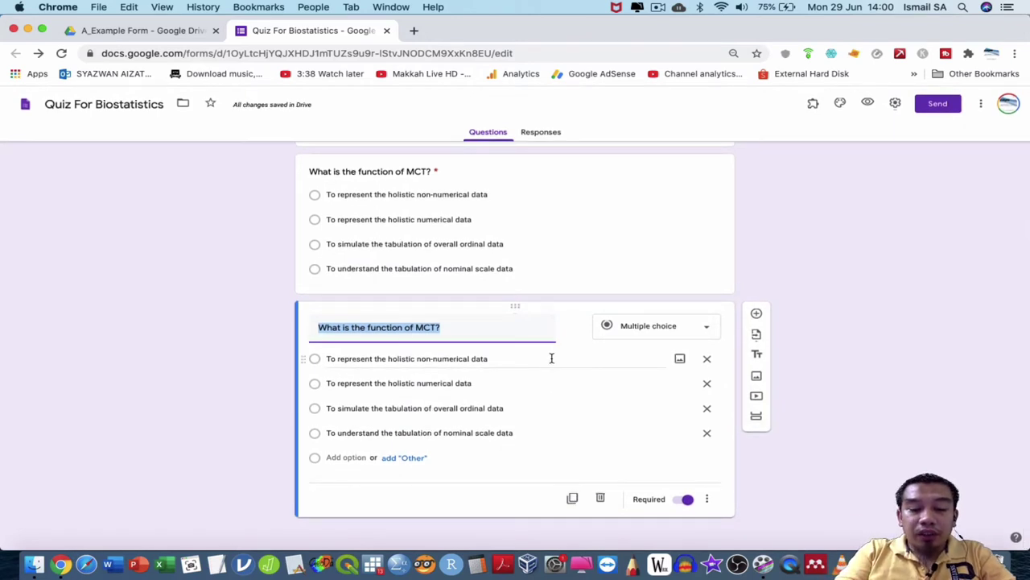
Retitle the question 'Choose the appropriate dispersion for normally distributed data', fixing the misspelling.
type("Choose the ")
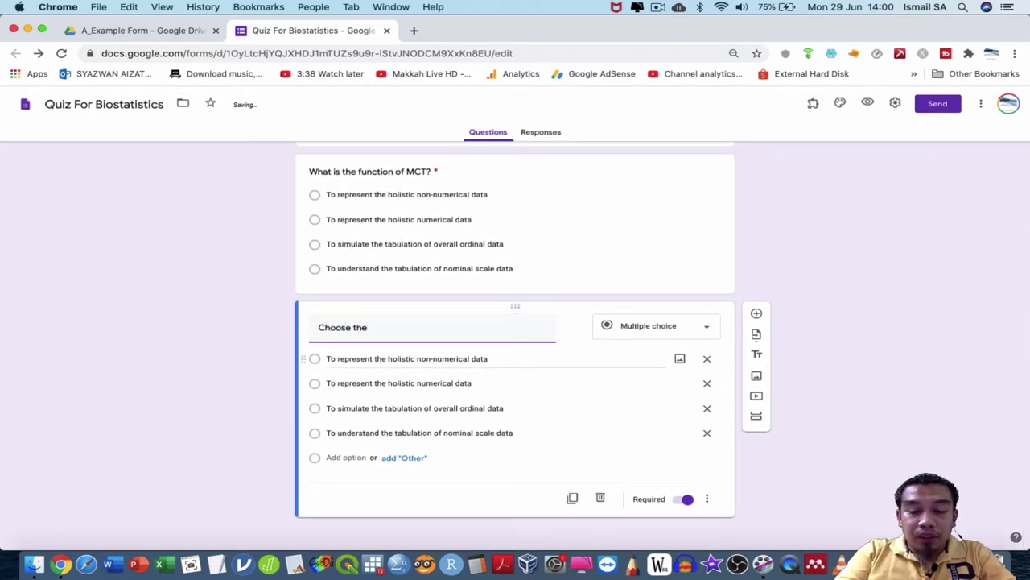
type("appropriate")
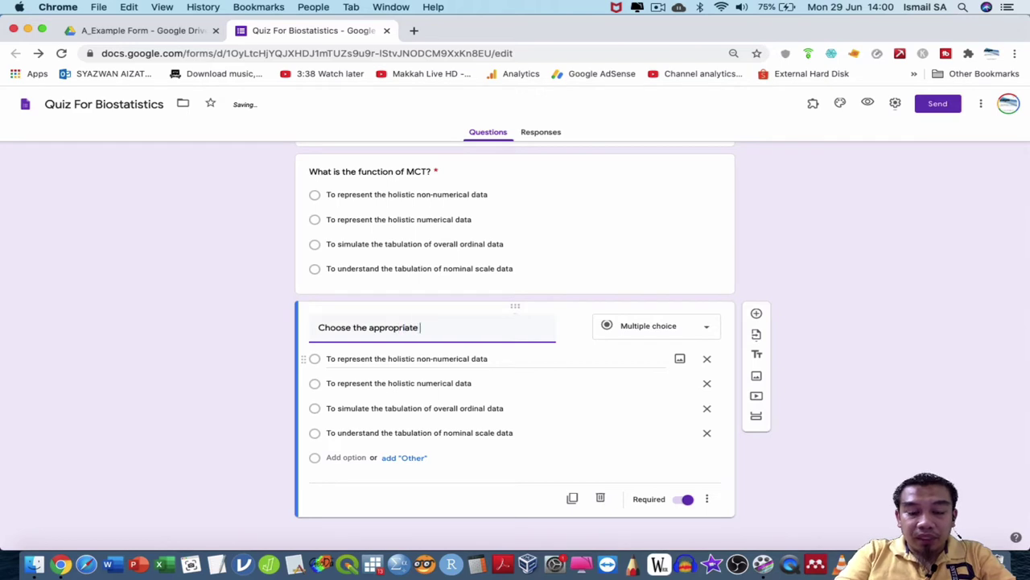
type(" dispersion ")
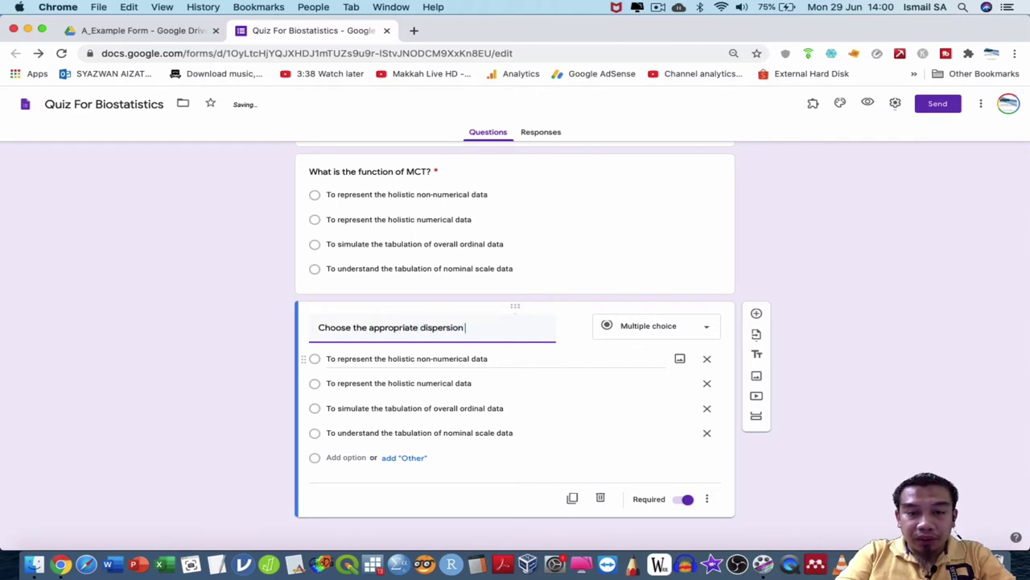
type("for normally")
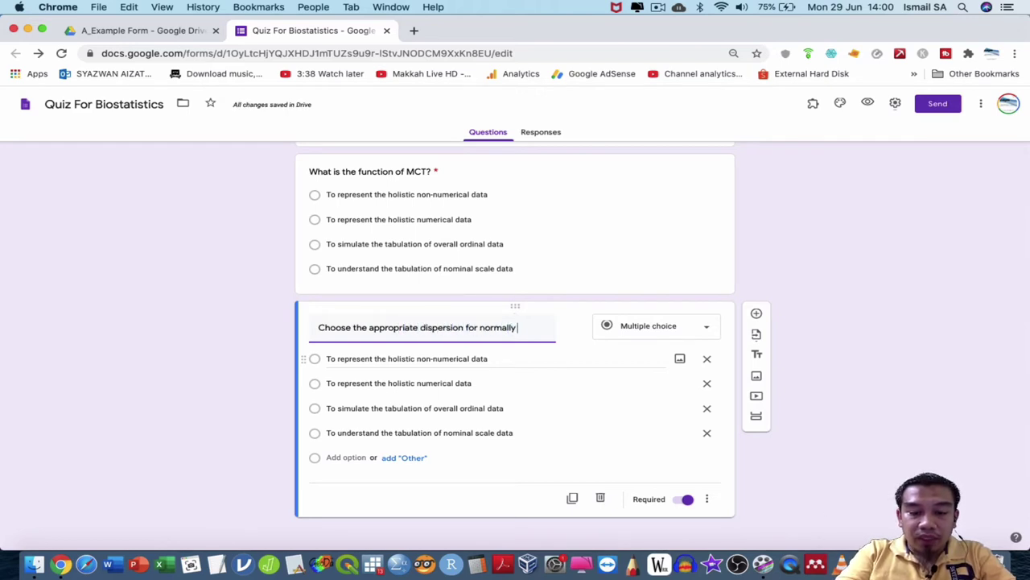
type(" distrub")
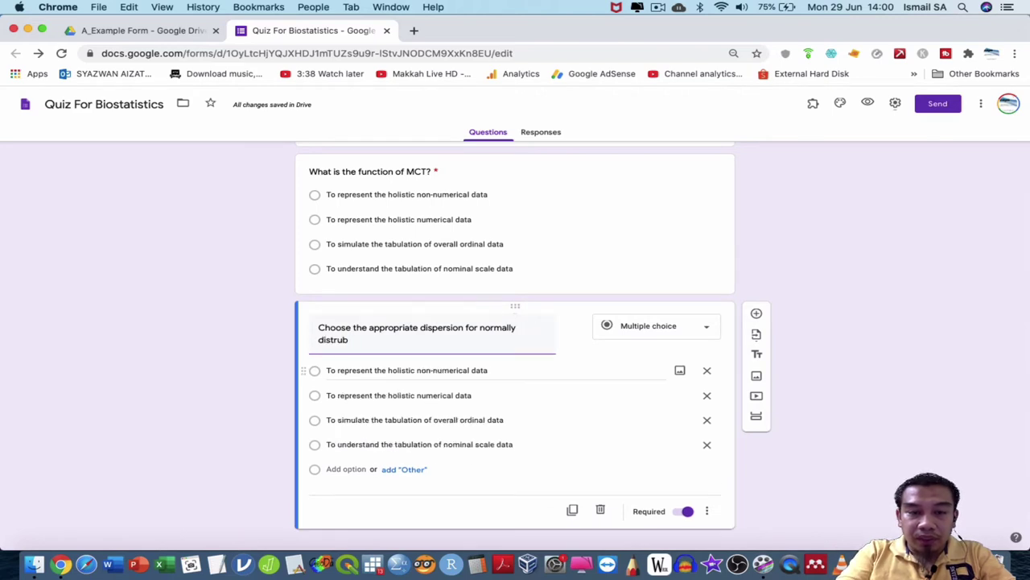
key("BackSpace")
type("buted ")
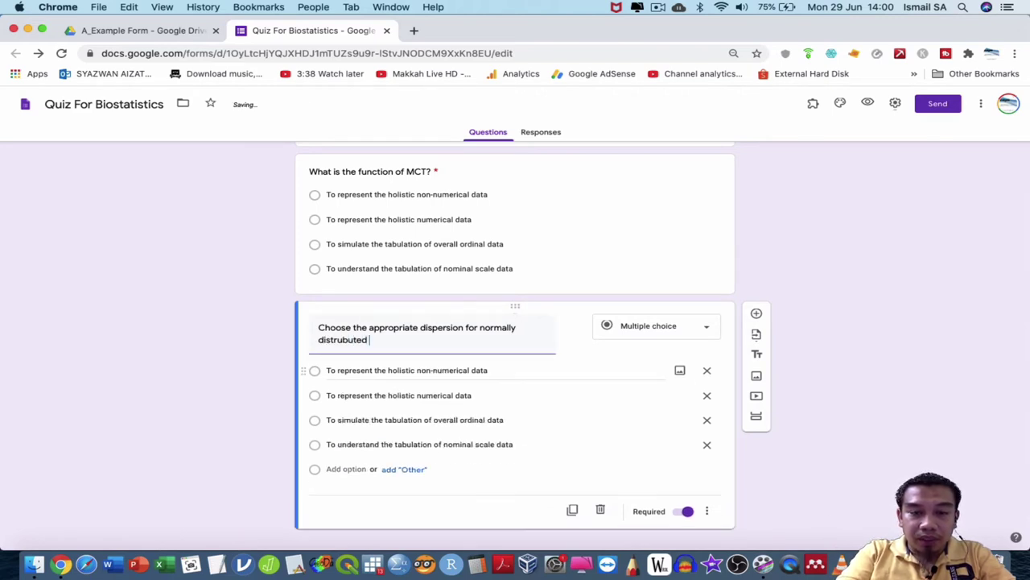
type("data")
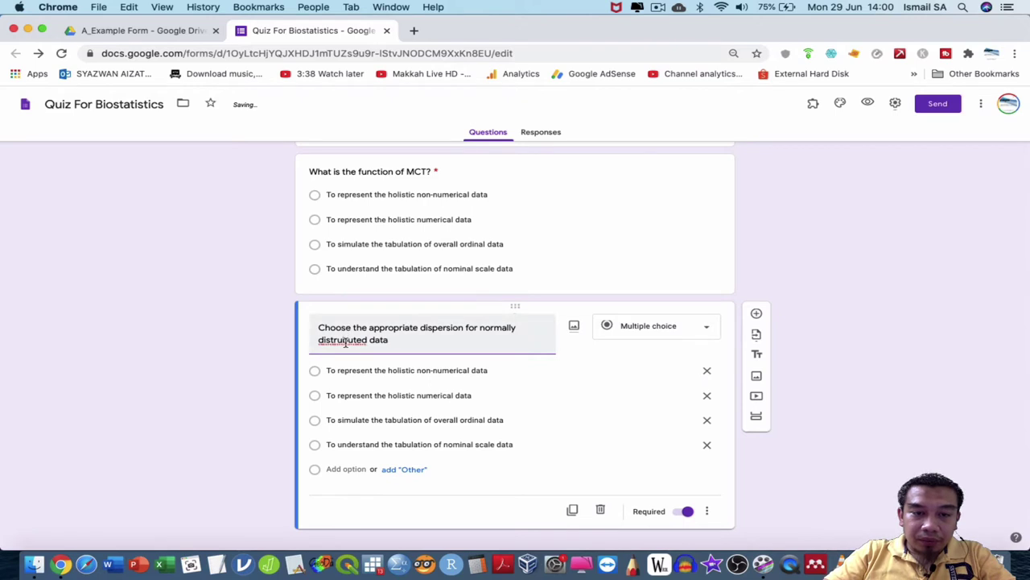
right_click(345, 342)
left_click(383, 309)
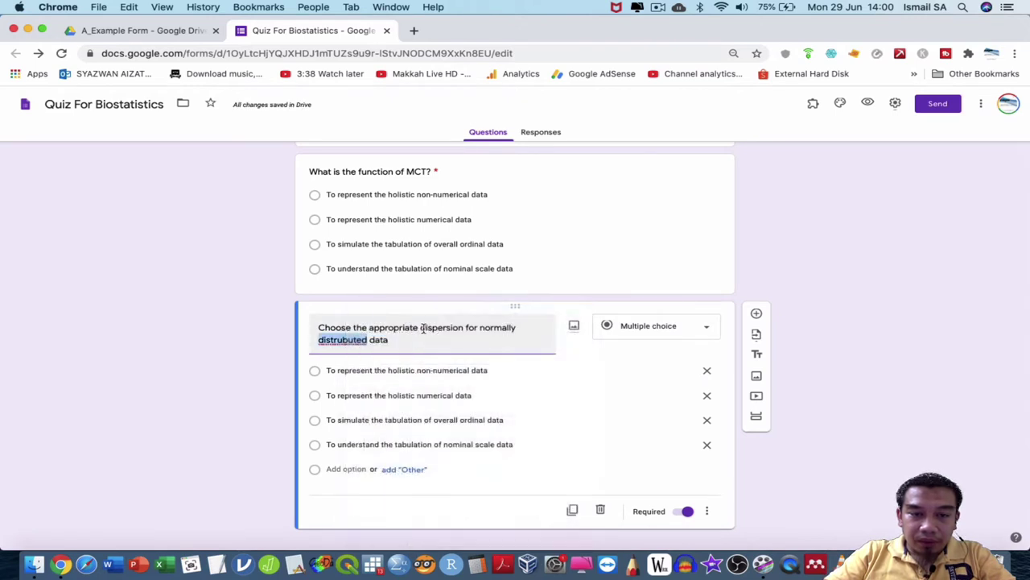
left_click(428, 342)
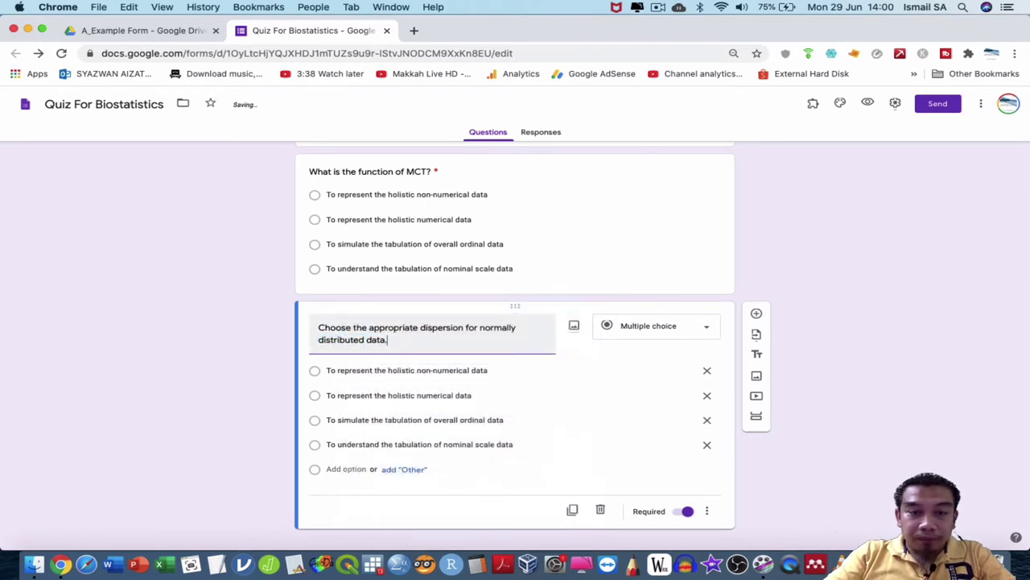
Set the answer options to Standard Deviation, IQR, Percentile and Minimum.
key("Tab")
key("Tab")
key("Tab")
type("S")
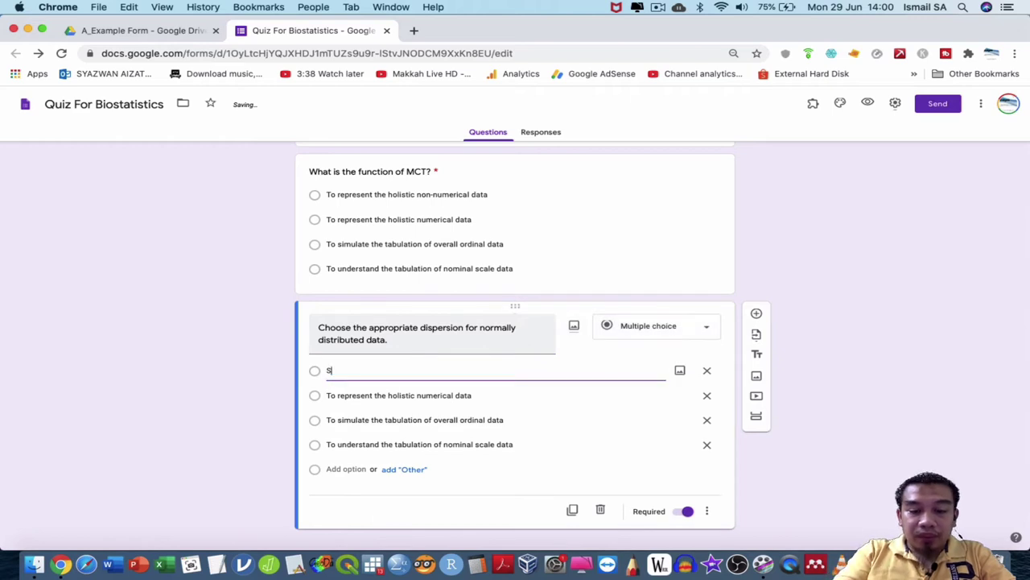
type("tandard Dev")
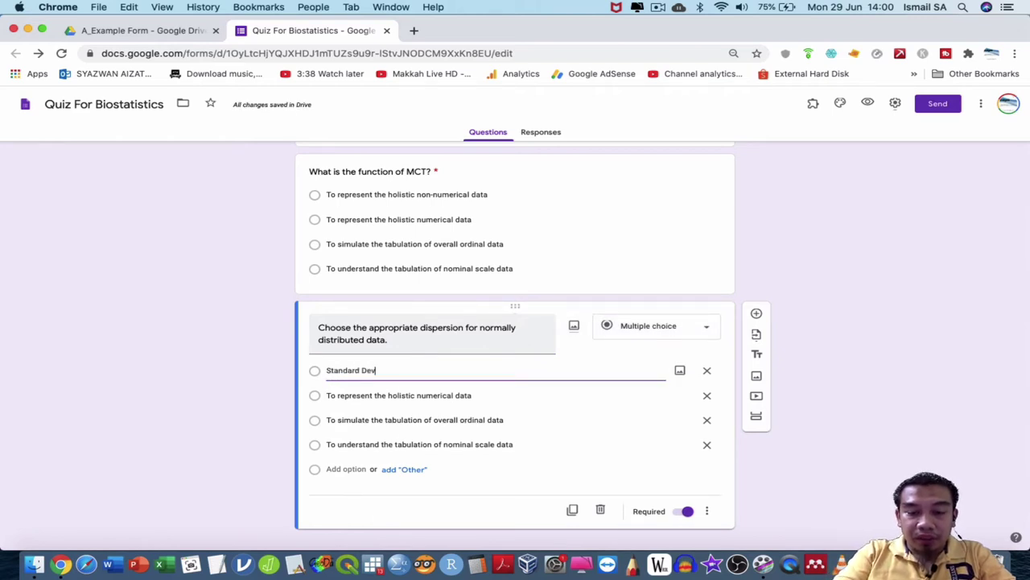
key("Tab")
key("Tab")
key("Tab")
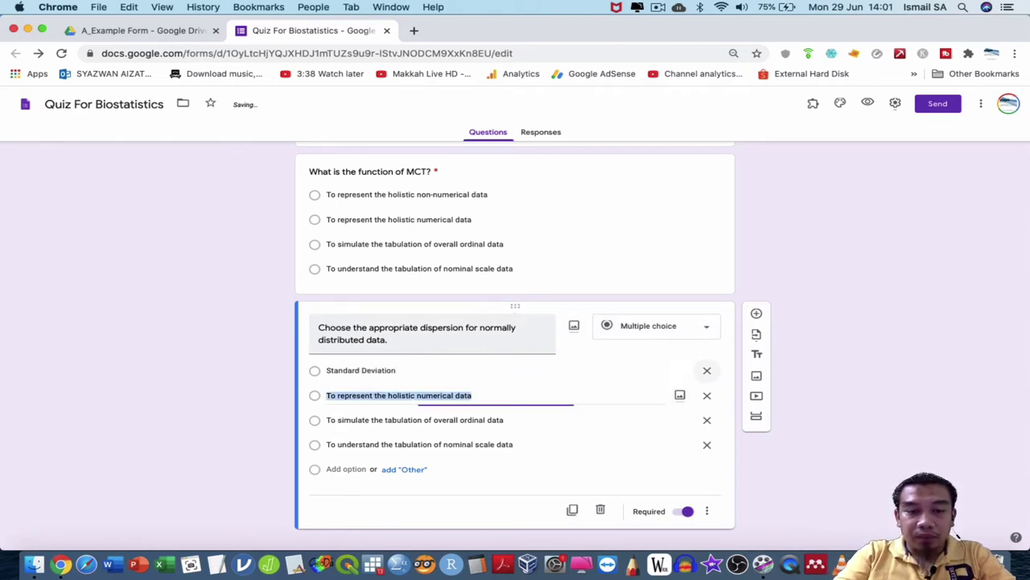
type("IQR")
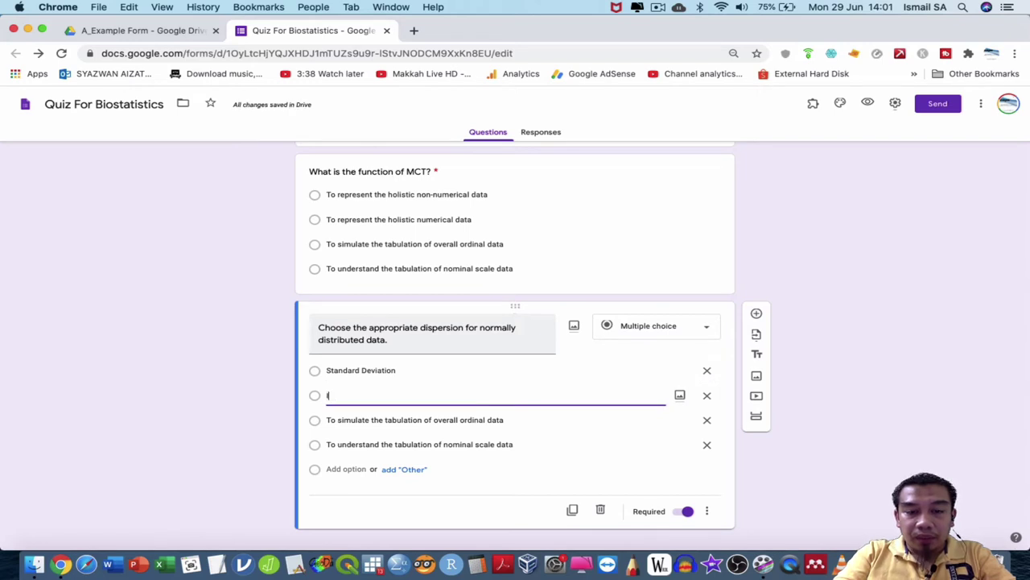
key("Tab")
key("Tab")
key("Tab")
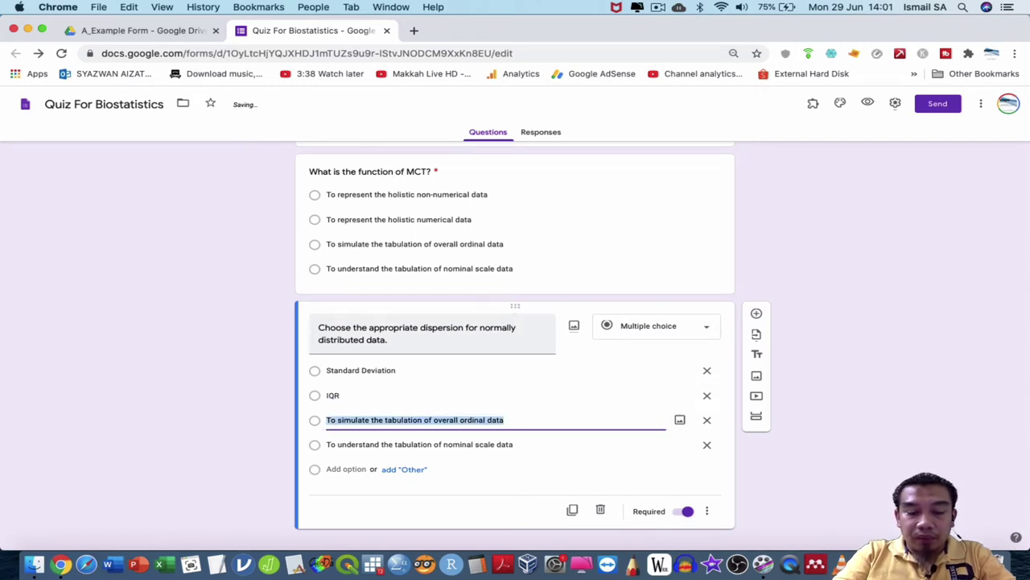
type("Percen")
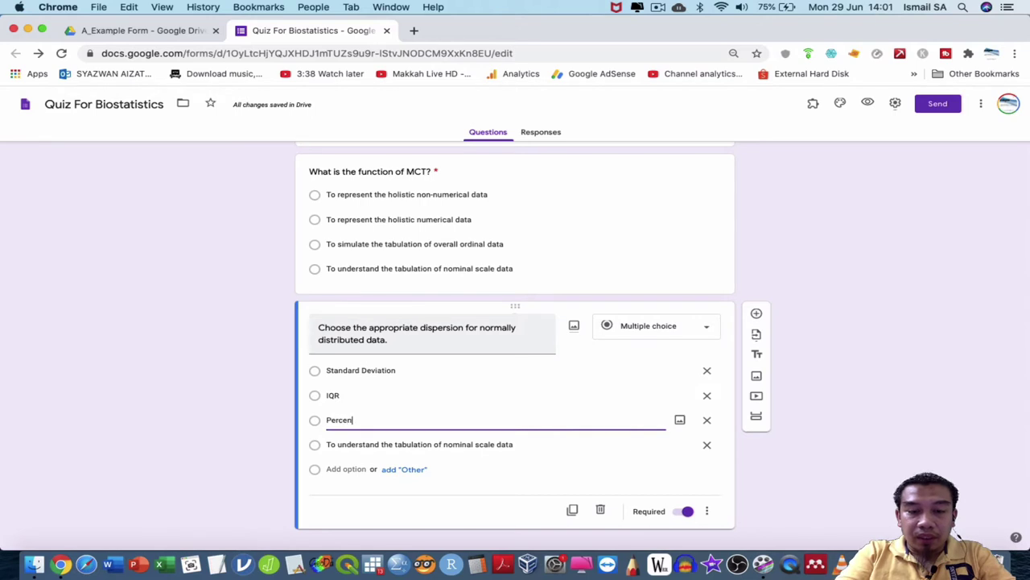
type("tile")
key("Tab")
key("Tab")
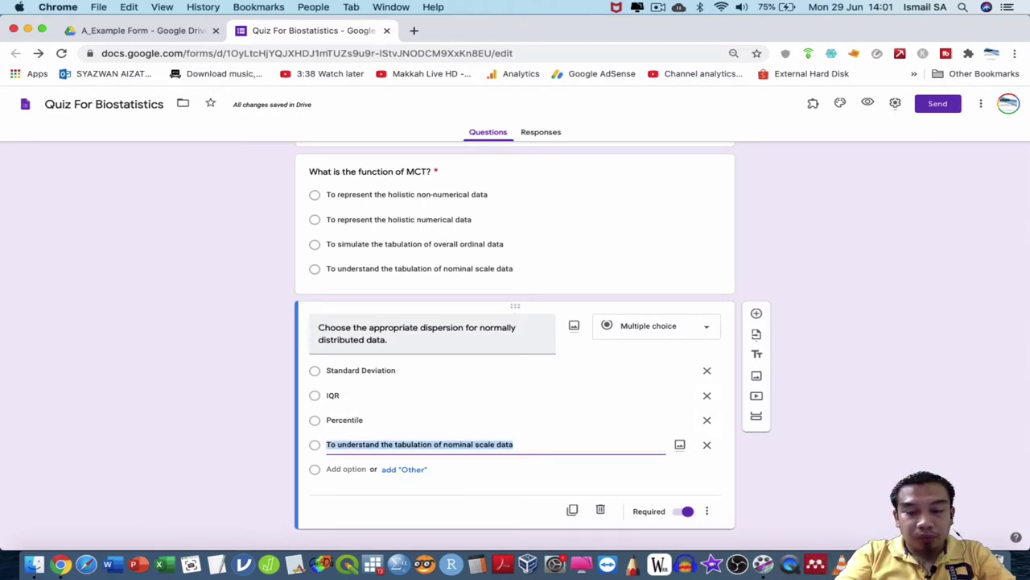
type("Mi")
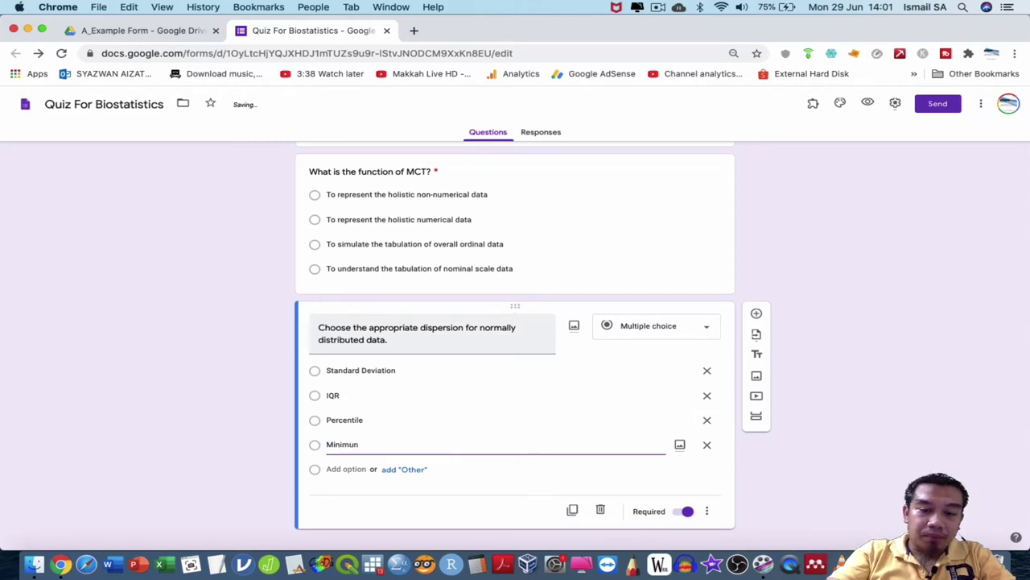
type("nimum")
scroll(658, 266, "up", 15)
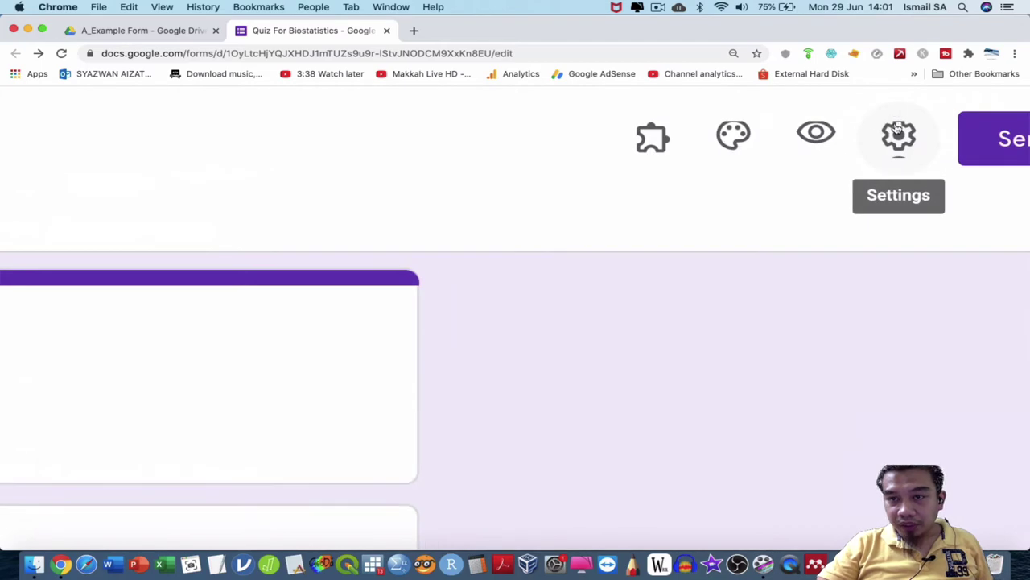
In Settings, collect email addresses, always send response receipts, and limit responses to 1.
left_click(896, 111)
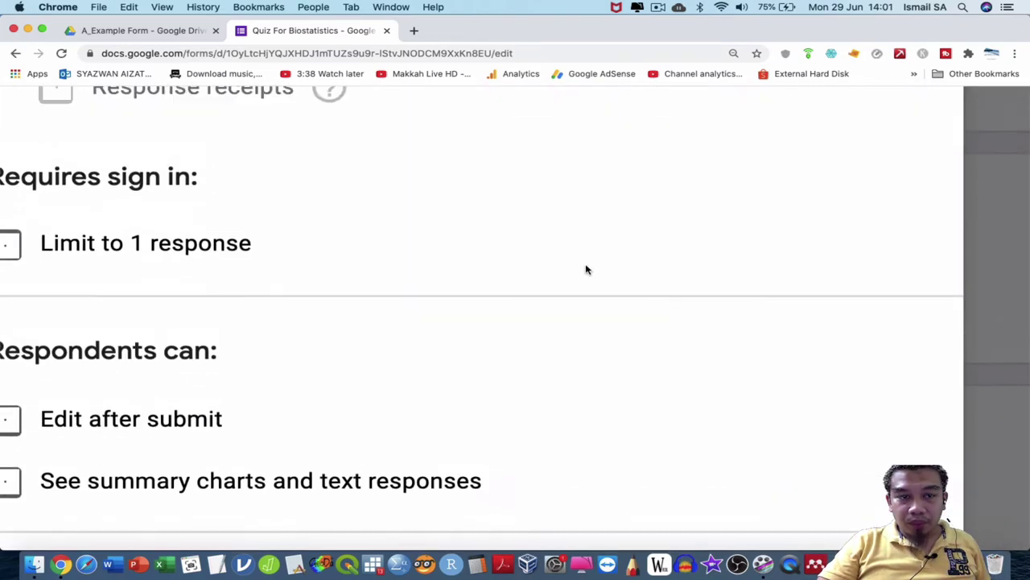
scroll(586, 270, "down", 3)
scroll(585, 269, "up", 1)
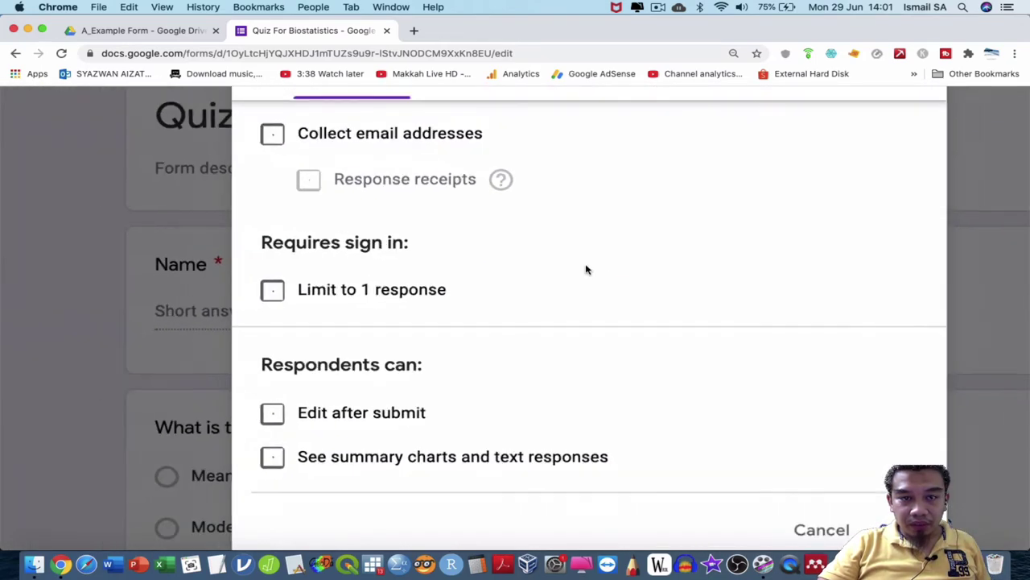
scroll(543, 288, "right", 3)
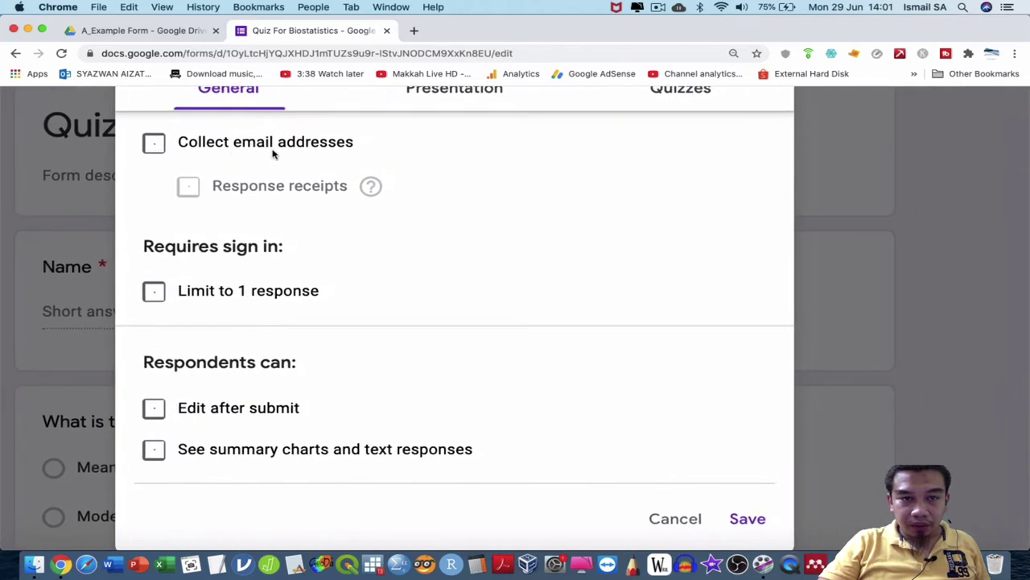
left_click(155, 145)
left_click(196, 197)
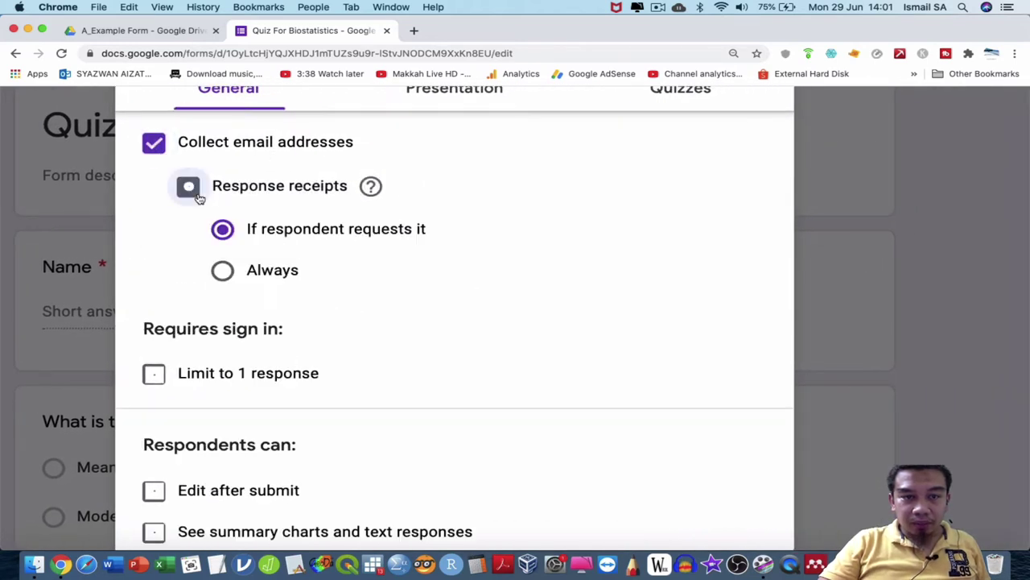
left_click(222, 270)
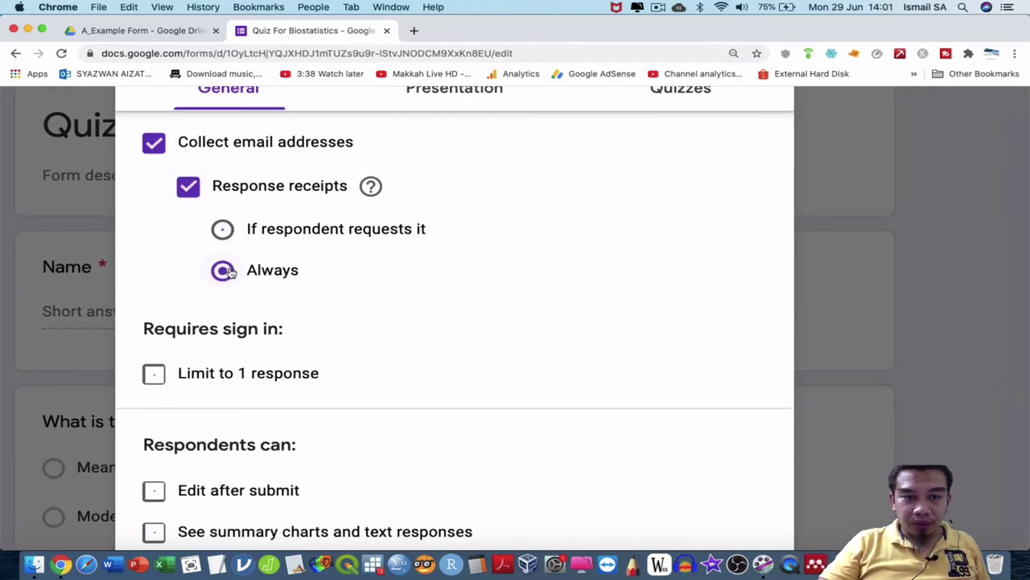
scroll(321, 271, "down", 3)
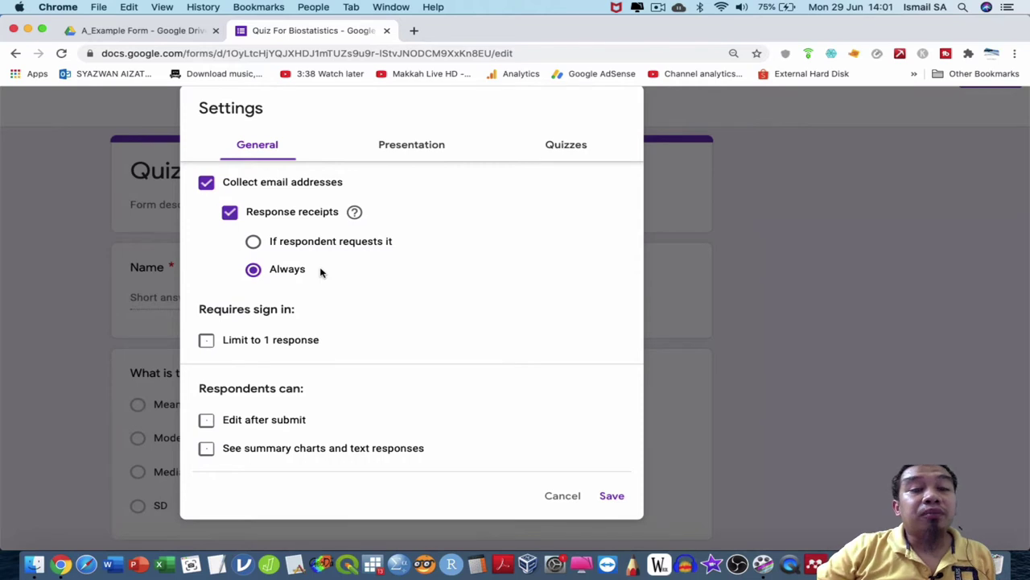
left_click(207, 342)
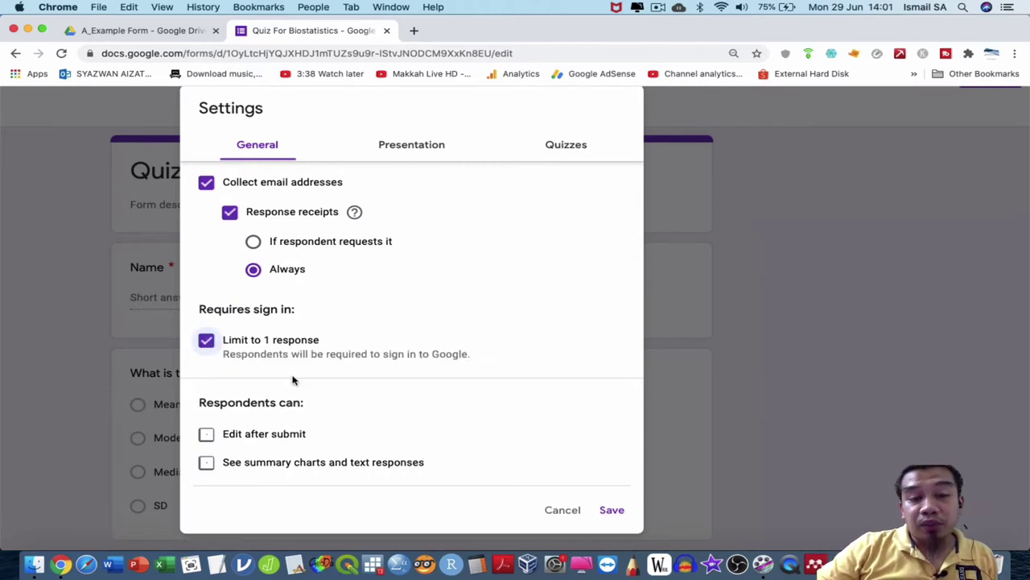
scroll(338, 443, "down", 3)
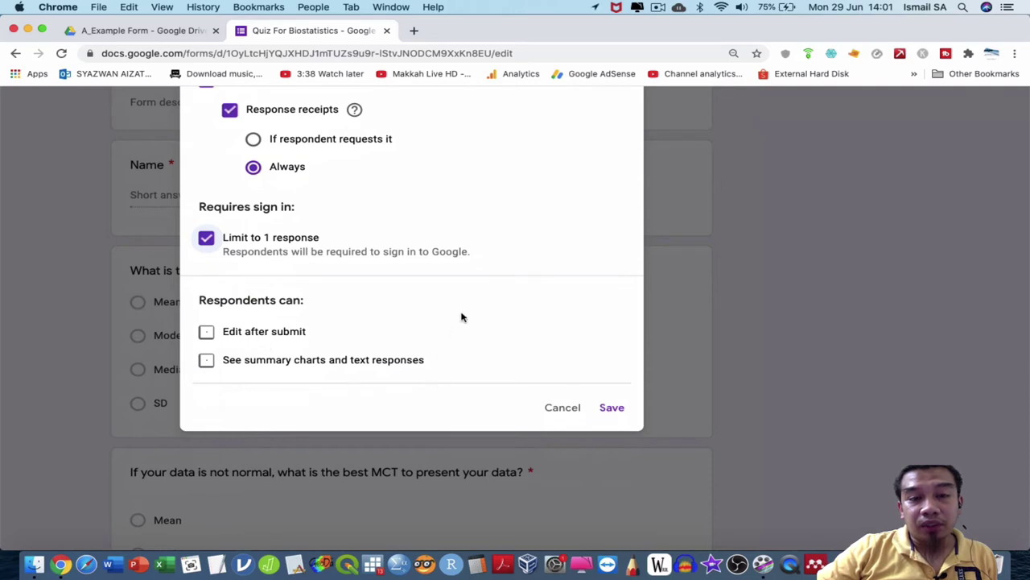
scroll(461, 317, "up", 3)
Enable Make this a quiz, untick Missed questions and Correct answers, and save the settings.
left_click(551, 182)
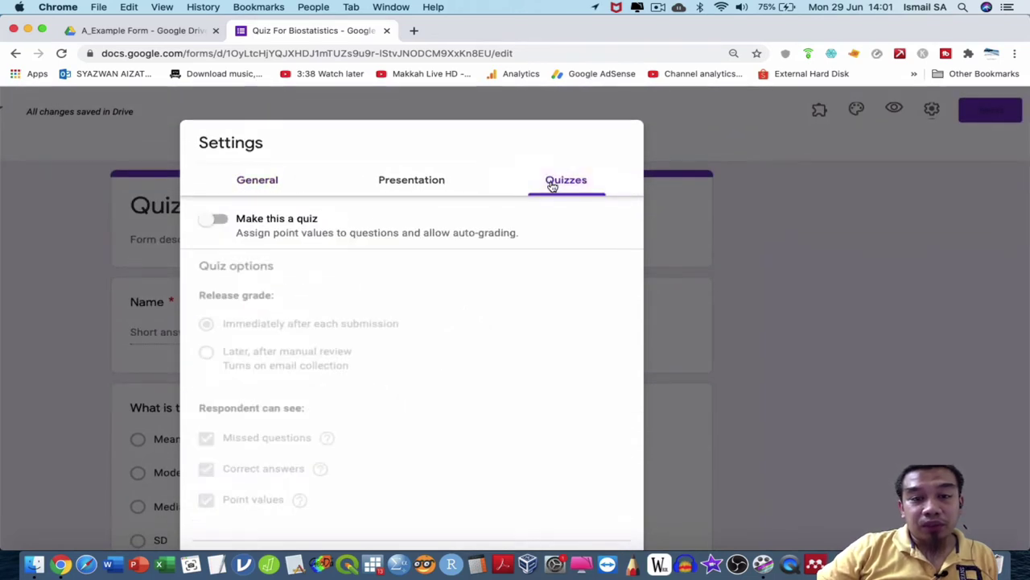
left_click(228, 226)
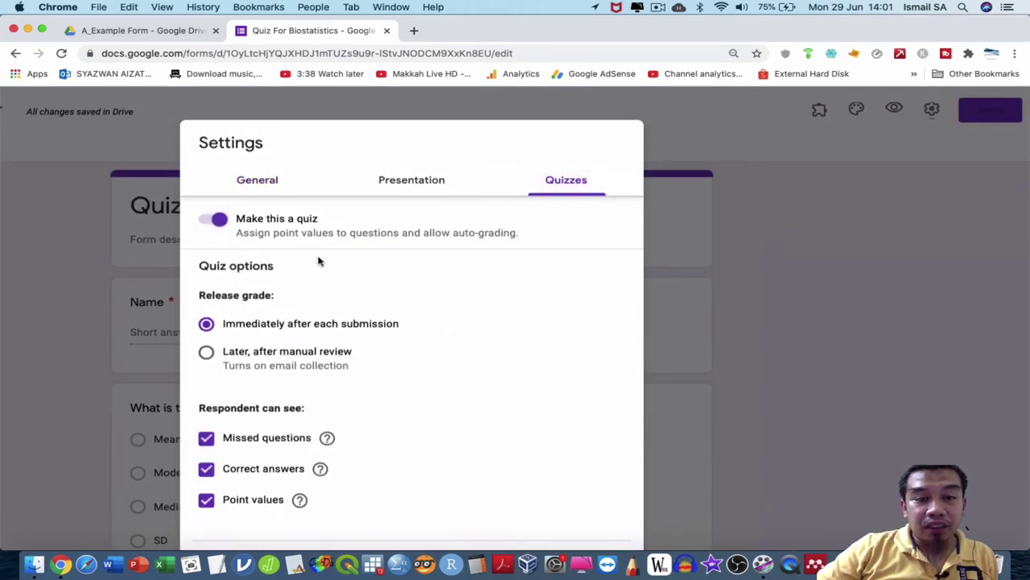
scroll(318, 260, "down", 3)
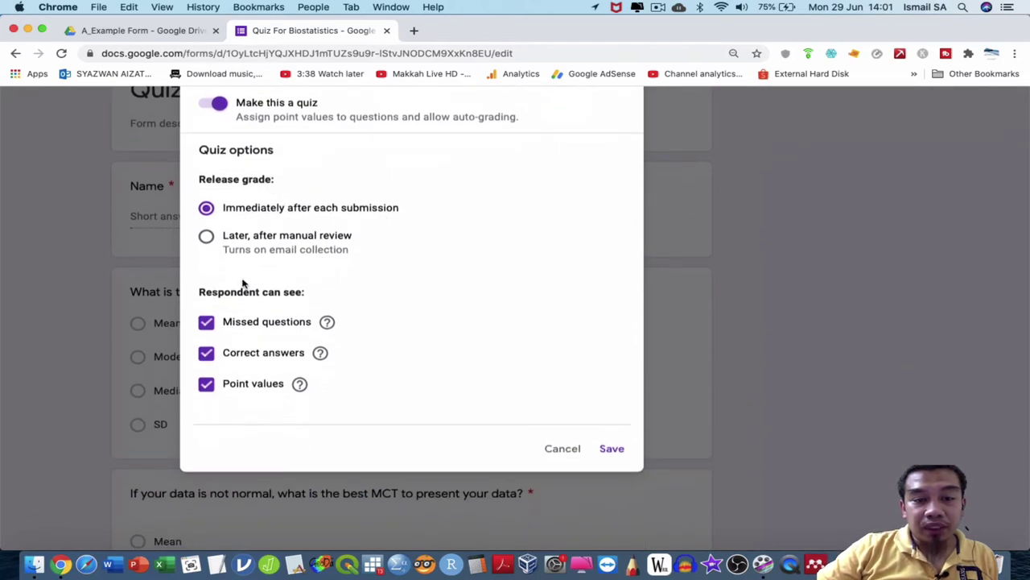
left_click(207, 327)
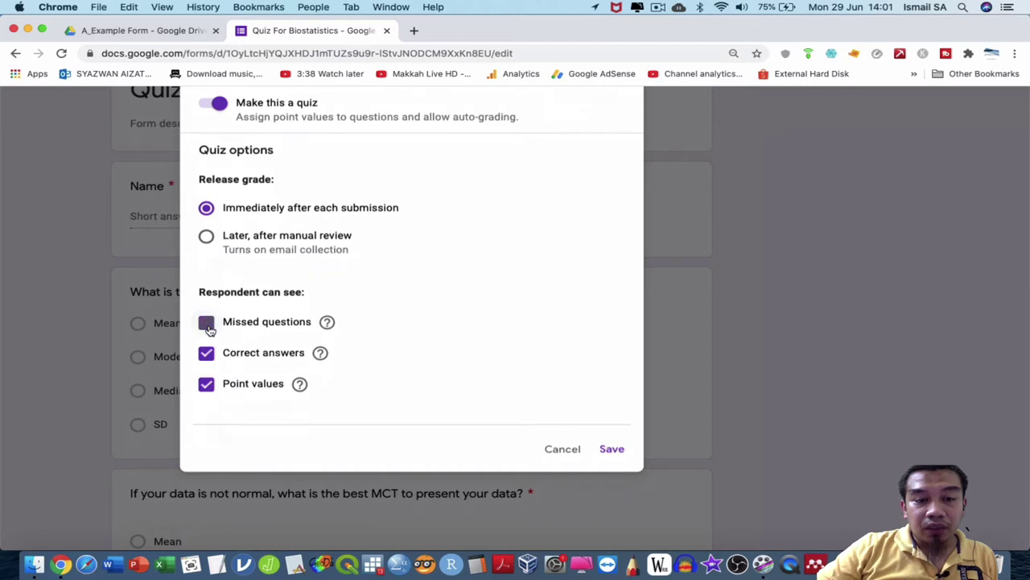
left_click(206, 353)
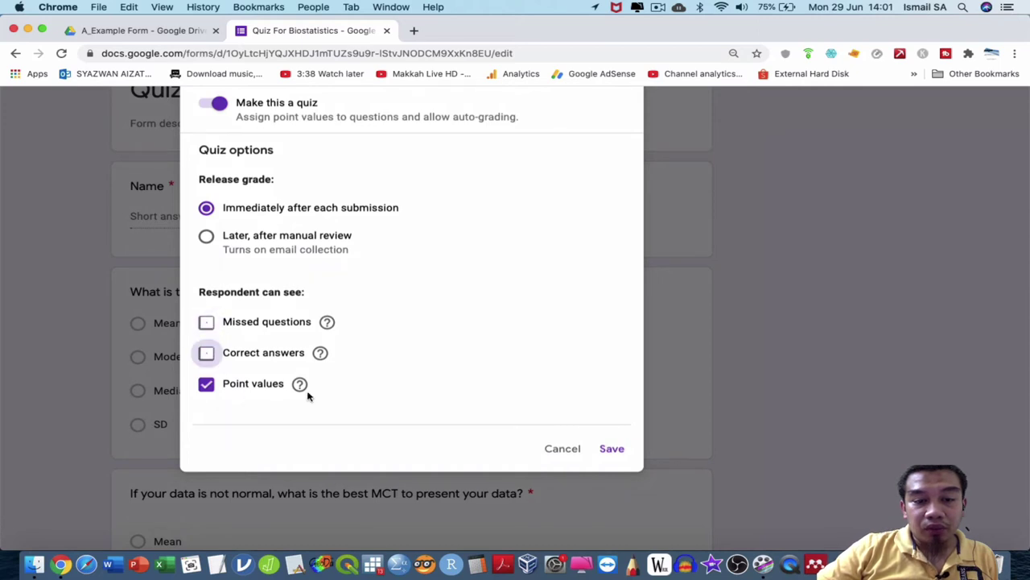
left_click(624, 448)
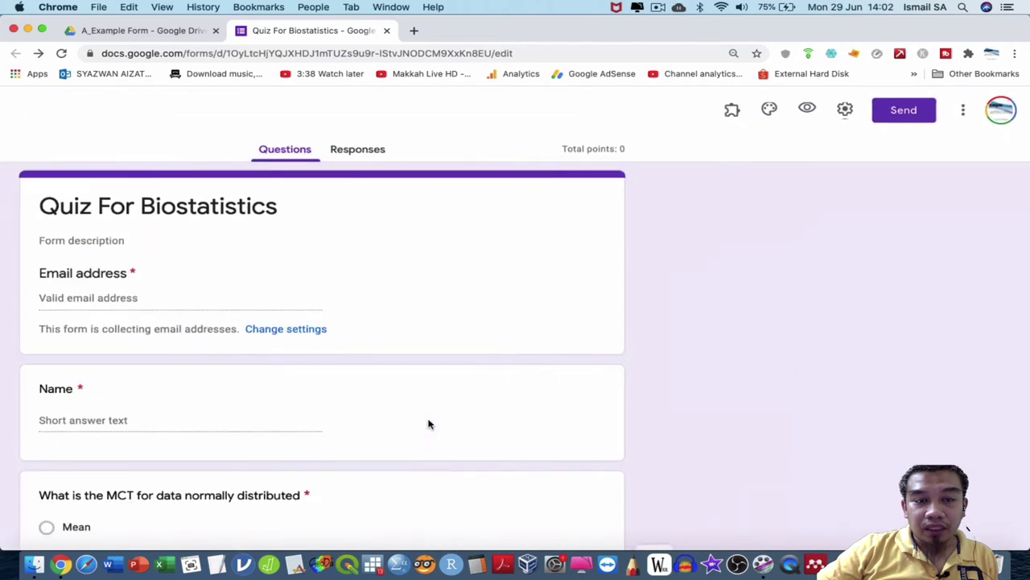
Mark Mean as the correct answer for the normal-data MCT question.
scroll(428, 424, "down", 1)
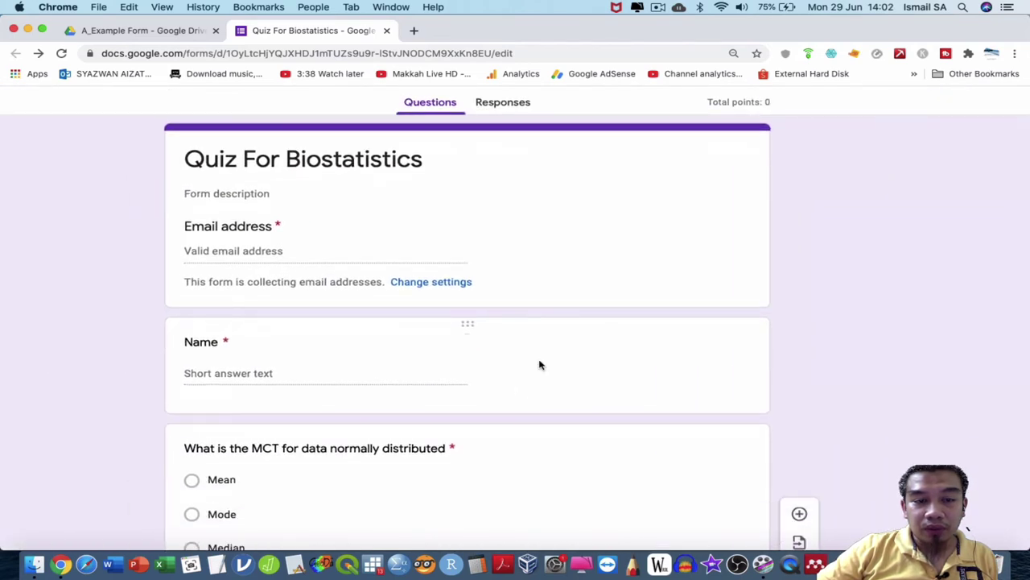
scroll(539, 364, "down", 1)
left_click(545, 336)
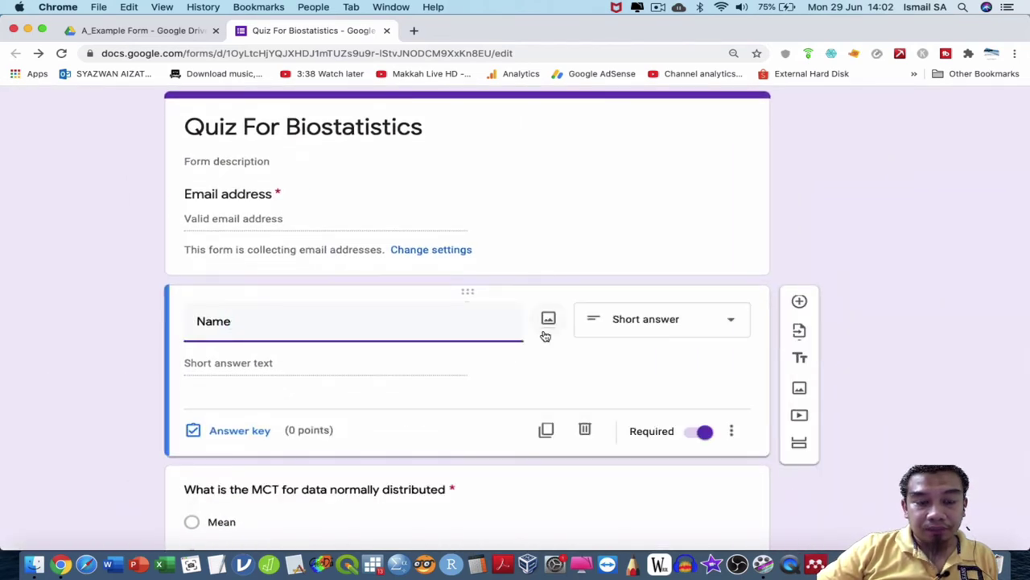
left_click(855, 224)
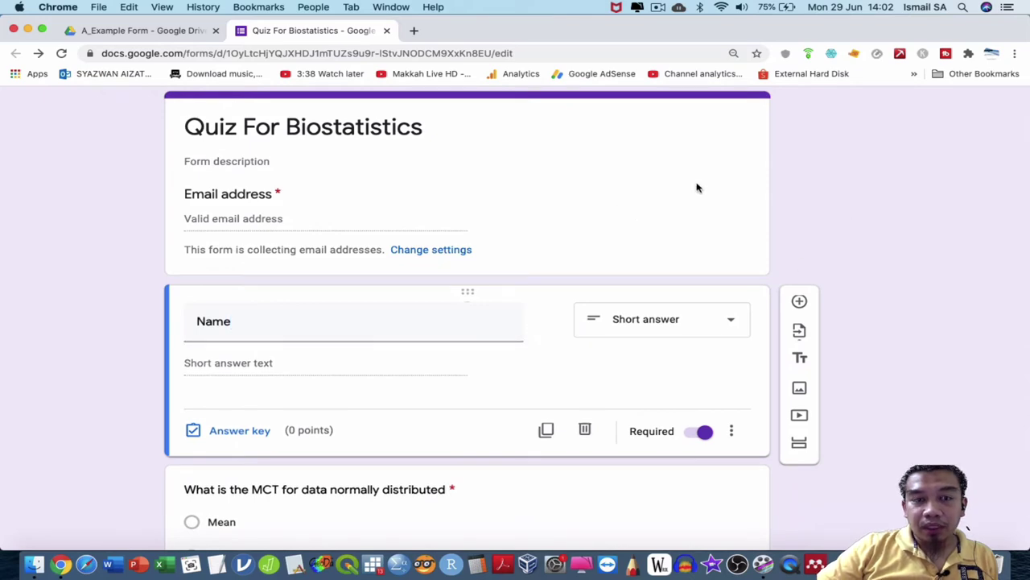
scroll(867, 202, "up", 2)
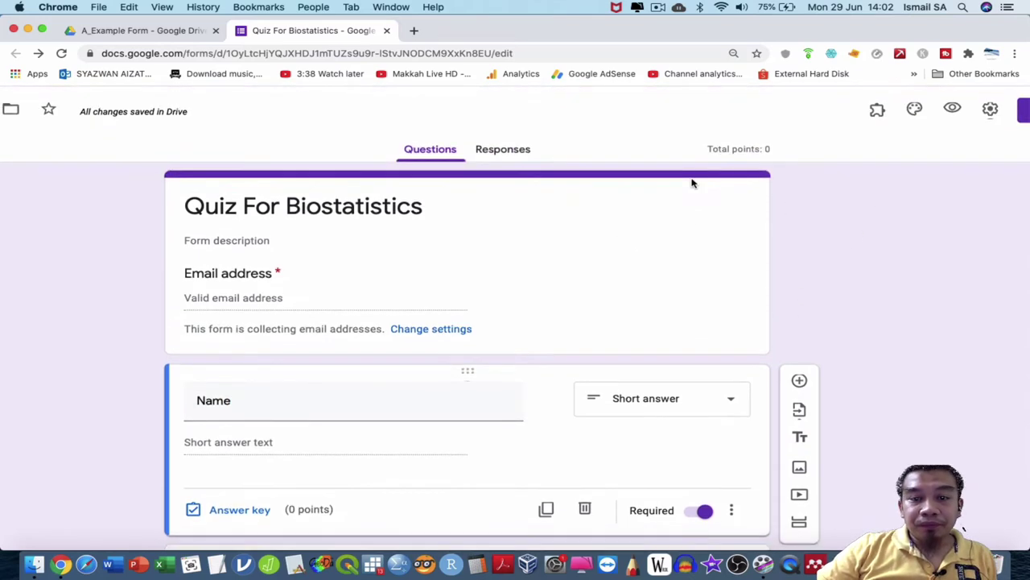
scroll(691, 183, "down", 5)
left_click(526, 269)
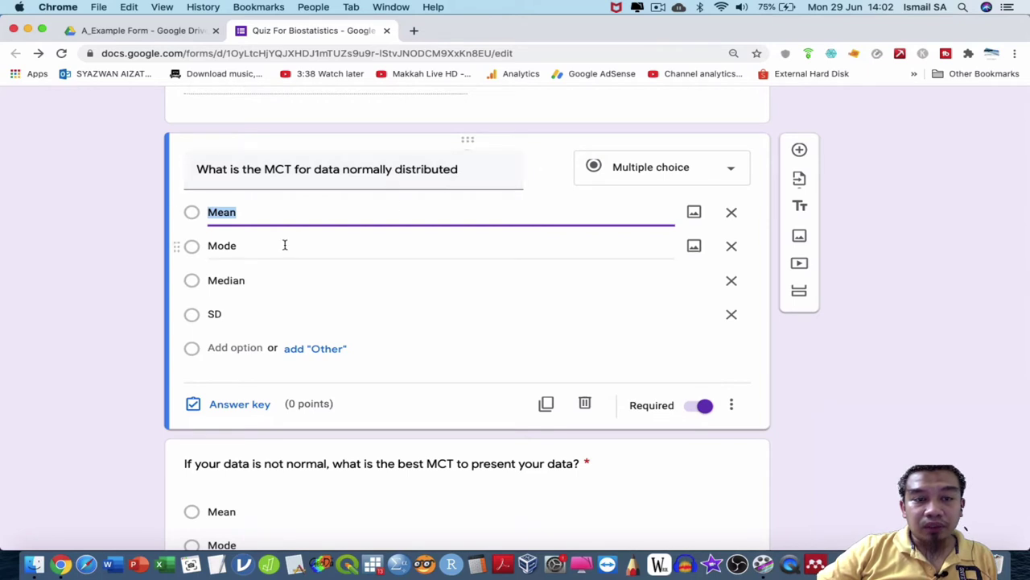
left_click(226, 406)
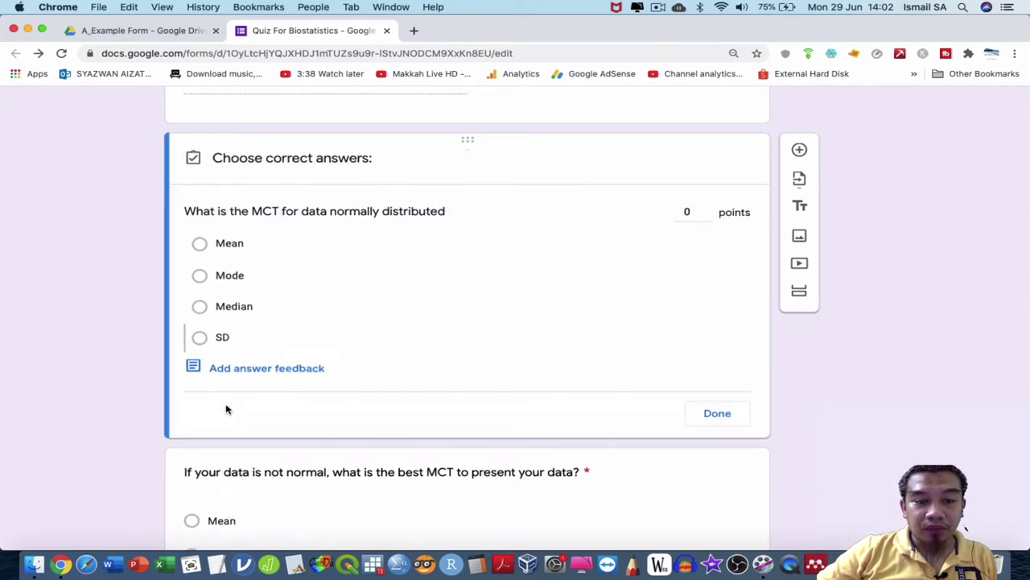
left_click(200, 244)
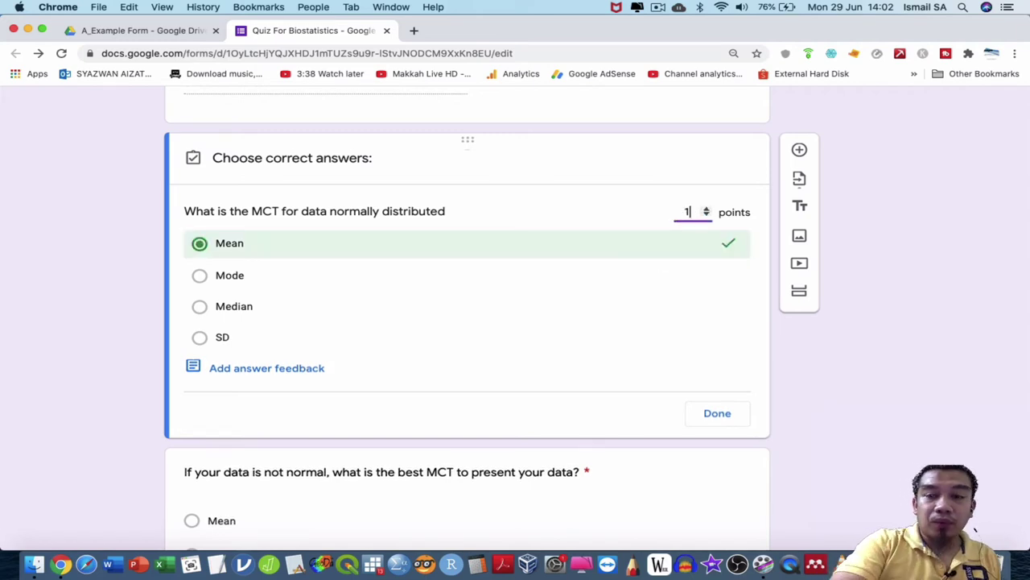
left_click(736, 412)
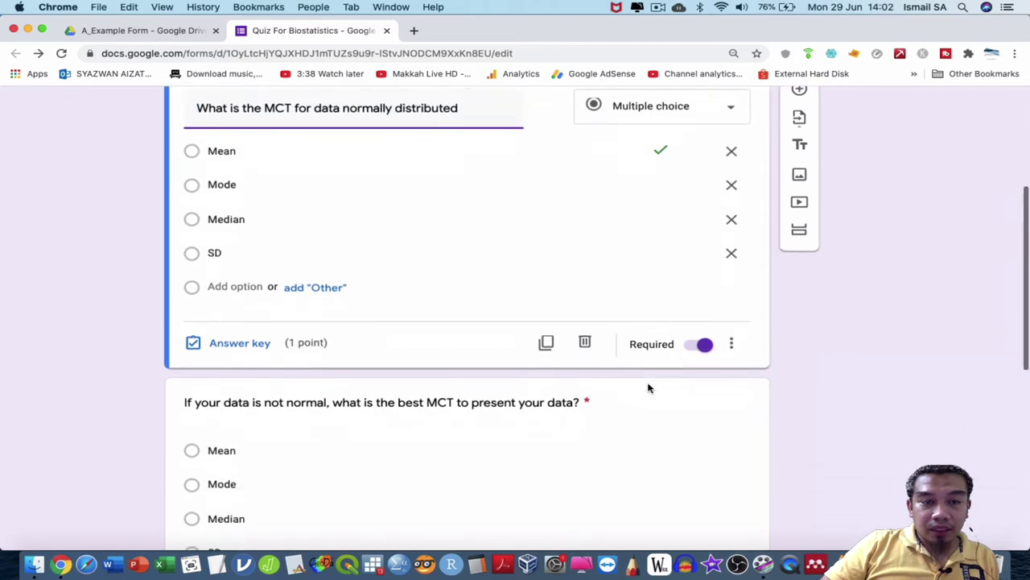
Mark Median as the correct answer for the non-normal data question, worth 1 point.
scroll(649, 387, "down", 5)
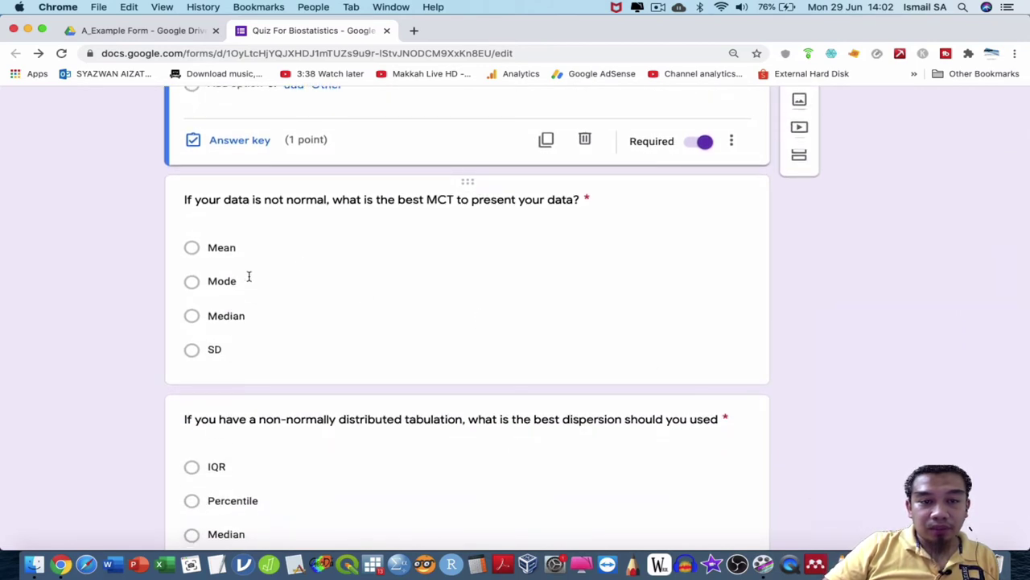
left_click(253, 359)
left_click(234, 362)
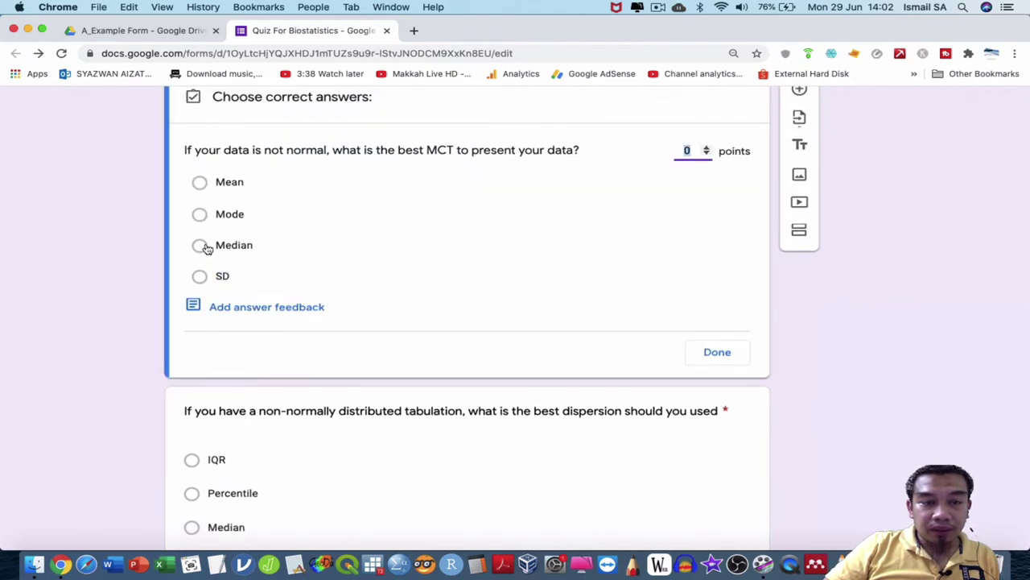
left_click(200, 244)
double_click(686, 152)
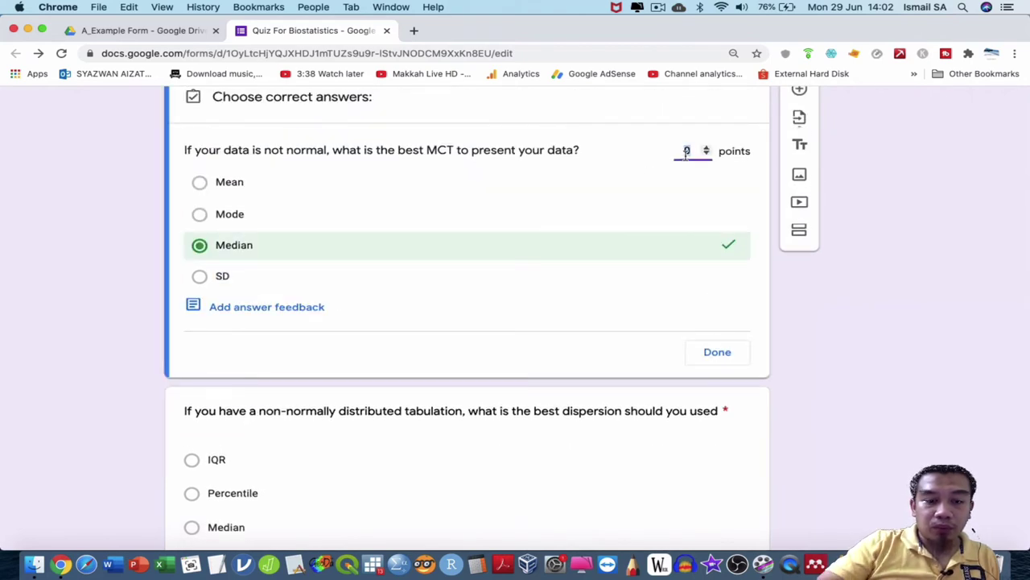
type("1")
left_click(719, 353)
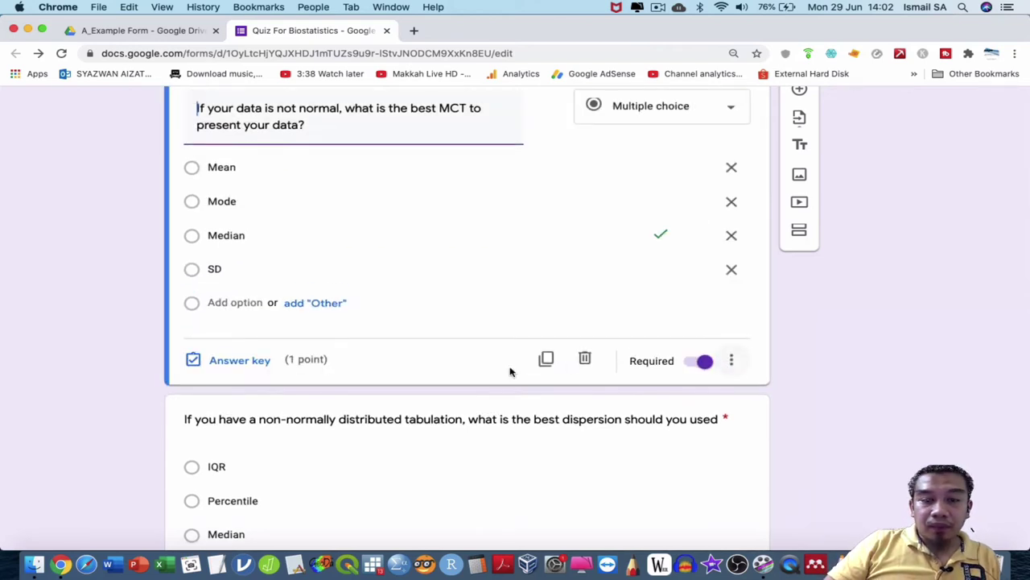
scroll(510, 367, "down", 5)
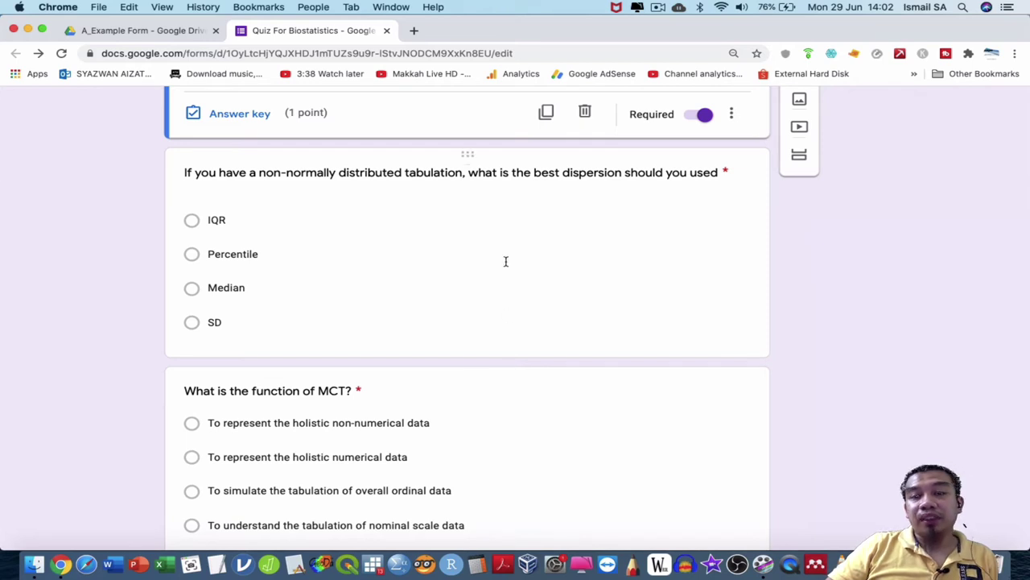
Set IQR as the correct answer for the dispersion question.
left_click(422, 224)
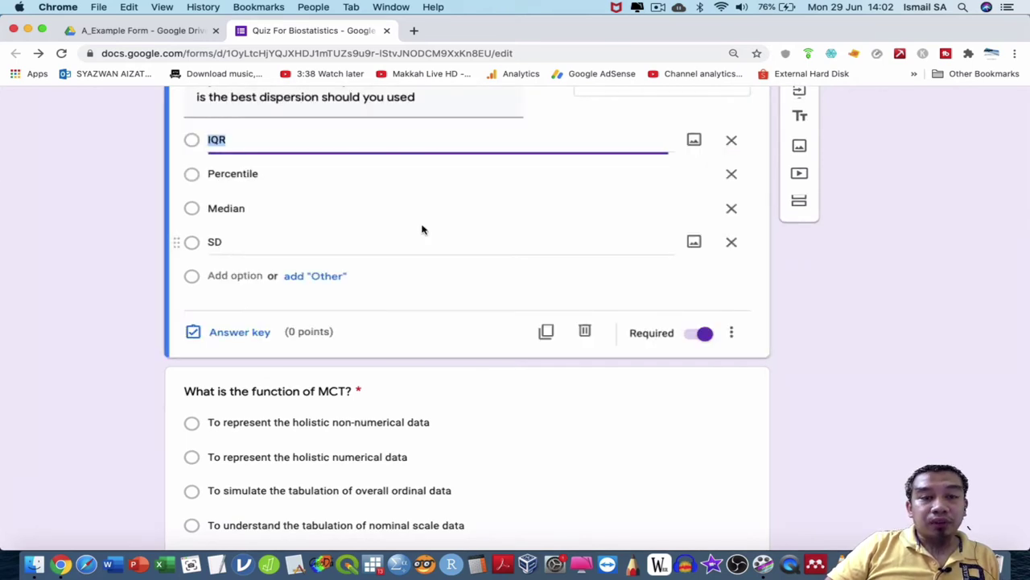
left_click(235, 332)
left_click(201, 170)
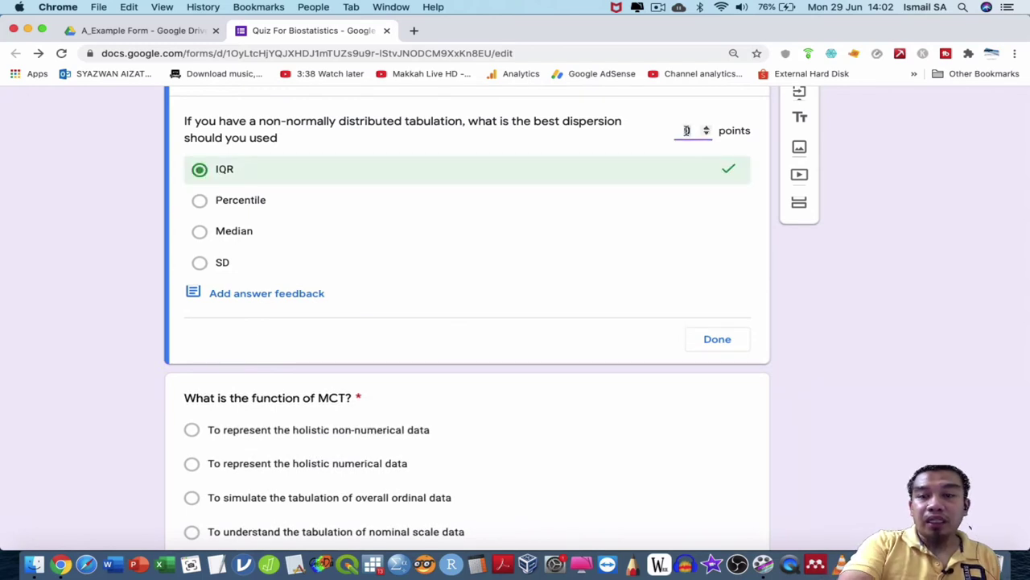
left_click(717, 339)
scroll(497, 355, "down", 3)
scroll(498, 355, "down", 1)
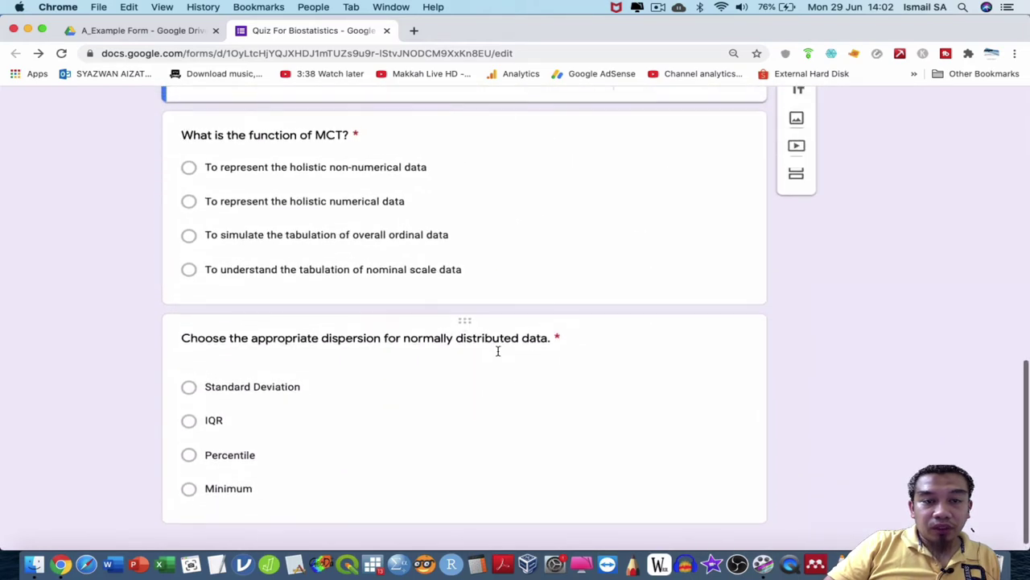
Mark 'To represent the holistic numerical data' correct for the function of MCT question.
left_click(264, 284)
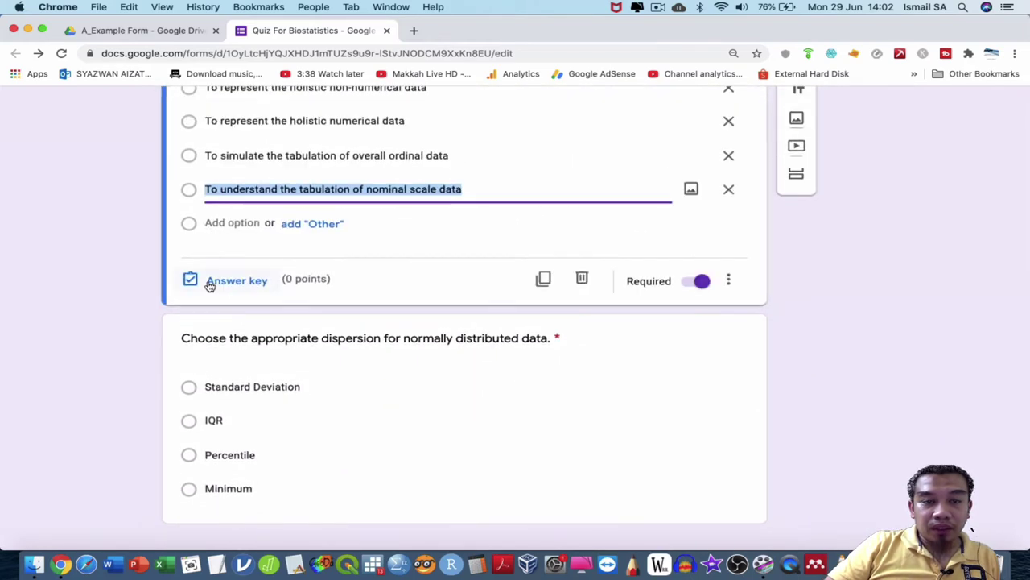
left_click(214, 280)
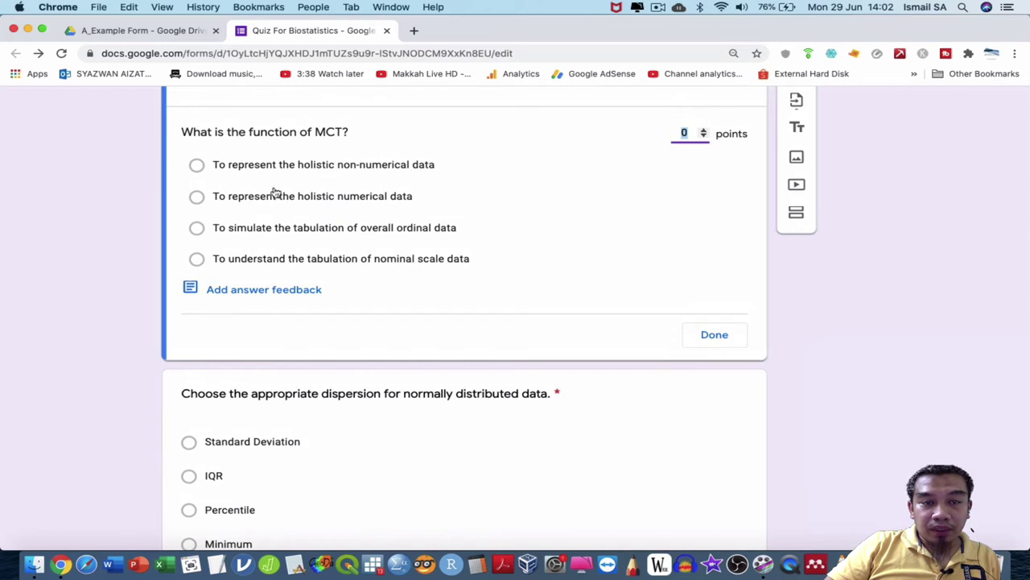
left_click(197, 198)
left_click(683, 133)
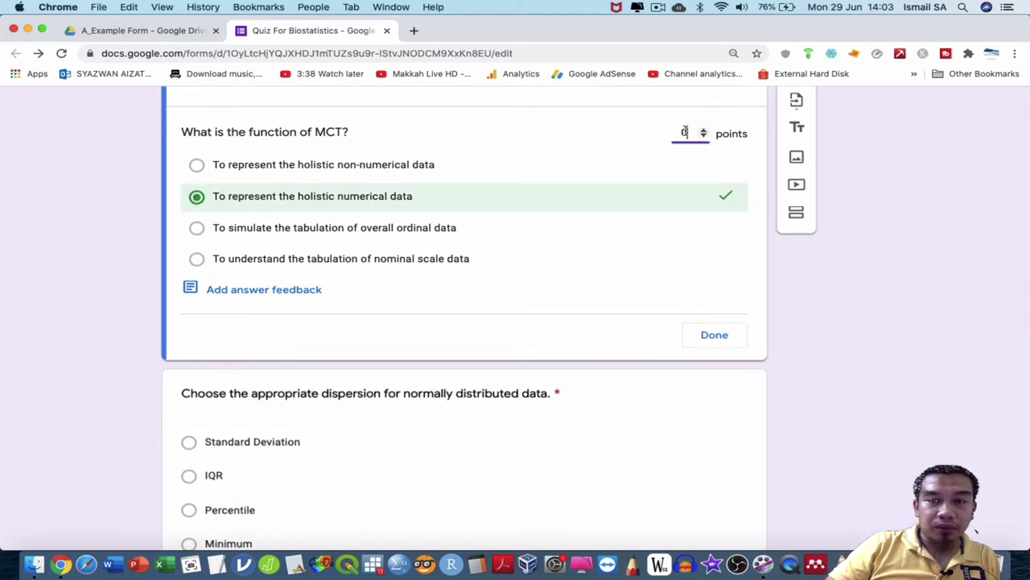
left_click(714, 335)
scroll(499, 379, "down", 2)
Set Standard Deviation as the 1-point answer for the normally distributed dispersion question.
left_click(427, 393)
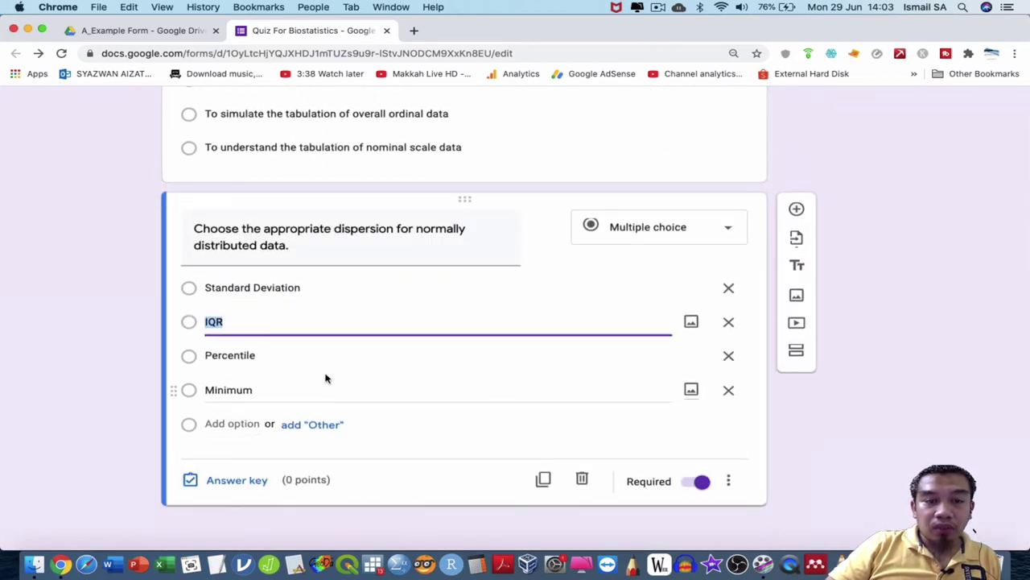
left_click(192, 295)
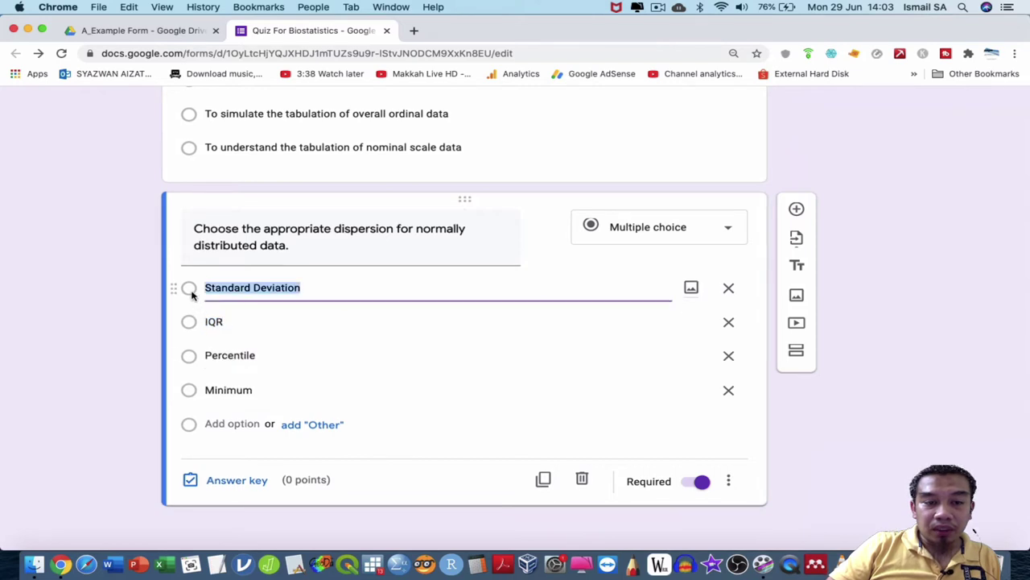
left_click(226, 479)
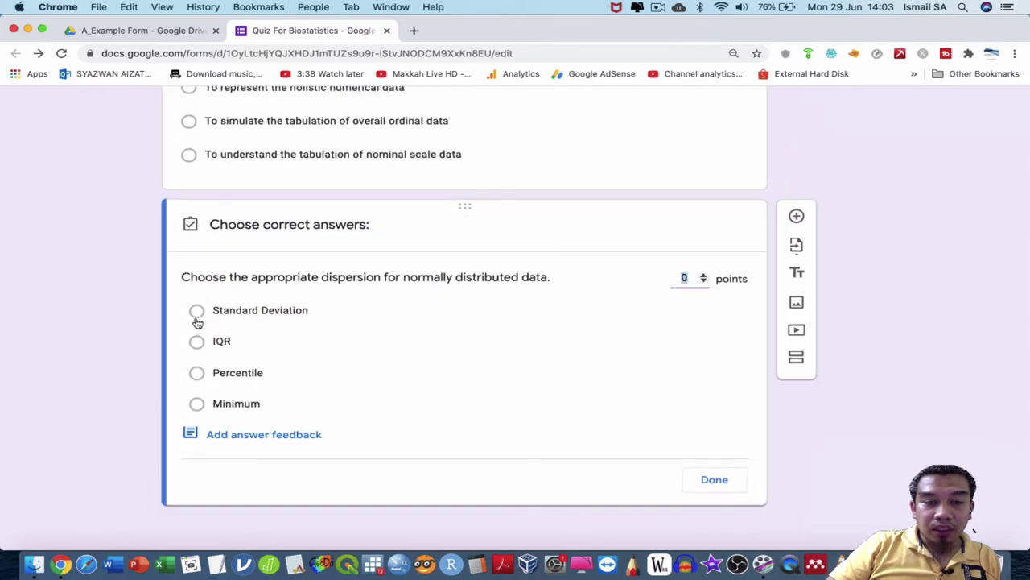
left_click(198, 314)
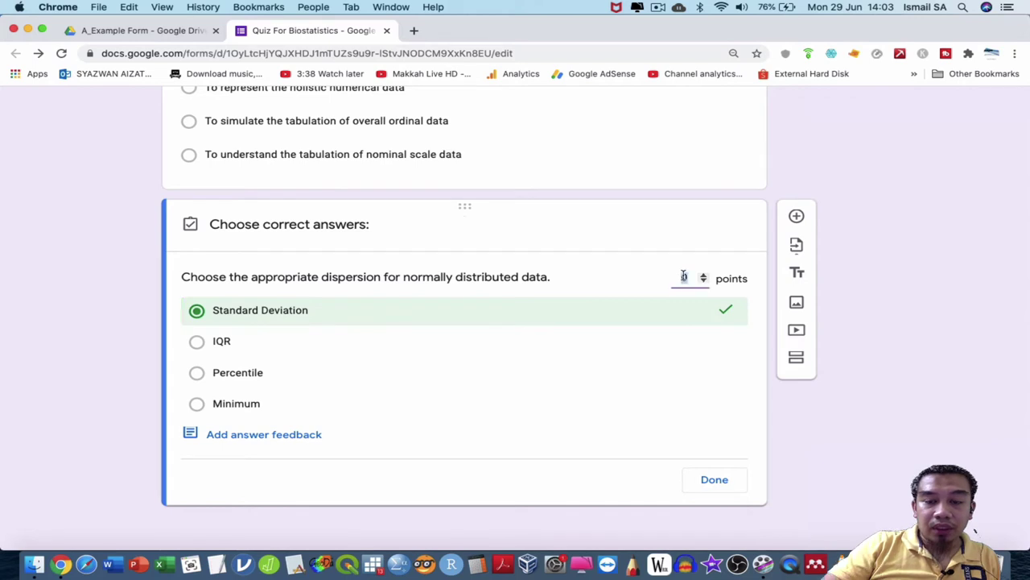
left_click(730, 482)
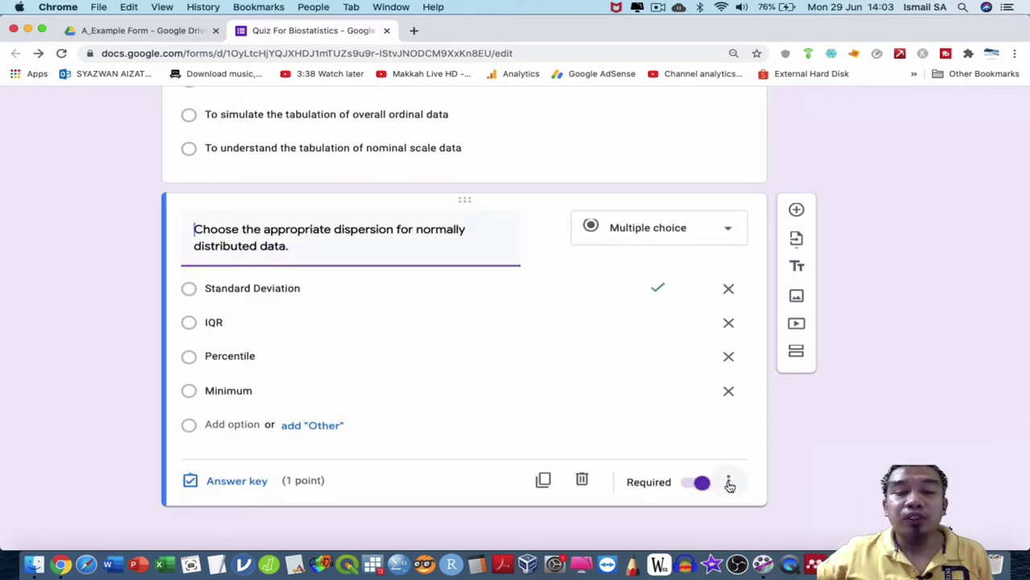
scroll(848, 423, "up", 15)
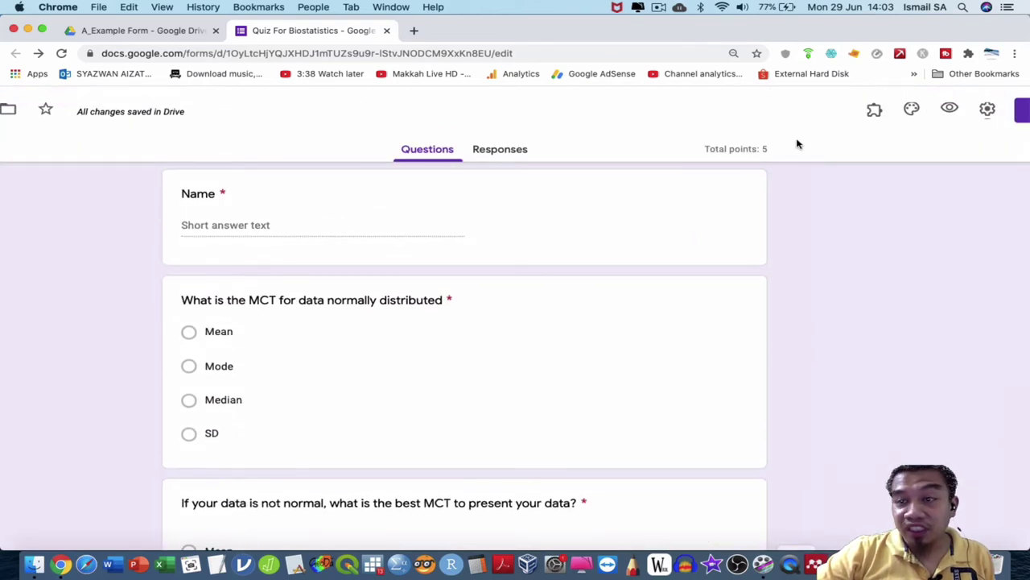
Enable shuffled question order and a progress bar in the form's presentation settings.
left_click(987, 118)
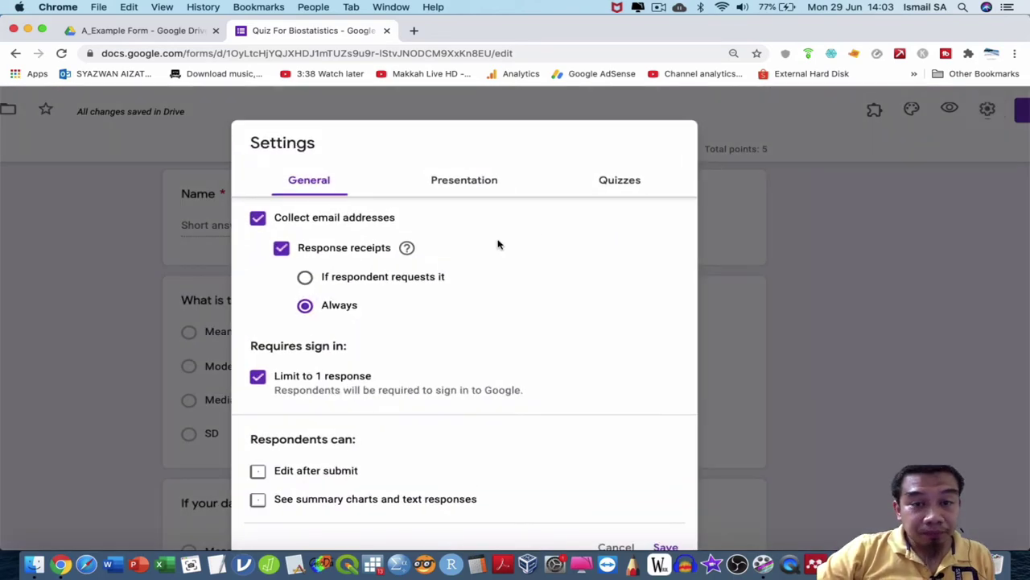
scroll(497, 241, "down", 3)
scroll(497, 245, "up", 3)
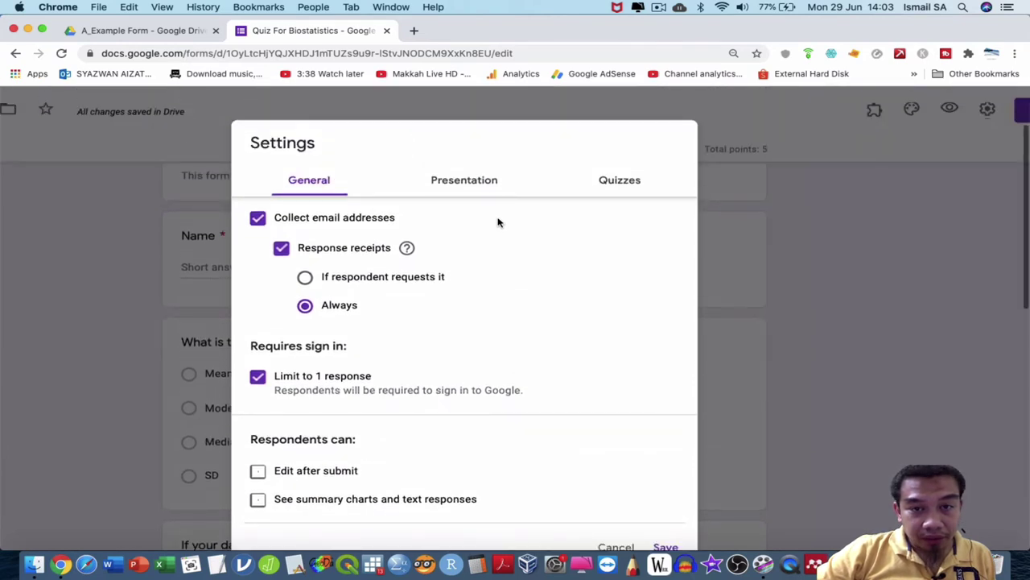
left_click(490, 183)
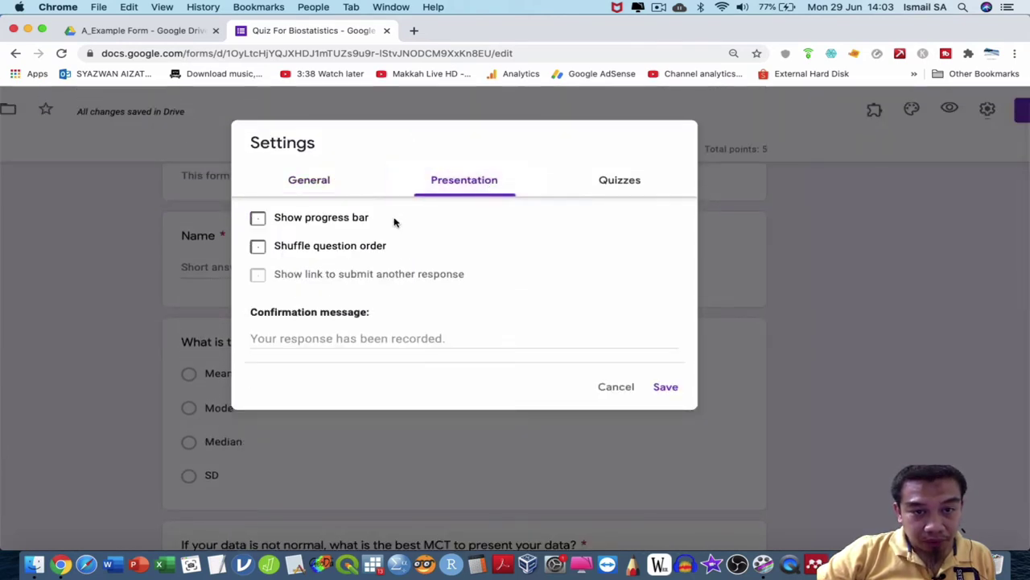
left_click(360, 246)
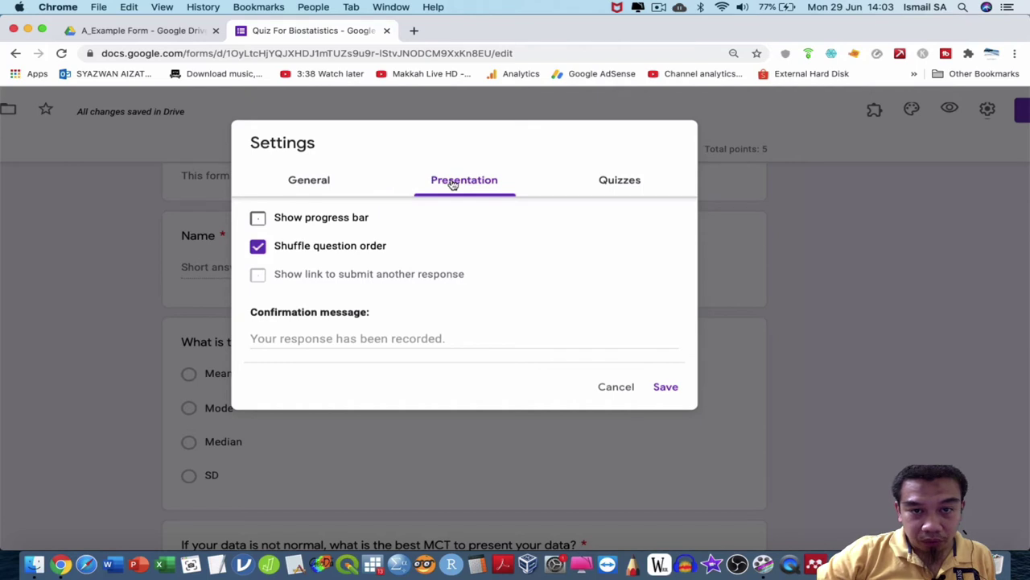
scroll(453, 184, "up", 2)
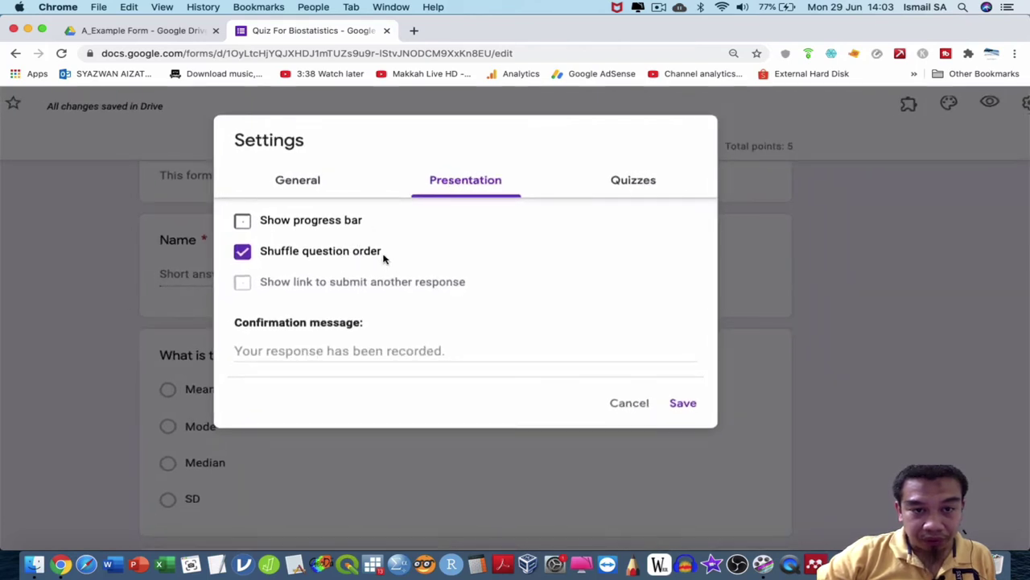
left_click(313, 227)
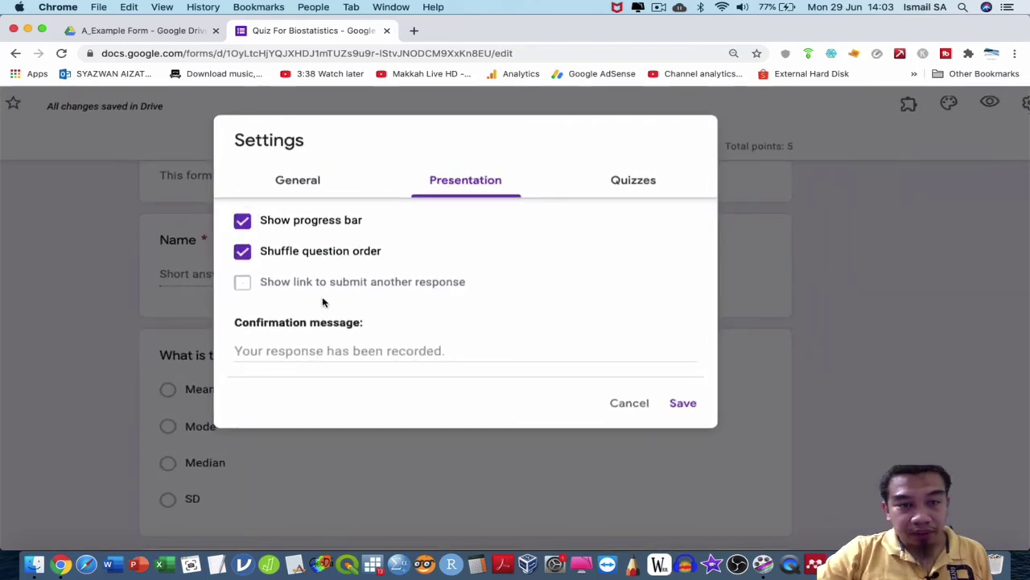
Set the confirmation message to 'Thanks for your cooperation. Please study more.' and save.
left_click(380, 351)
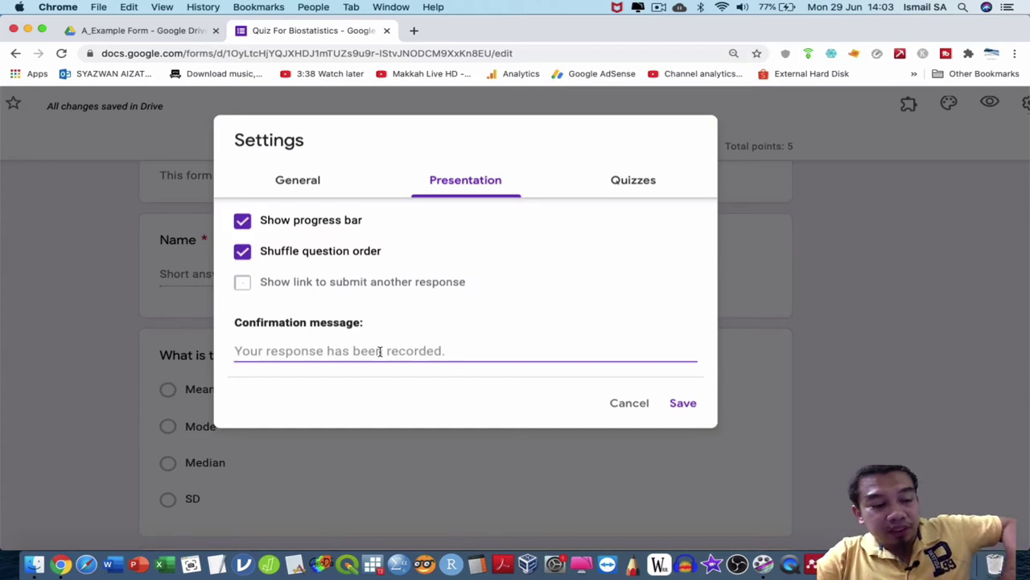
type("T")
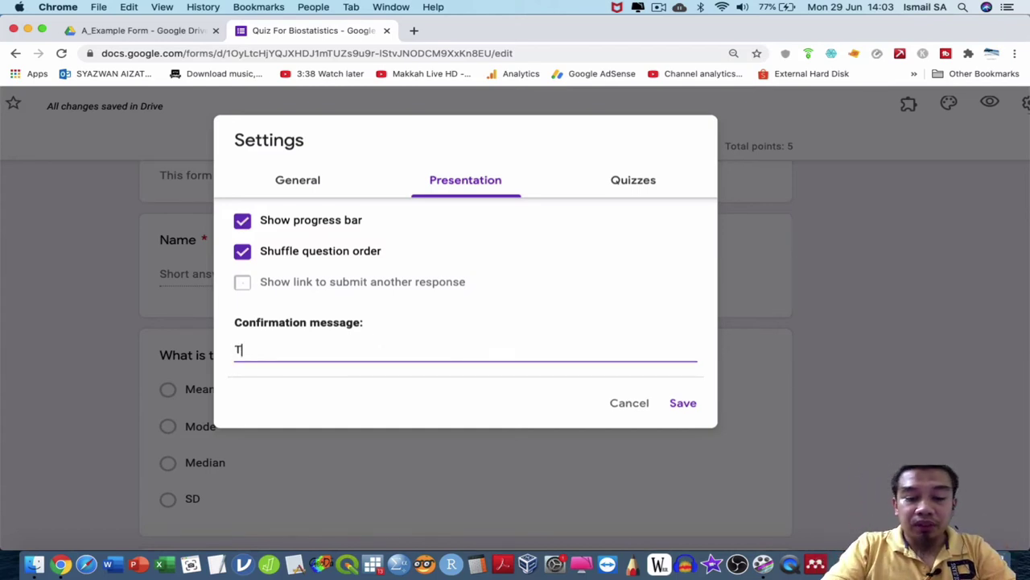
type("hanks for your c")
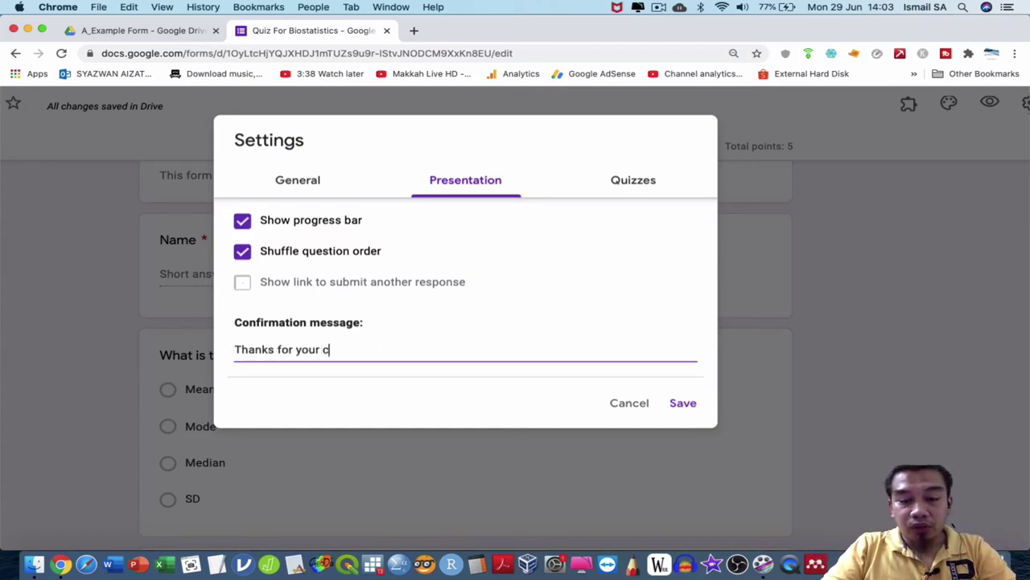
type("ooperation. ")
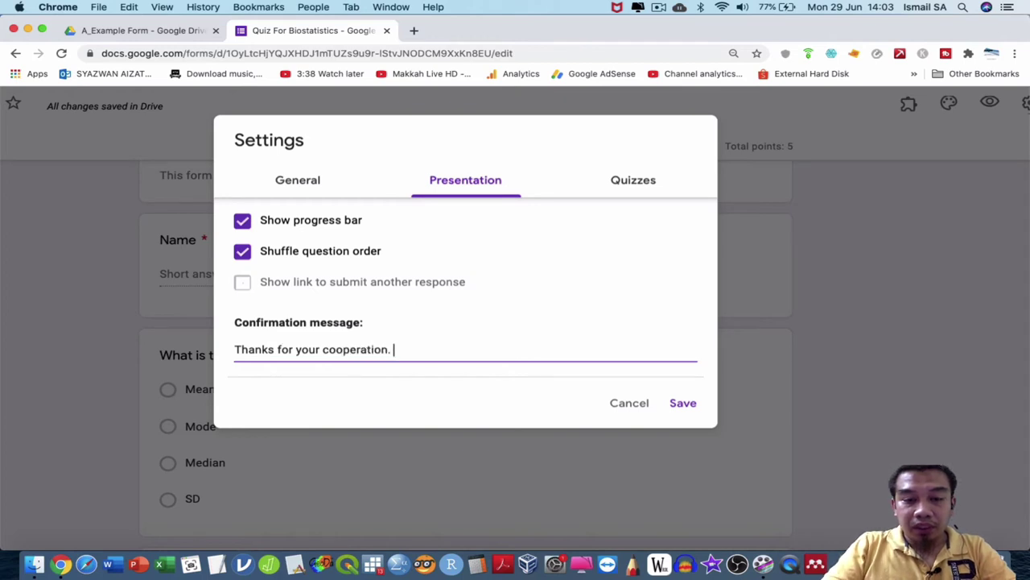
type("Please study more.")
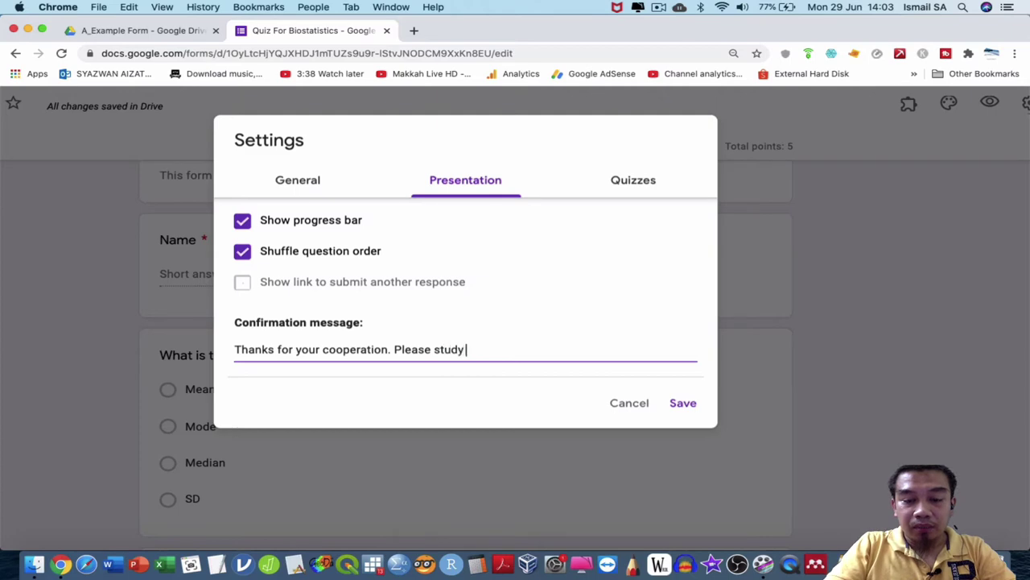
left_click(687, 406)
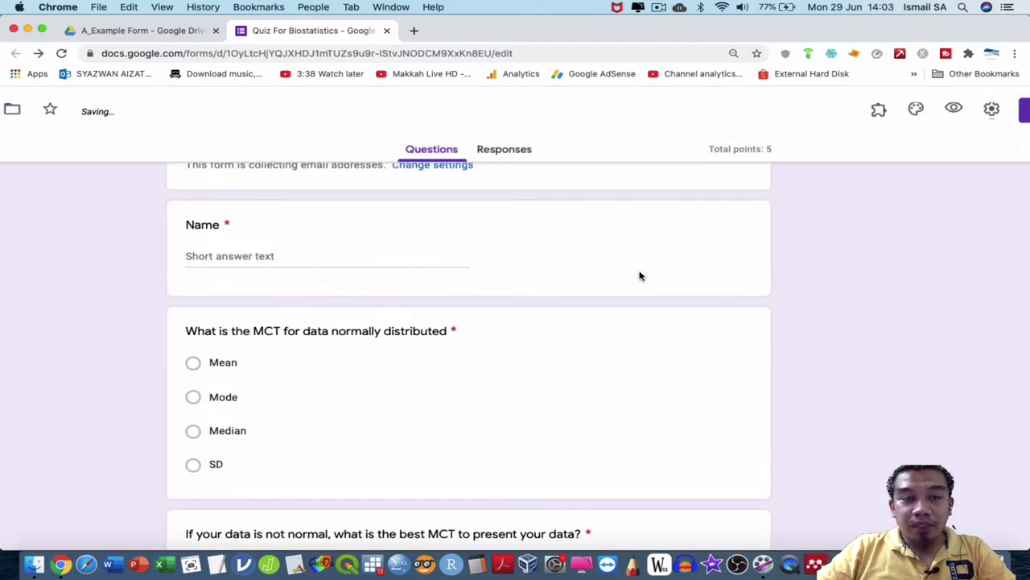
Copy the live quiz link from the preview's address bar, then close the preview.
scroll(639, 271, "up", 3)
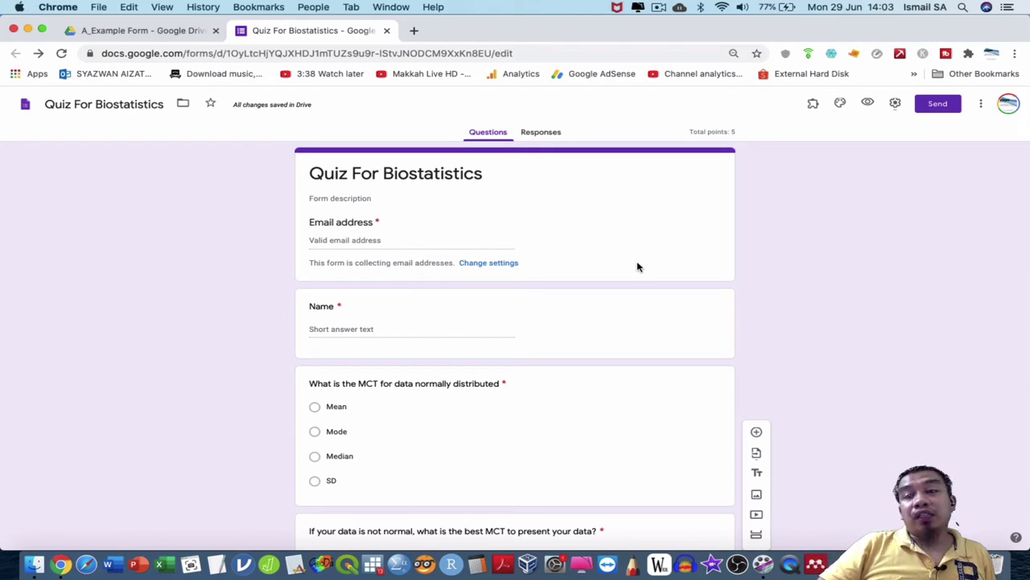
left_click(868, 106)
left_click(679, 50)
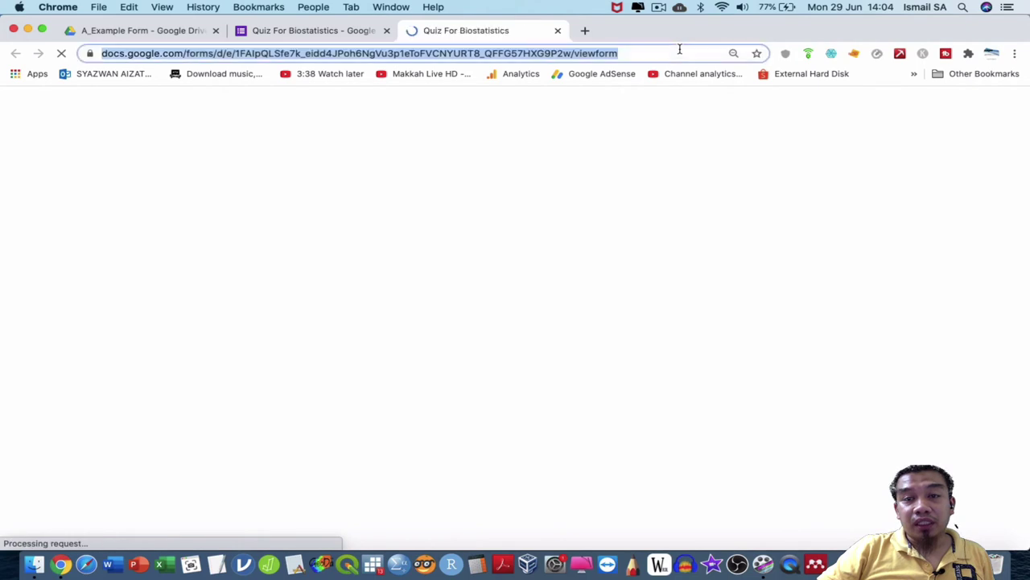
right_click(679, 49)
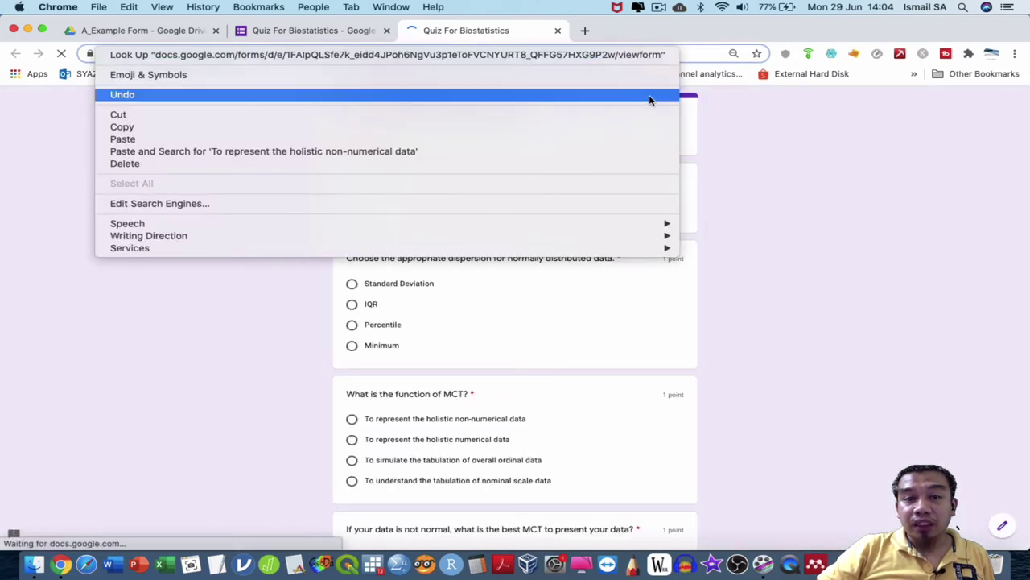
left_click(641, 126)
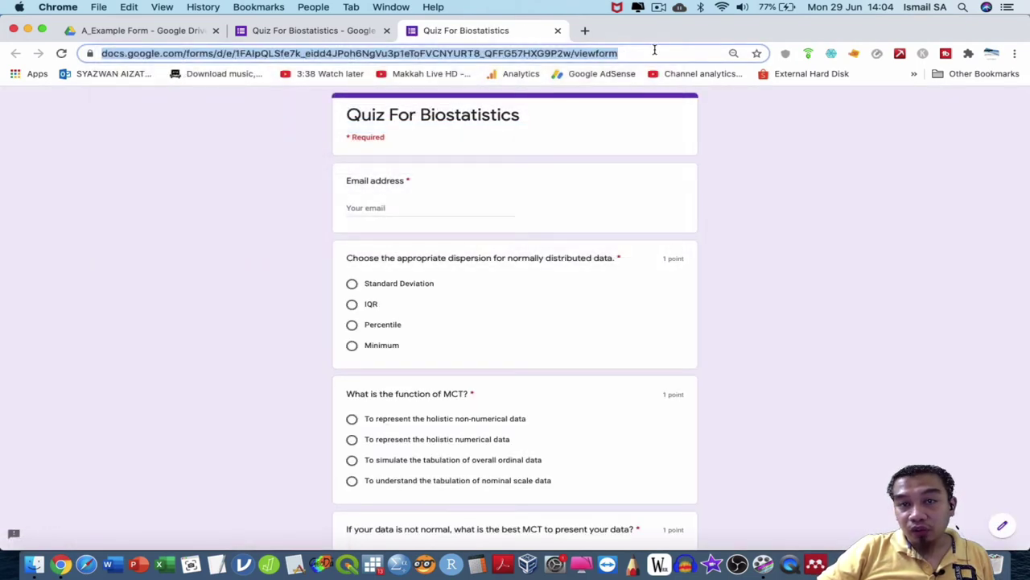
left_click(558, 31)
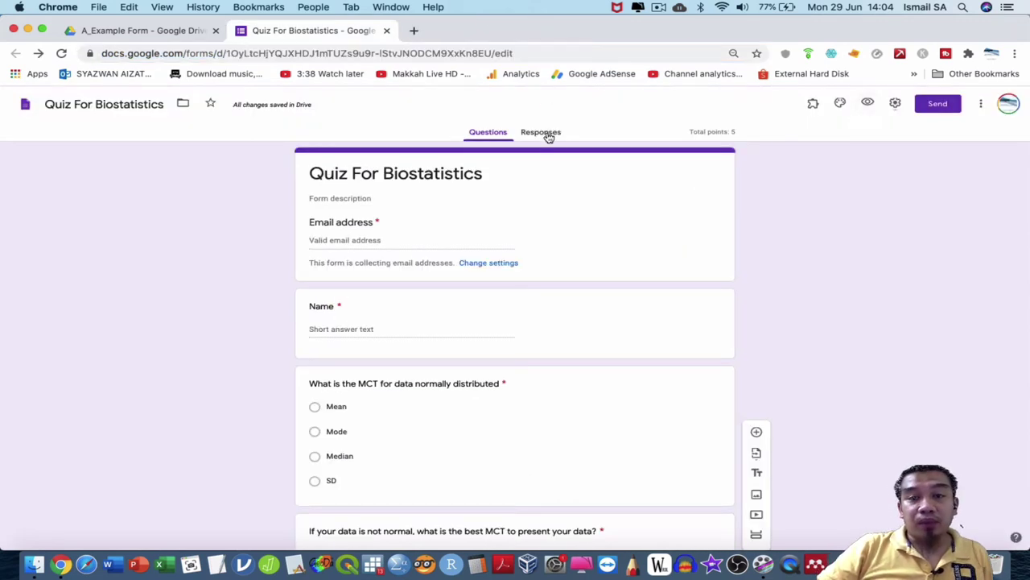
Link responses to a newly created 'Quiz For Biostatistics (Responses)' spreadsheet.
left_click(543, 134)
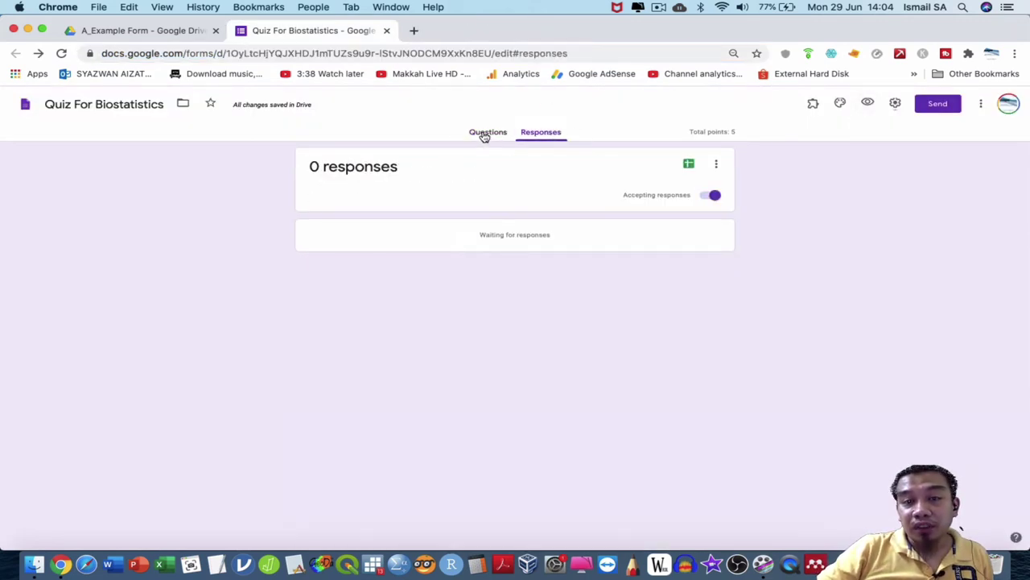
scroll(483, 137, "up", 5)
scroll(611, 191, "right", 3)
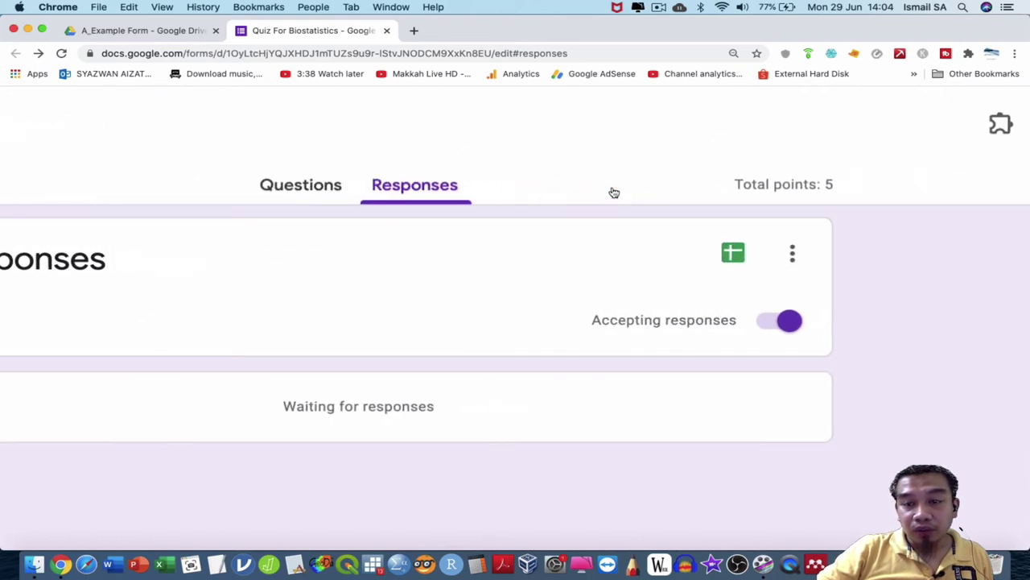
left_click(793, 253)
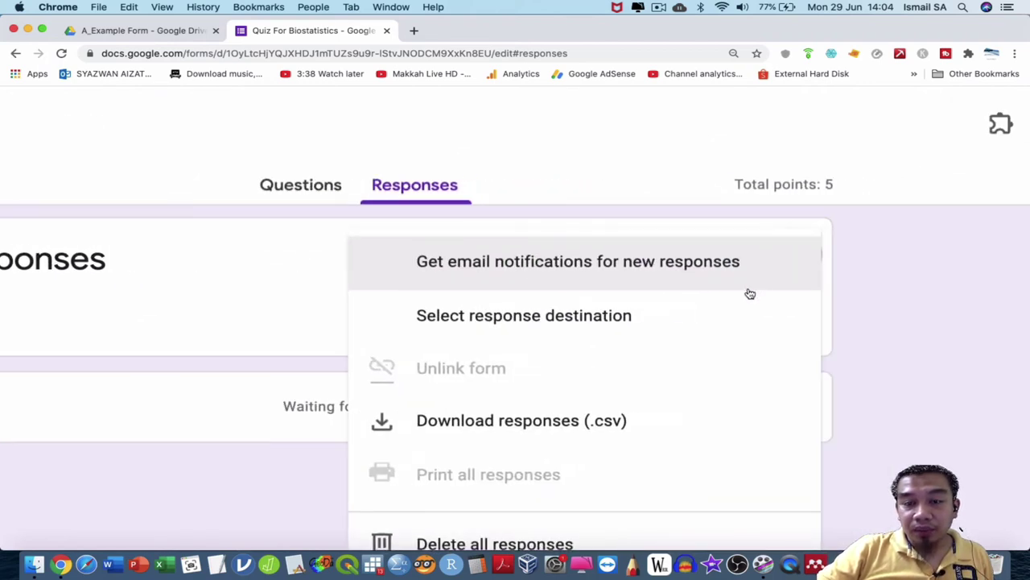
left_click(731, 312)
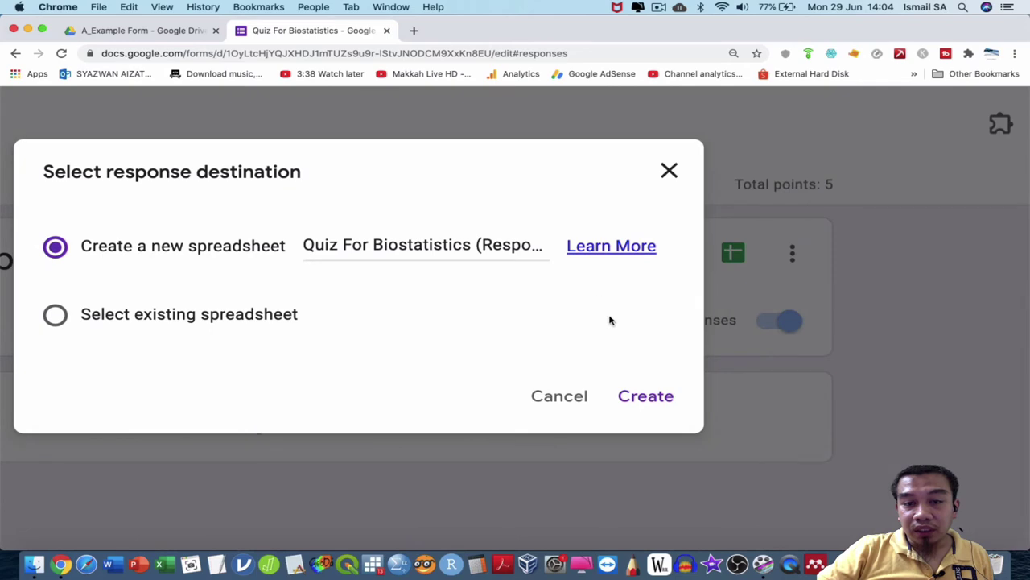
left_click(645, 396)
scroll(495, 315, "down", 5)
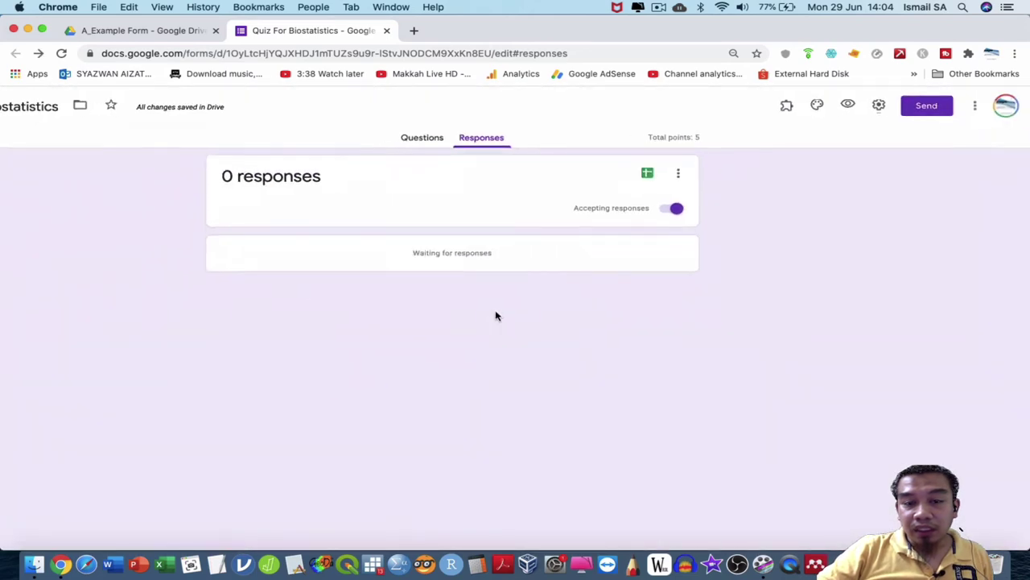
left_click(185, 32)
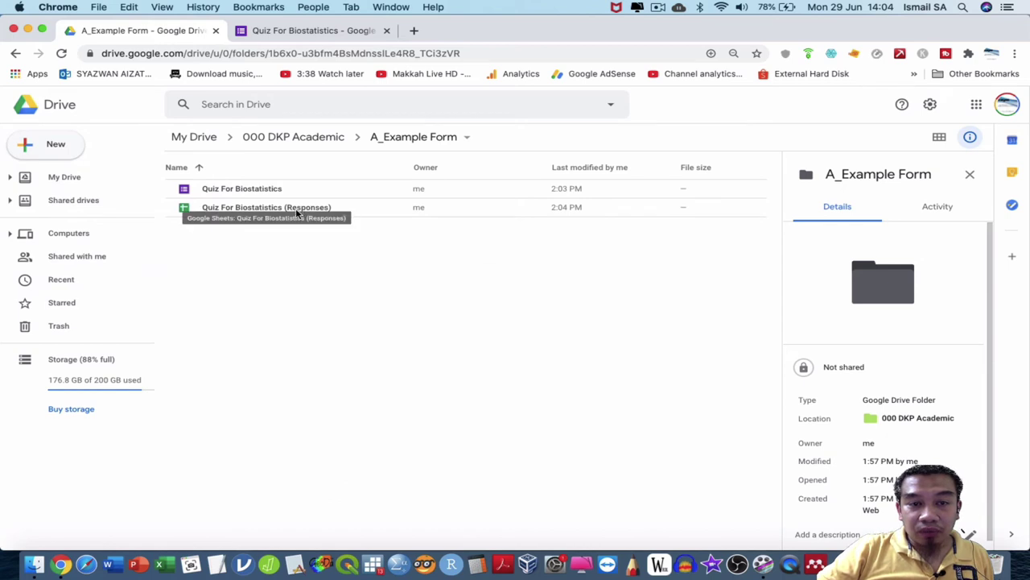
Open the Quiz For Biostatistics (Responses) spreadsheet from the A_Example Form folder.
scroll(297, 213, "up", 5)
double_click(281, 208)
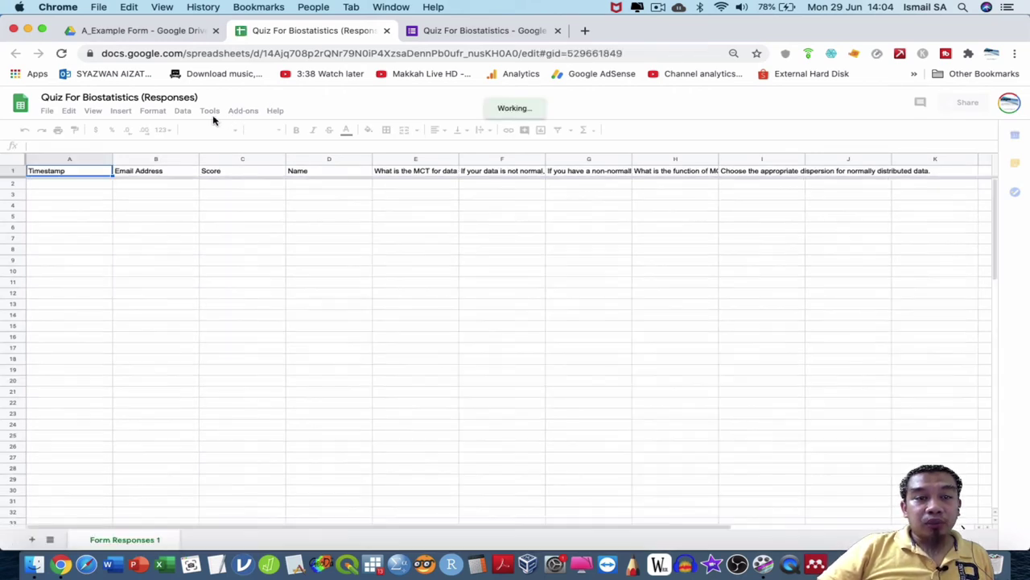
left_click(211, 112)
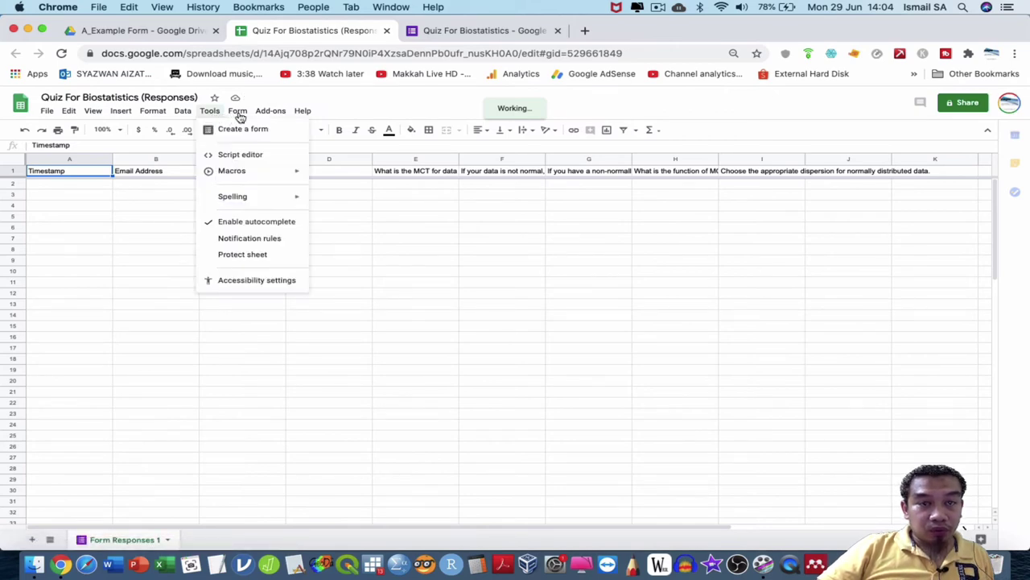
Copy the quiz's embed HTML code via Form > Embed form in a webpage.
left_click(241, 115)
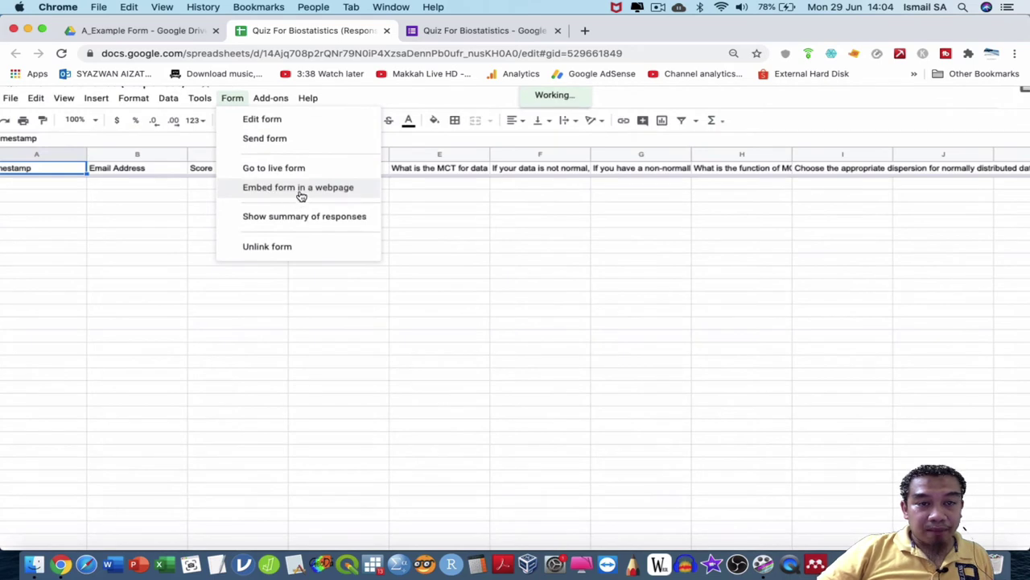
left_click(300, 189)
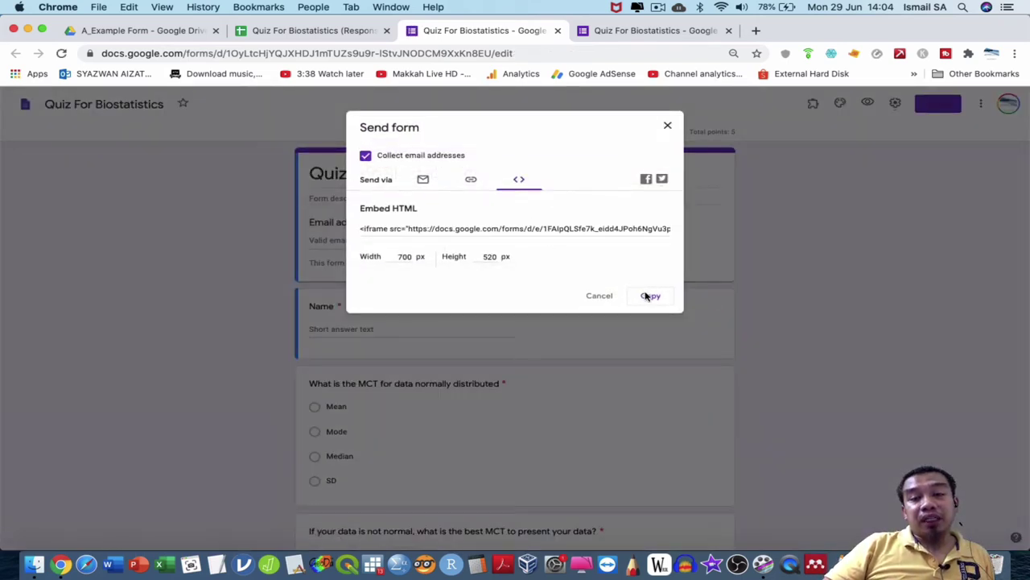
left_click(648, 295)
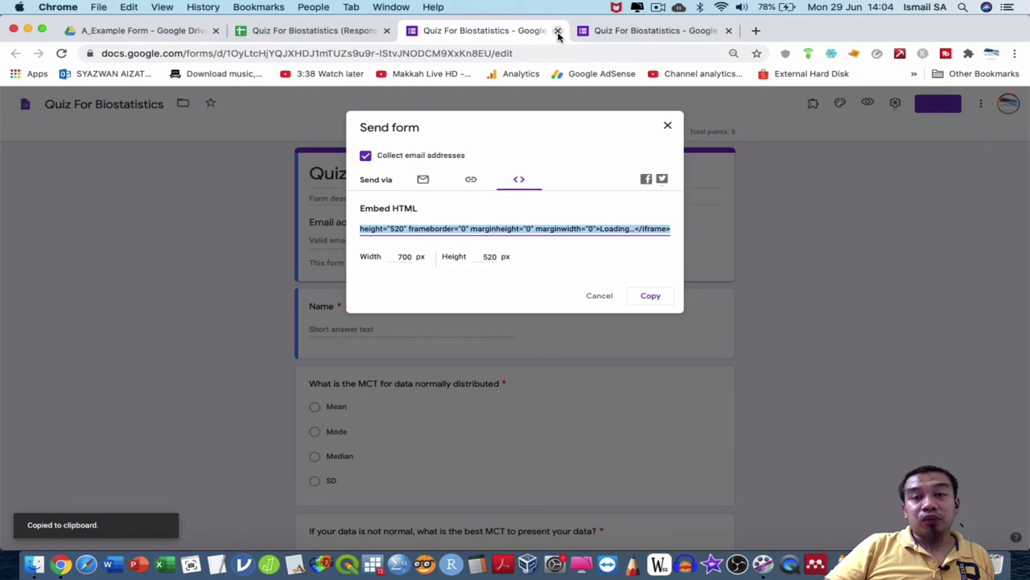
Close the form and responses spreadsheet tabs, returning to the Drive folder.
left_click(558, 31)
left_click(533, 32)
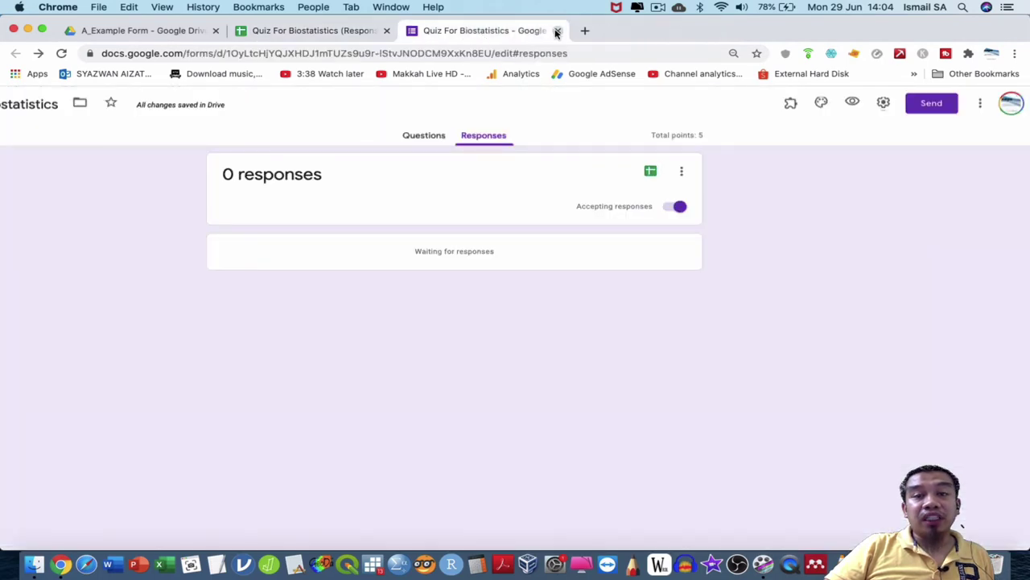
left_click(557, 31)
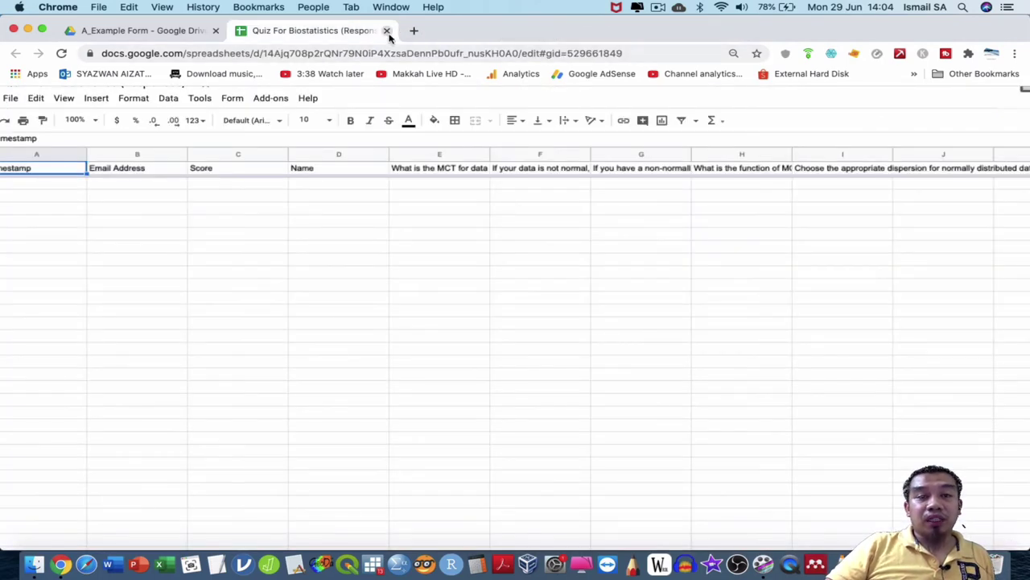
left_click(386, 31)
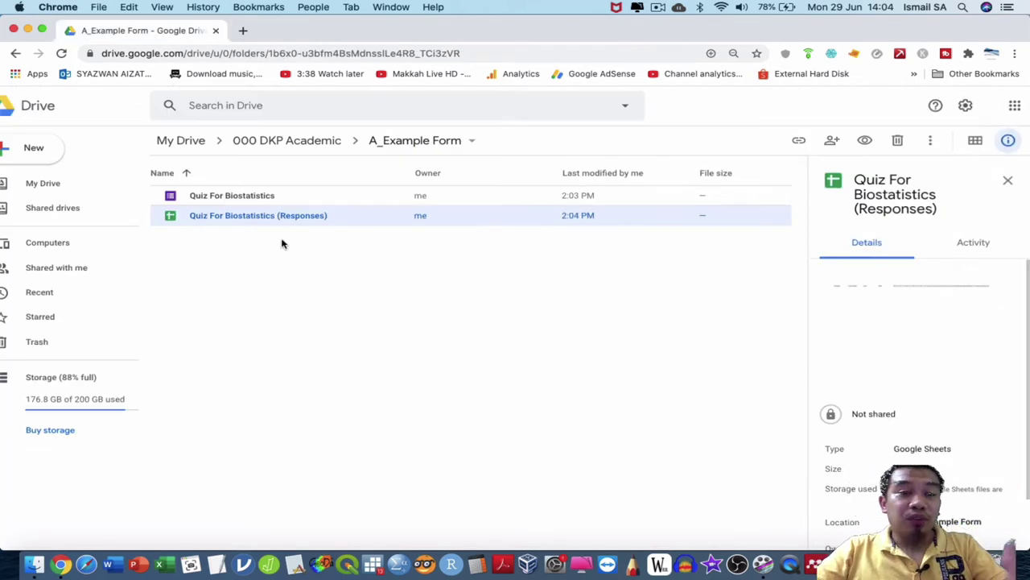
Go to the learn.myenvironmentalhealth.com site in a new tab.
left_click(244, 31)
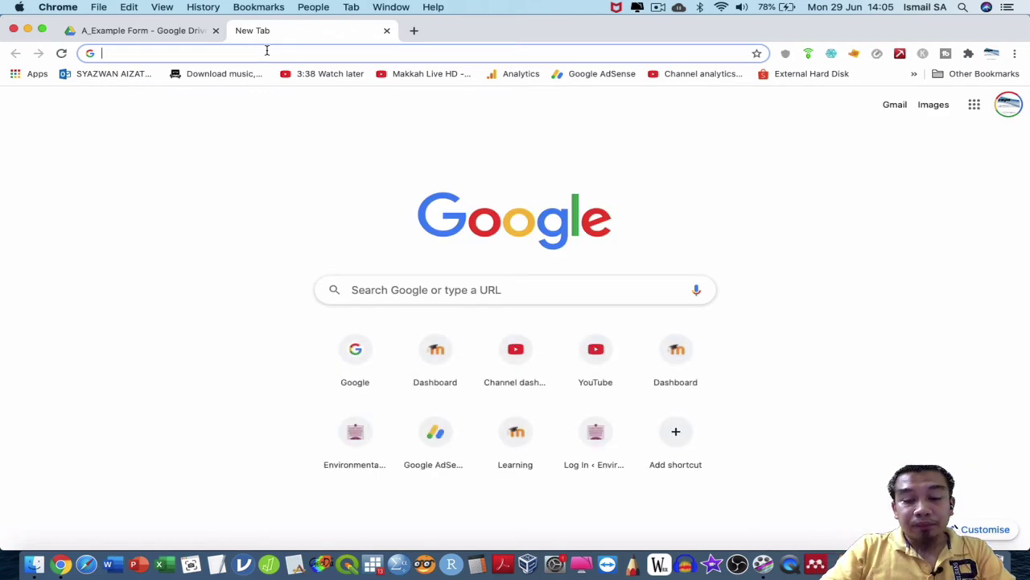
type("learn")
key("Return")
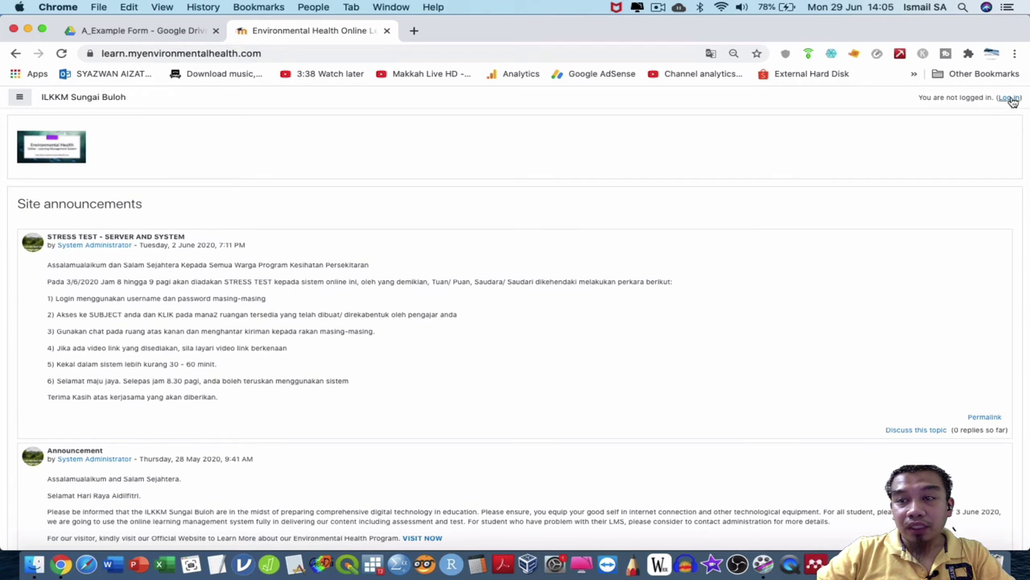
Log in with the saved account and open the EH Program (Pengajar Only) course page.
left_click(1011, 99)
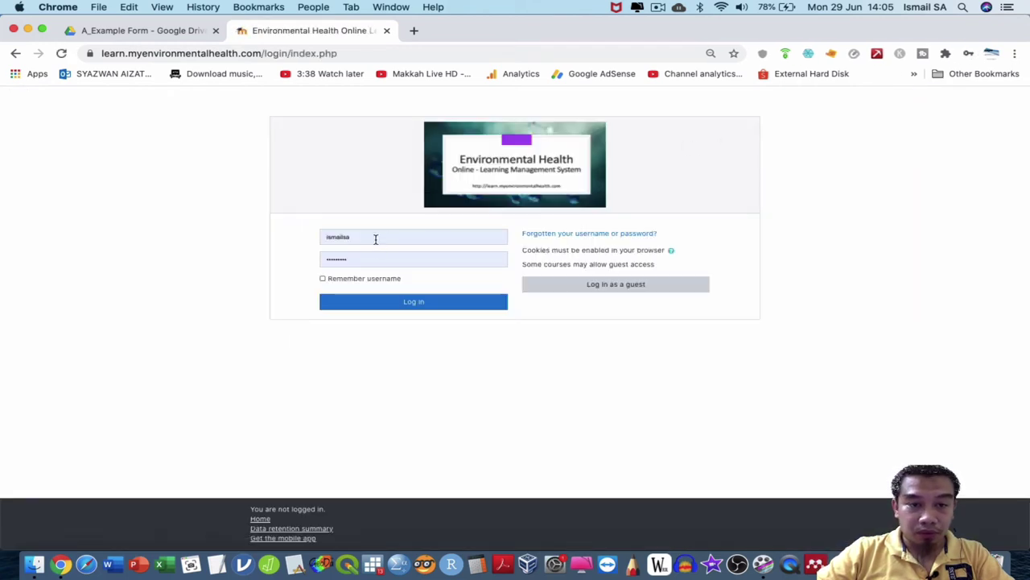
double_click(375, 238)
left_click(370, 267)
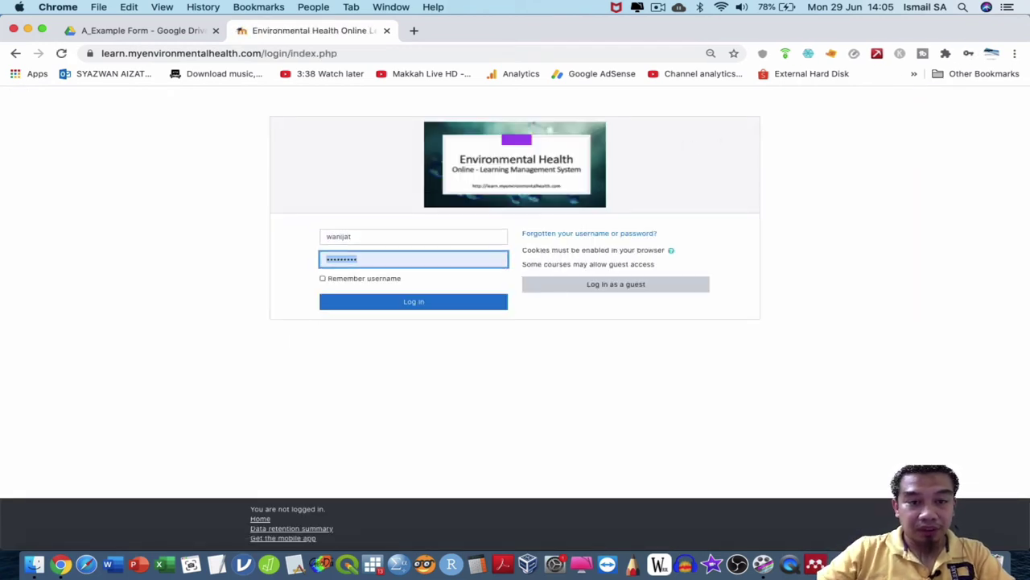
left_click(379, 304)
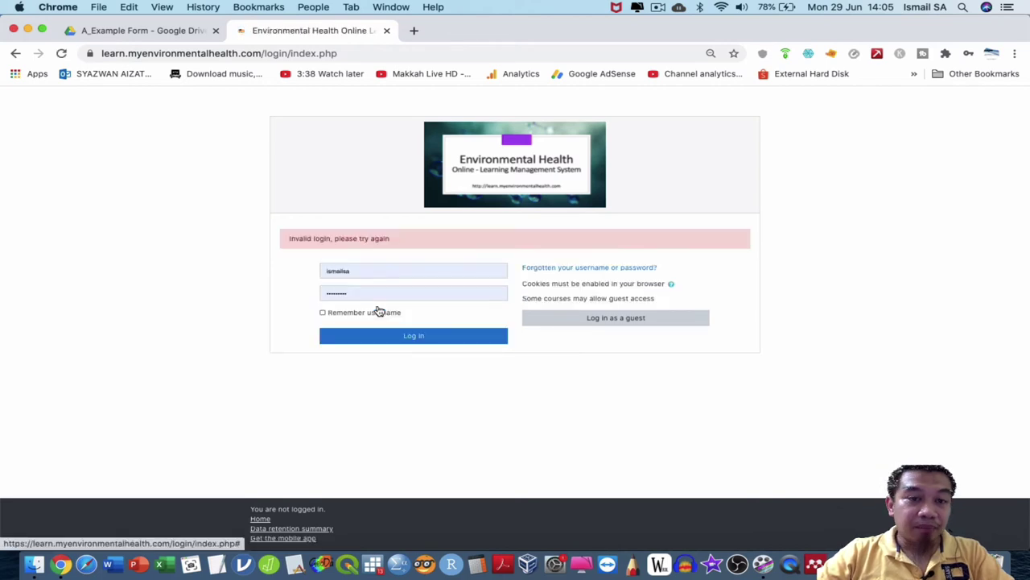
double_click(375, 272)
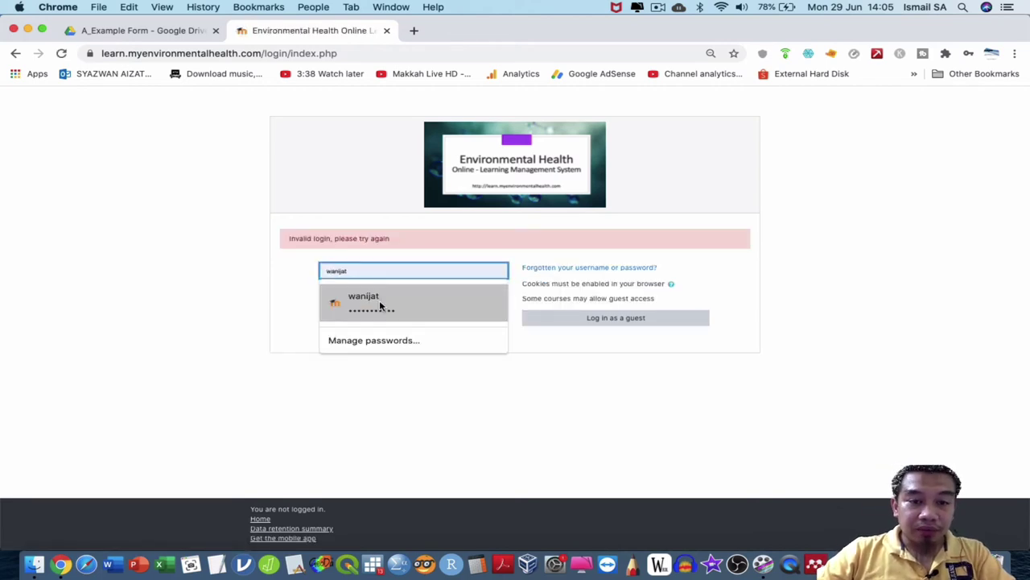
left_click(382, 304)
left_click(381, 337)
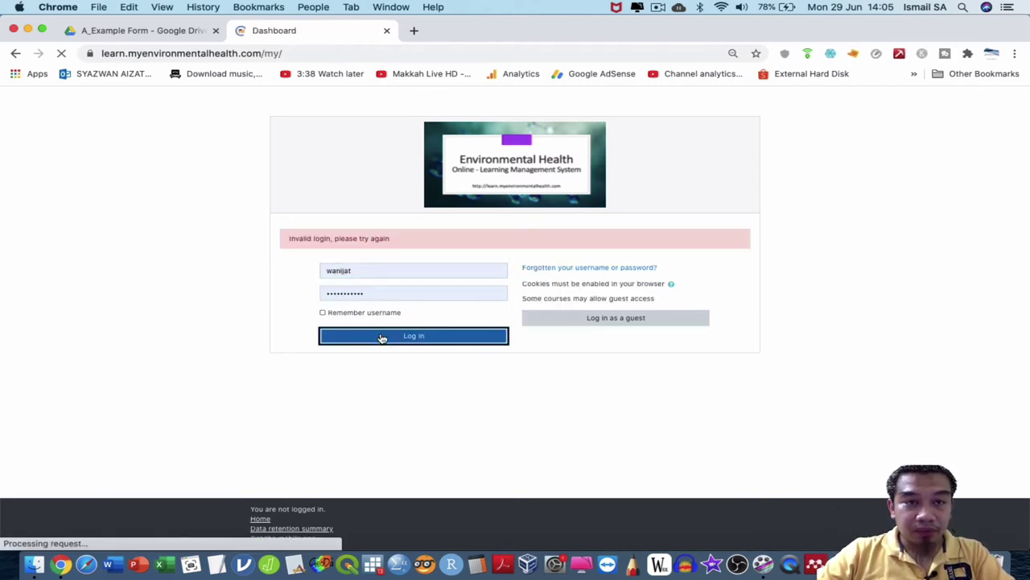
left_click(38, 271)
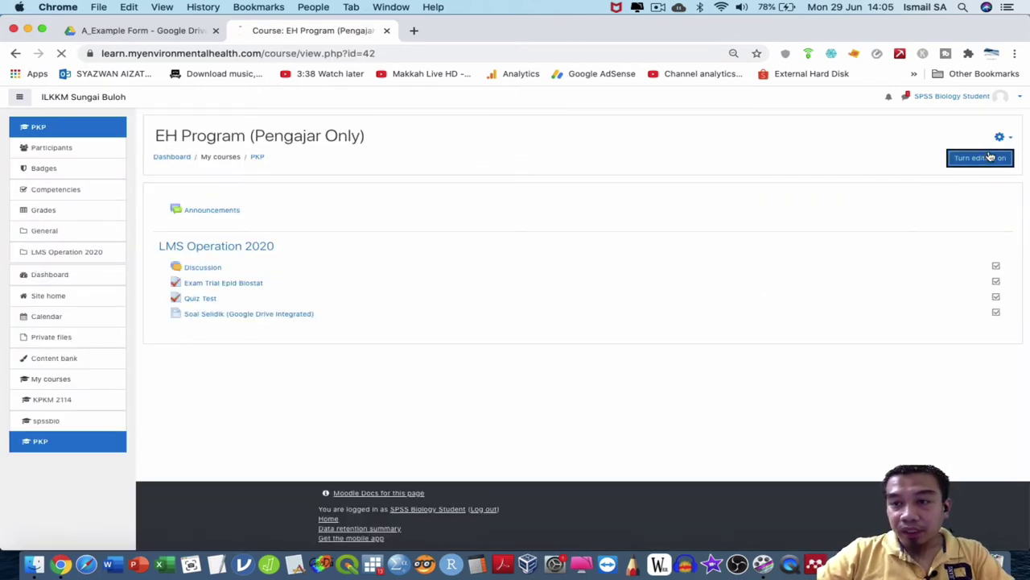
With editing on, add a new topic section and rename Topic 2 to 'Google Drive Quiz'.
left_click(990, 157)
left_click(994, 382)
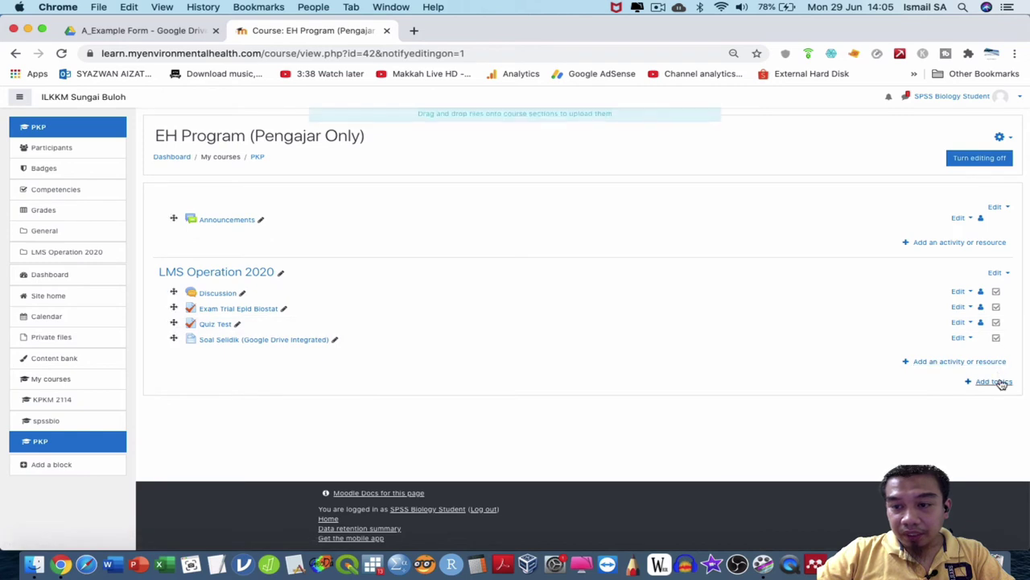
left_click(560, 167)
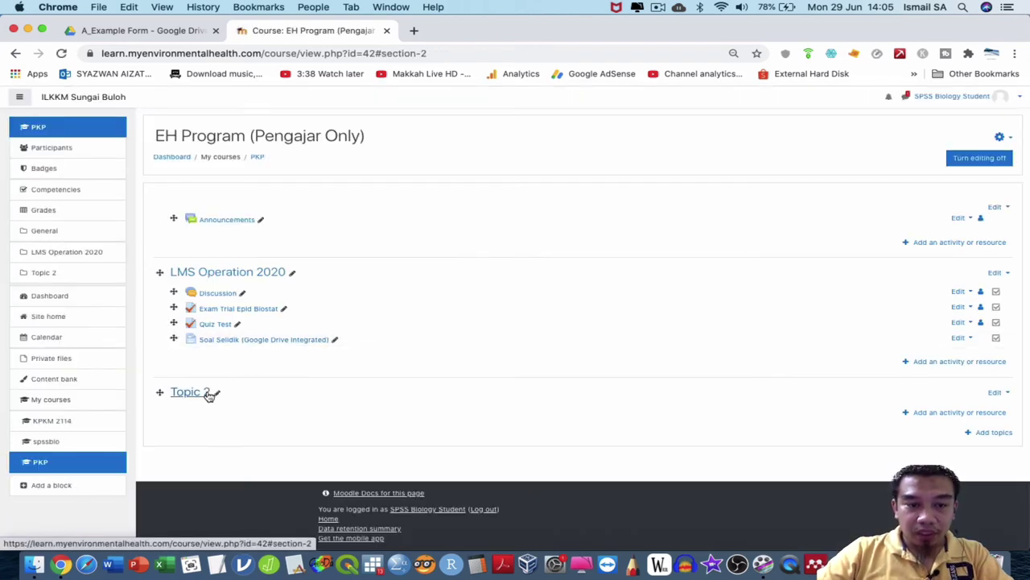
left_click(218, 394)
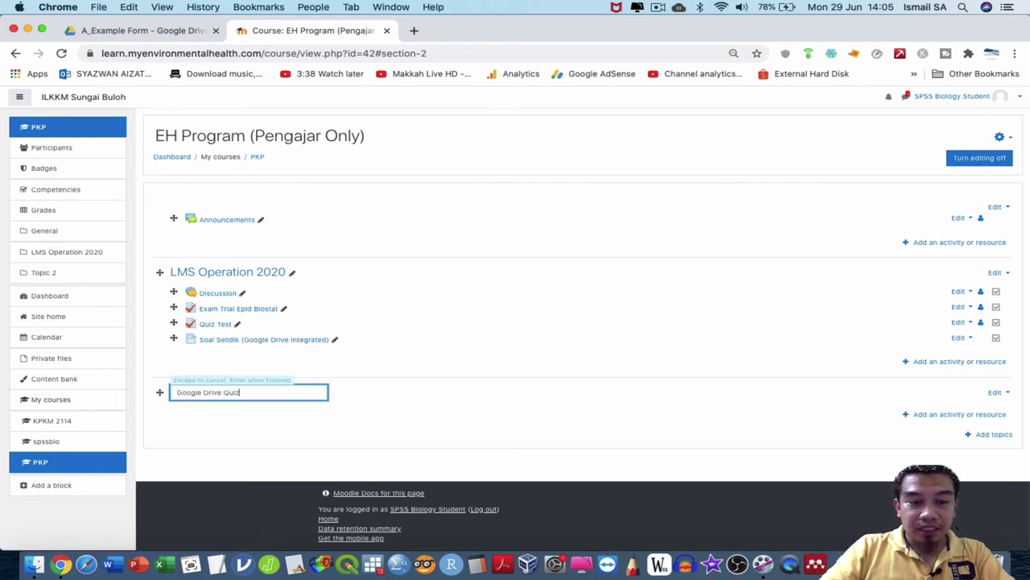
key("Return")
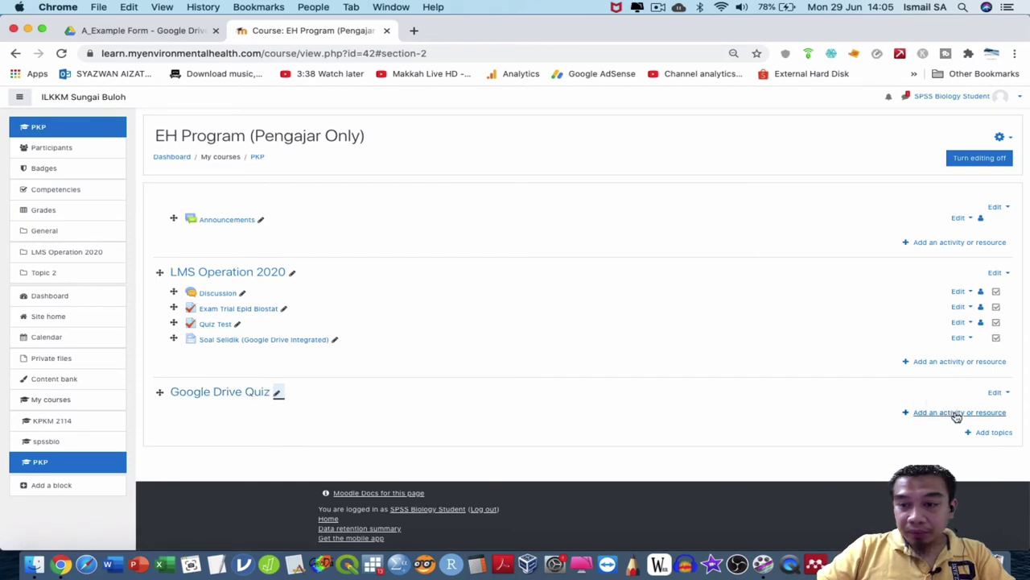
Choose a Page resource to add to the Google Drive Quiz section.
left_click(957, 414)
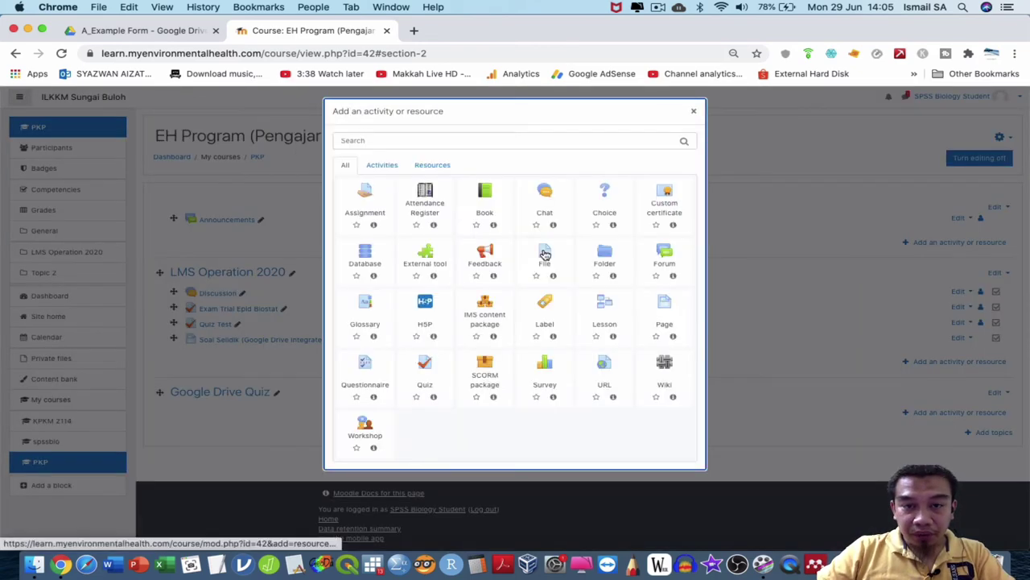
scroll(545, 255, "up", 5)
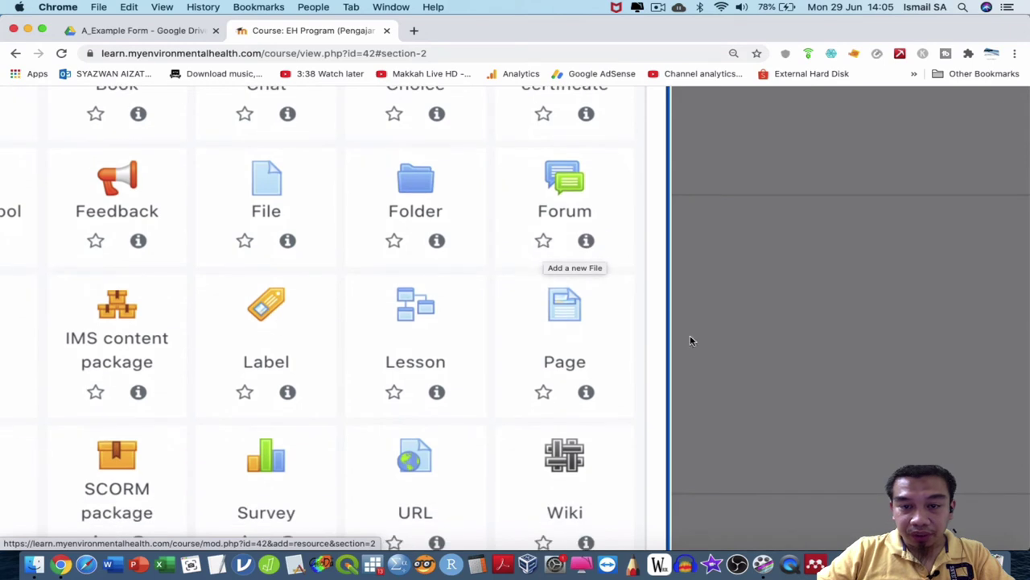
left_click(577, 315)
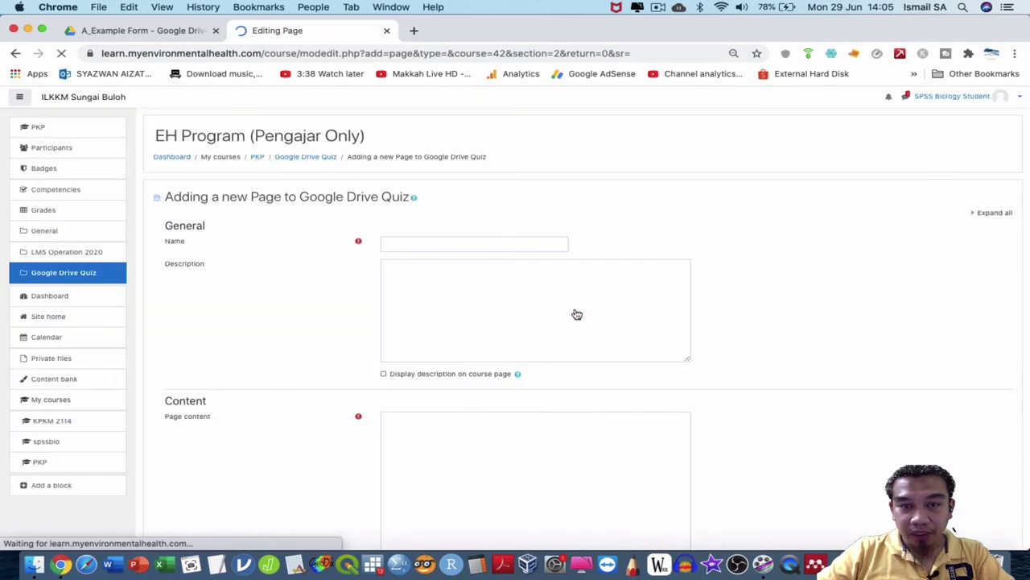
Name the new page 'Quiz MCT'.
left_click(519, 245)
type("Q")
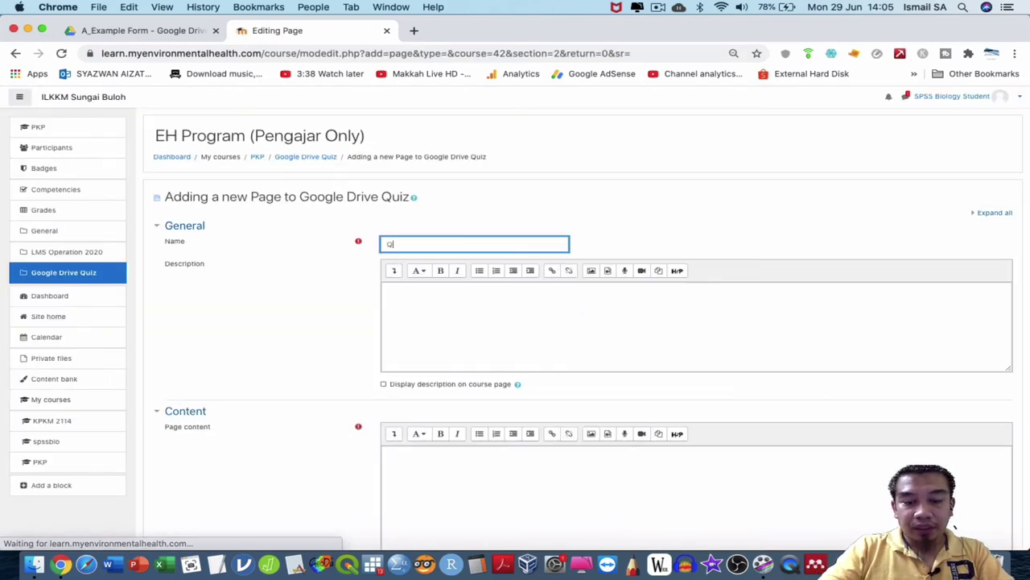
type("uiz MCT")
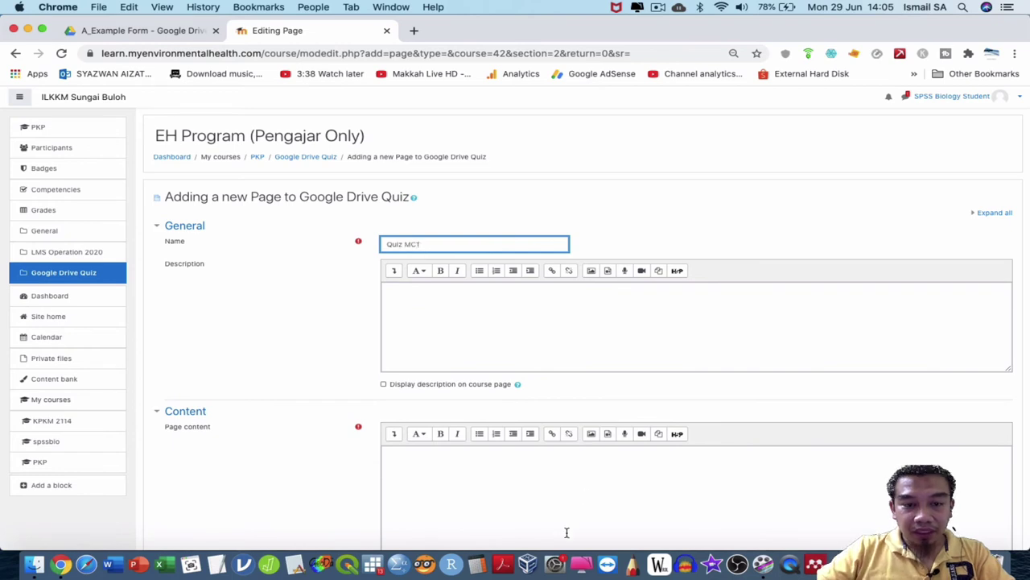
scroll(567, 532, "down", 5)
Paste the Google Form's iframe embed code into the page content in HTML source view.
left_click(526, 256)
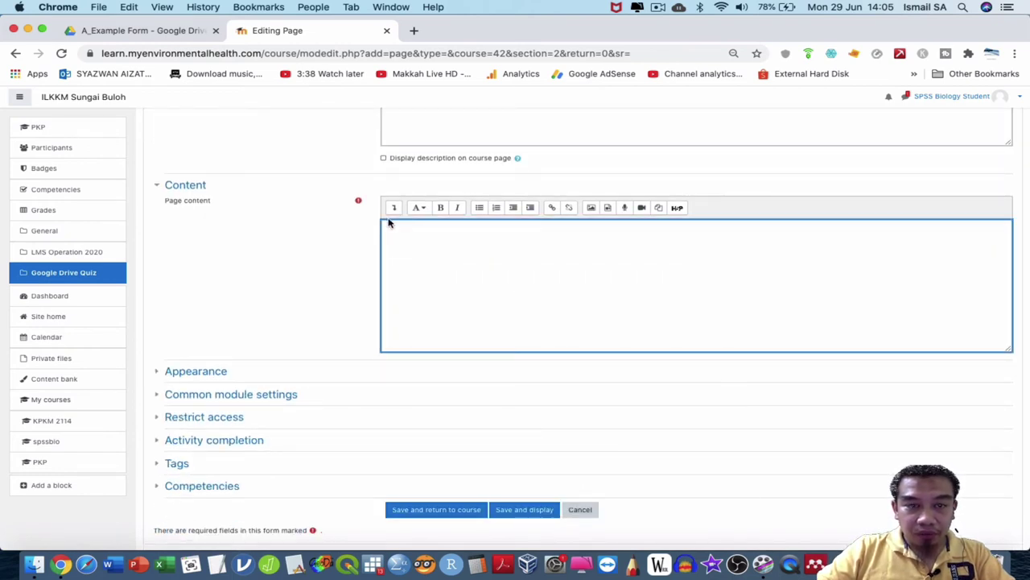
scroll(388, 223, "up", 10)
left_click(403, 183)
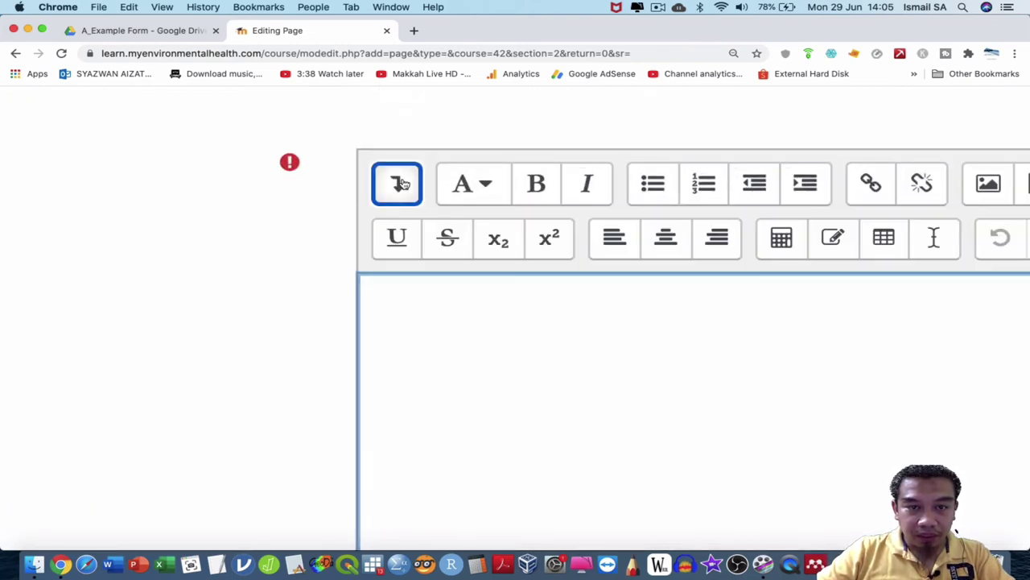
scroll(446, 285, "right", 8)
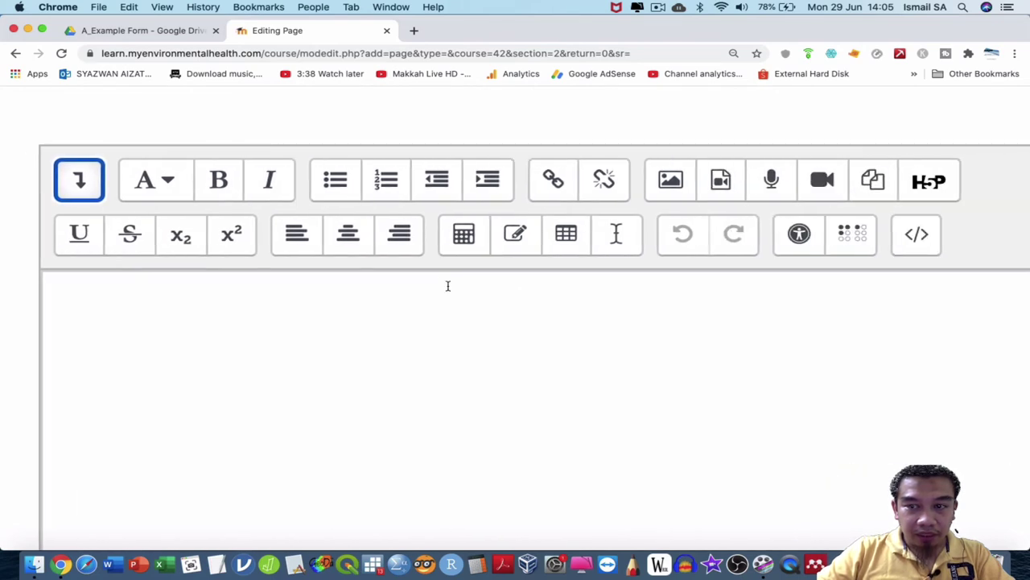
scroll(448, 285, "down", 1)
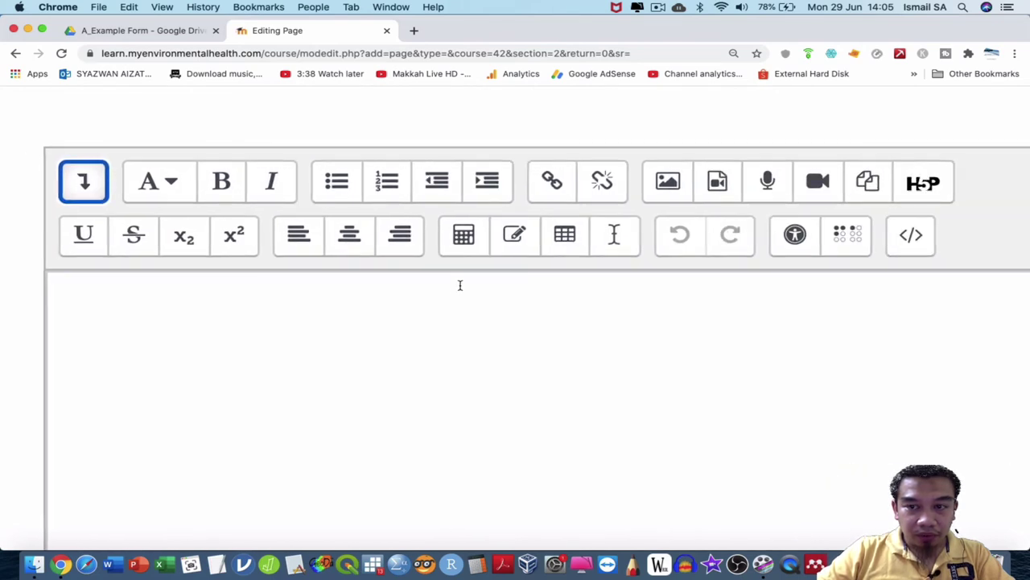
left_click(901, 243)
key("super+v")
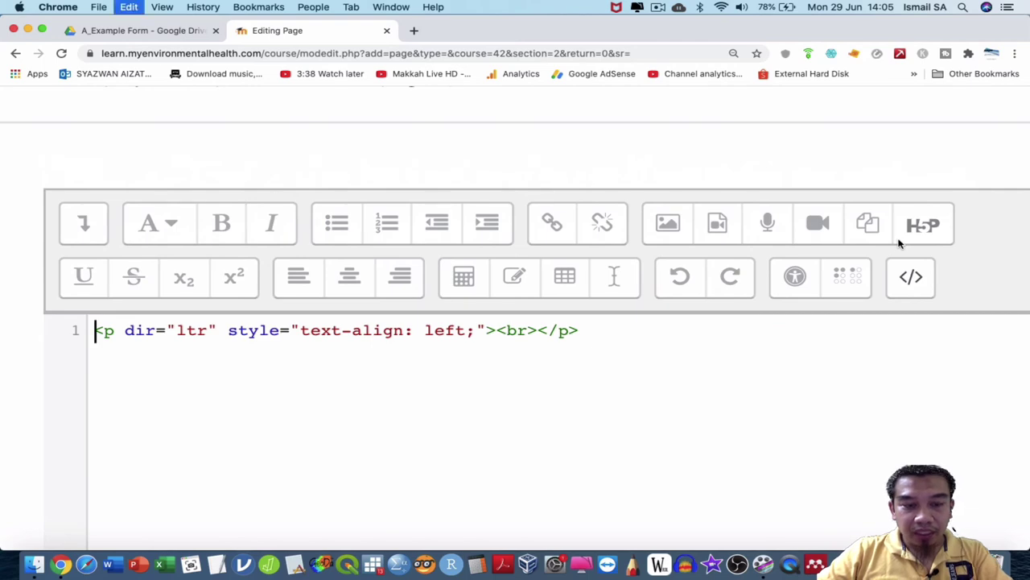
scroll(680, 427, "down", 3)
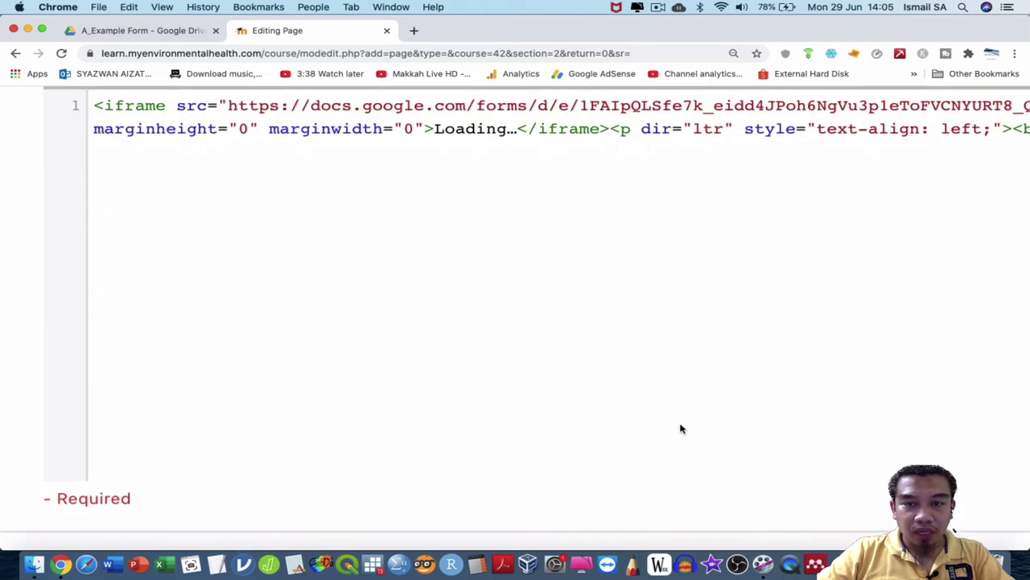
scroll(680, 427, "down", 5)
scroll(582, 394, "right", 5)
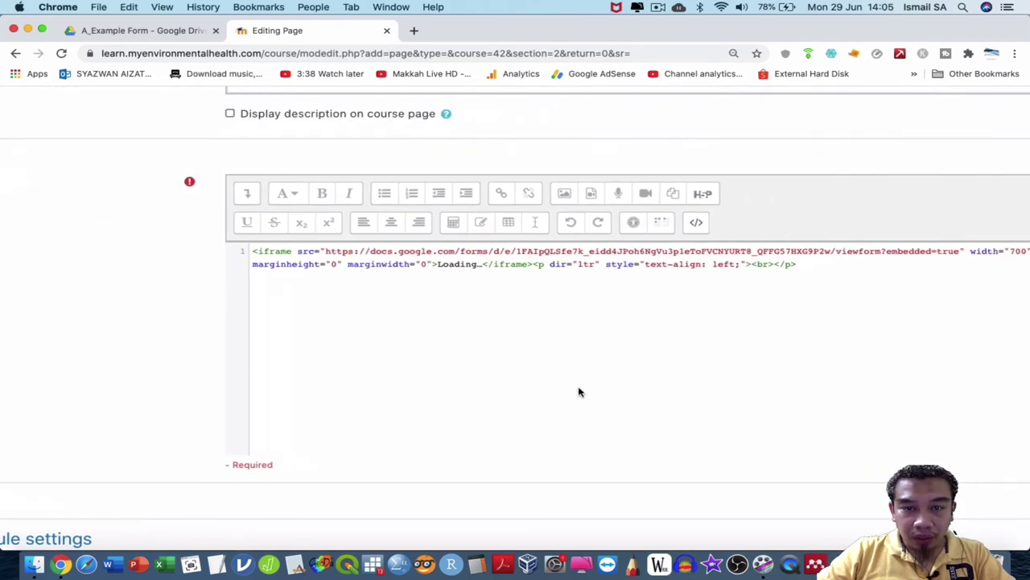
scroll(572, 374, "left", 1)
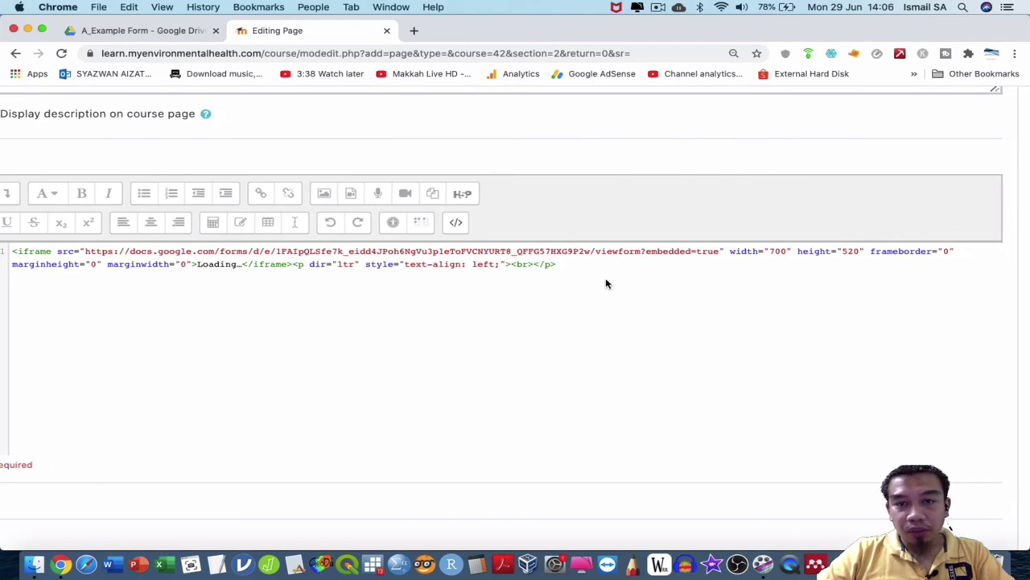
left_click(134, 32)
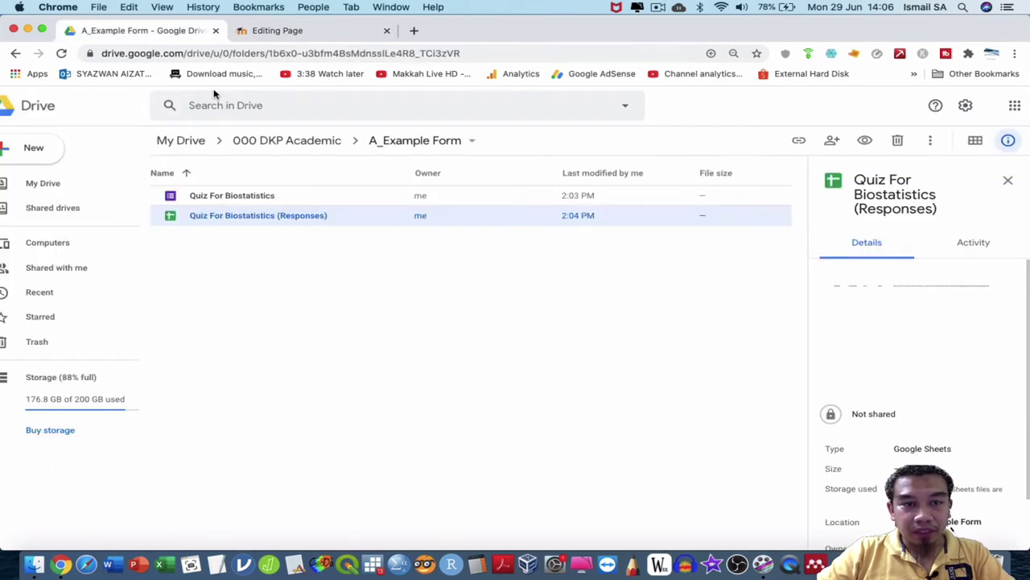
Open the empty Quiz For Biostatistics (Responses) sheet, check its Form menu, then return to Moodle's editor.
double_click(251, 217)
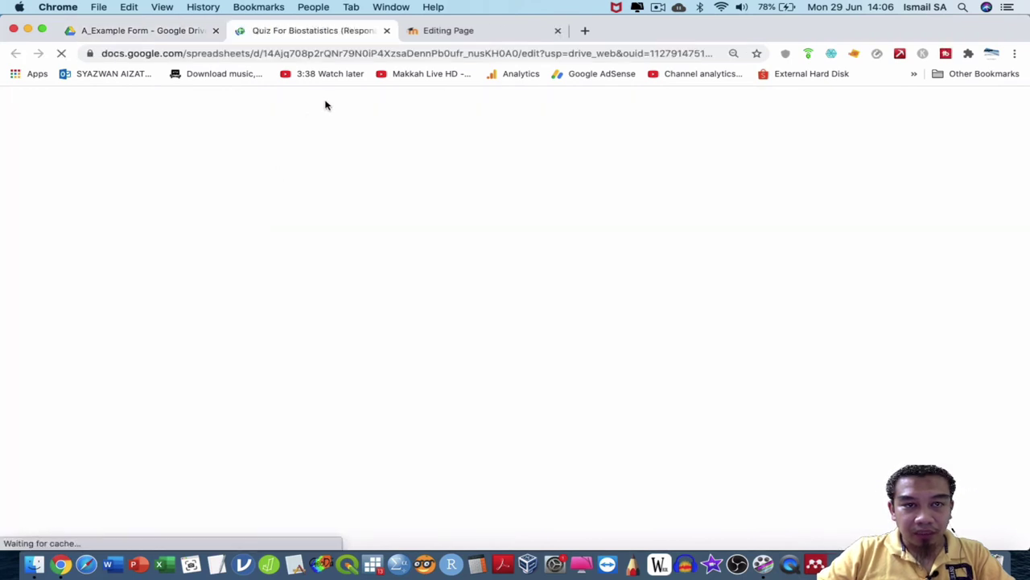
left_click(177, 31)
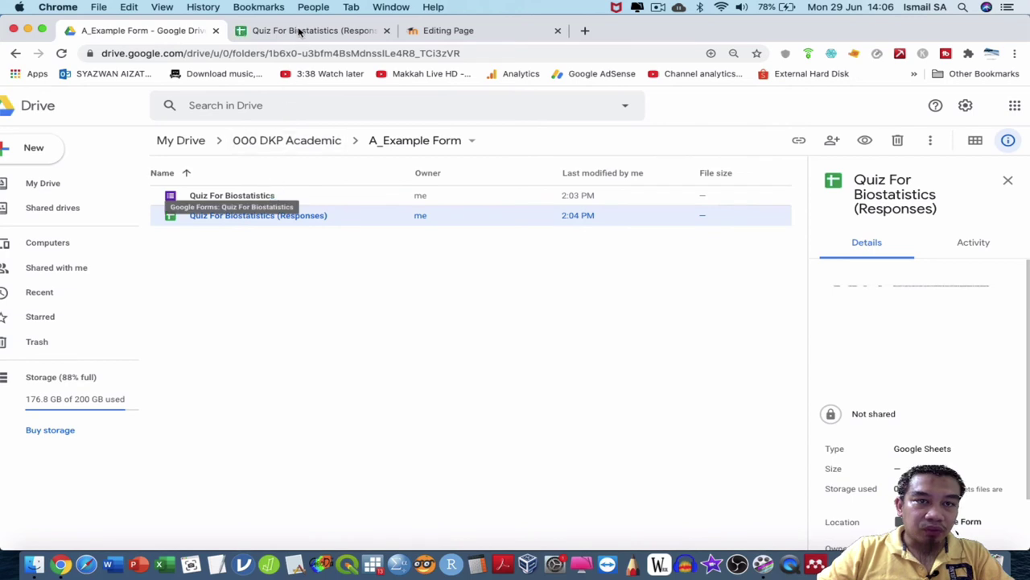
left_click(302, 31)
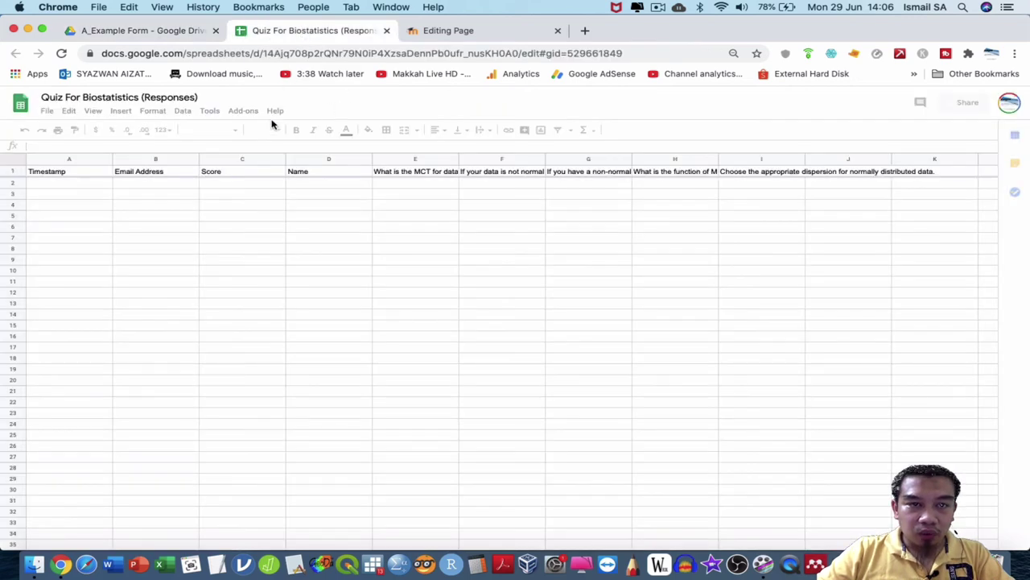
left_click(236, 114)
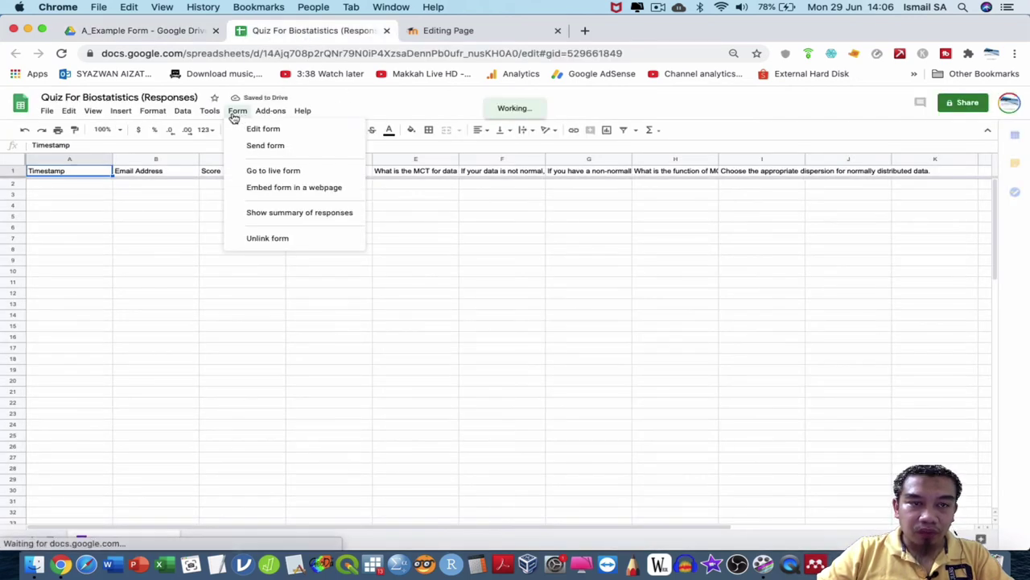
left_click(491, 34)
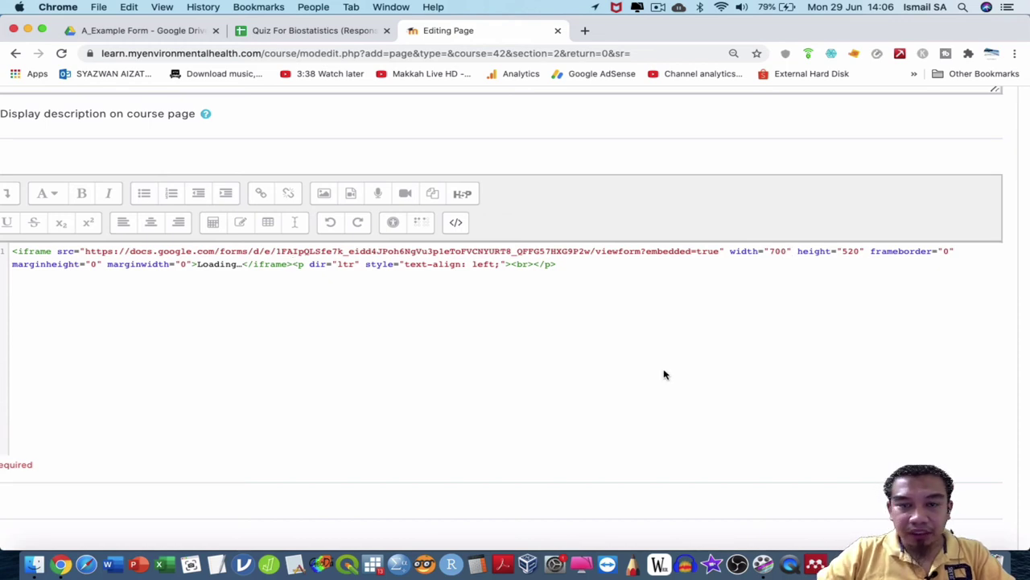
Save the Quiz MCT page with 'Save and display' and look through the embedded quiz form.
scroll(602, 382, "down", 5)
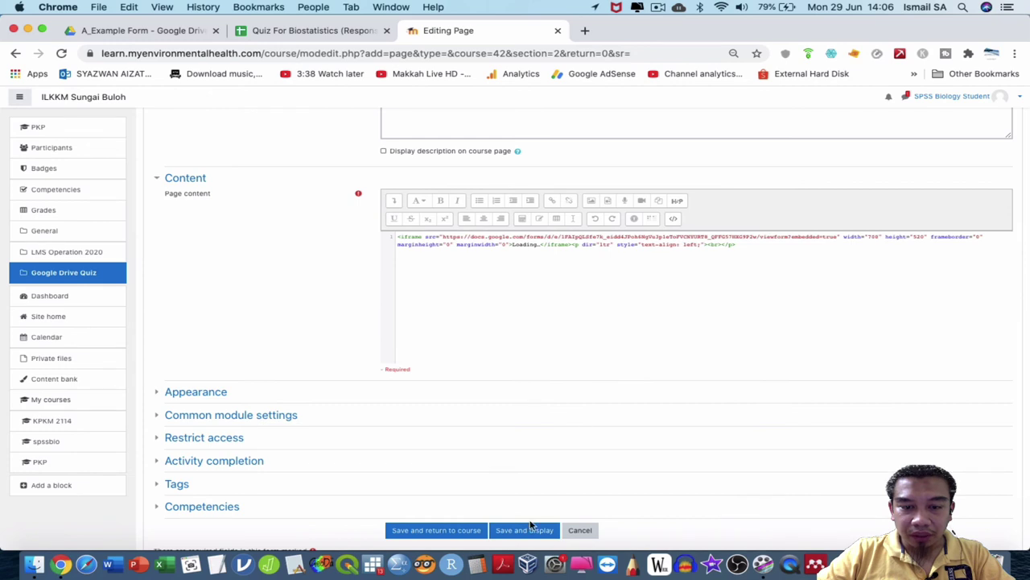
left_click(531, 525)
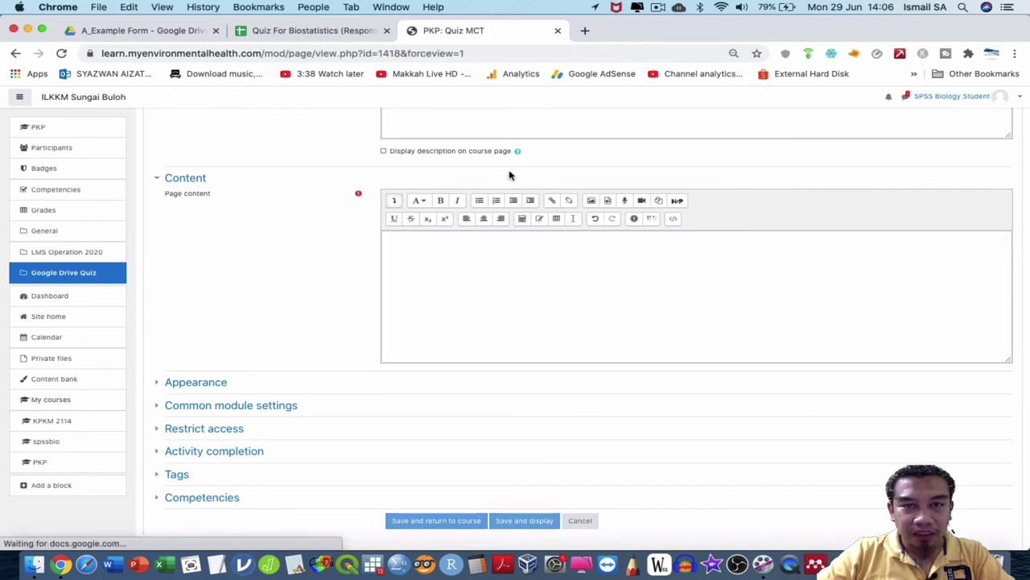
scroll(426, 267, "down", 5)
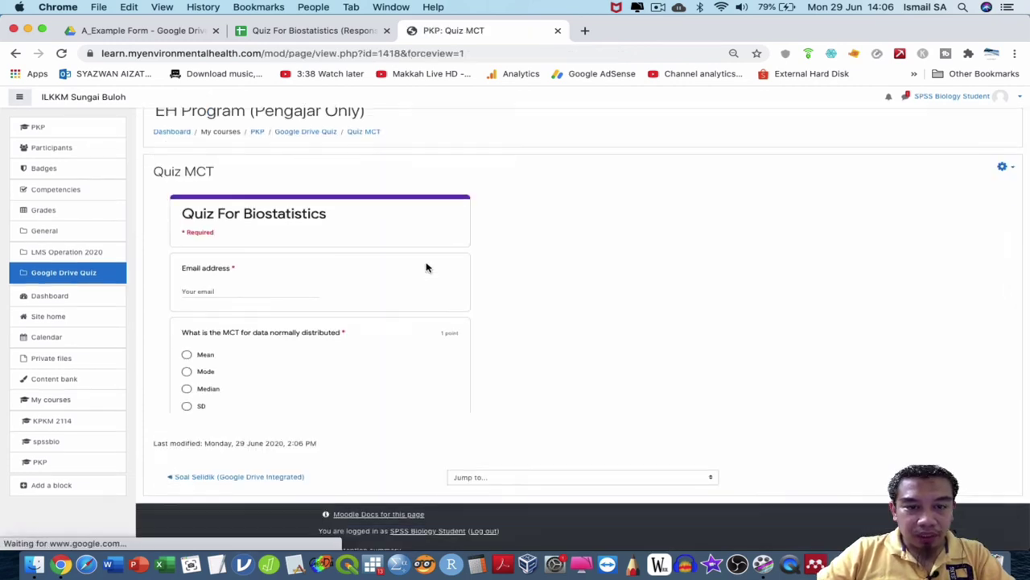
scroll(427, 267, "down", 5)
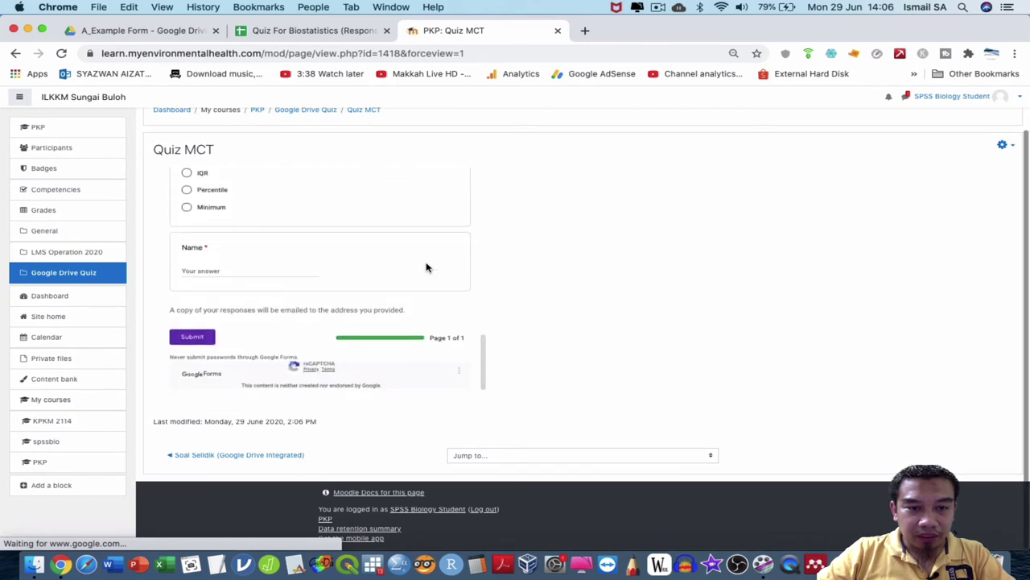
scroll(427, 267, "up", 10)
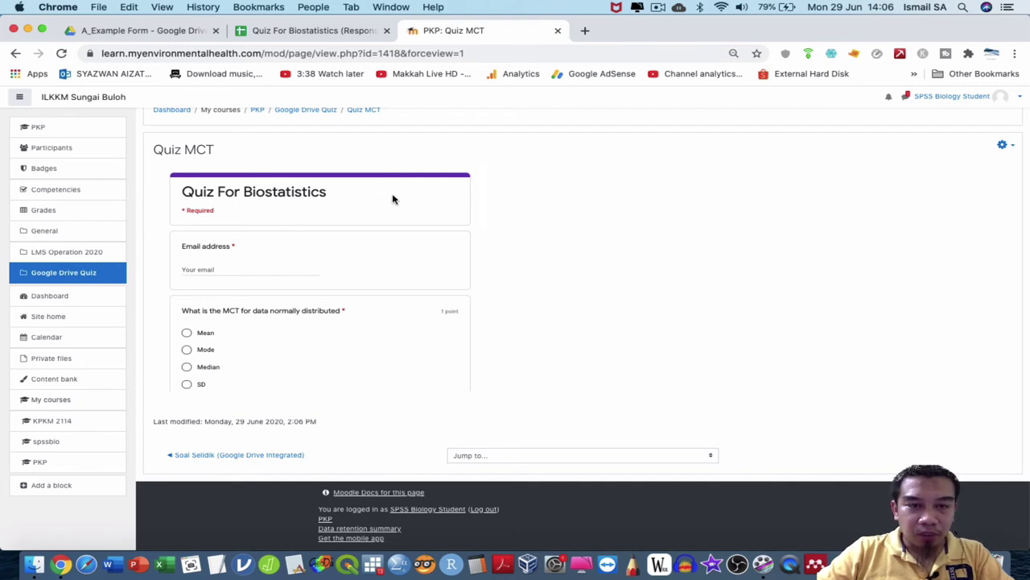
Log out of the student account and go to the Moodle login page.
left_click(979, 98)
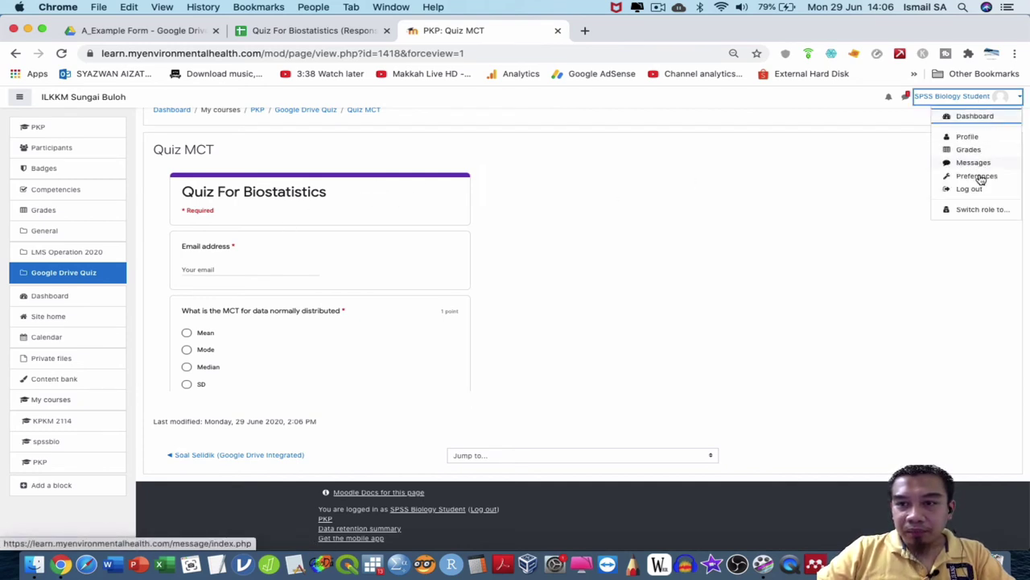
left_click(989, 195)
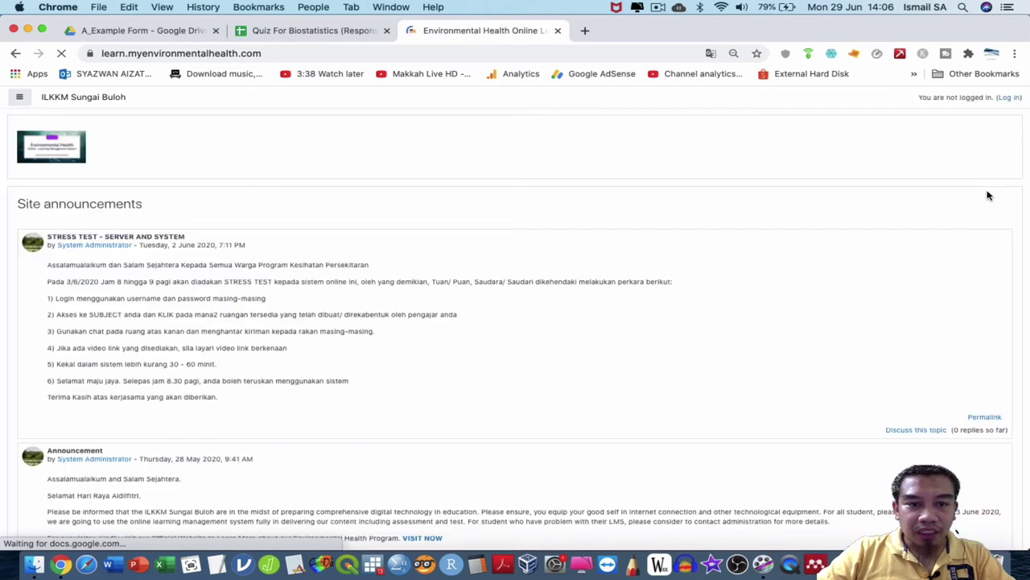
left_click(1010, 98)
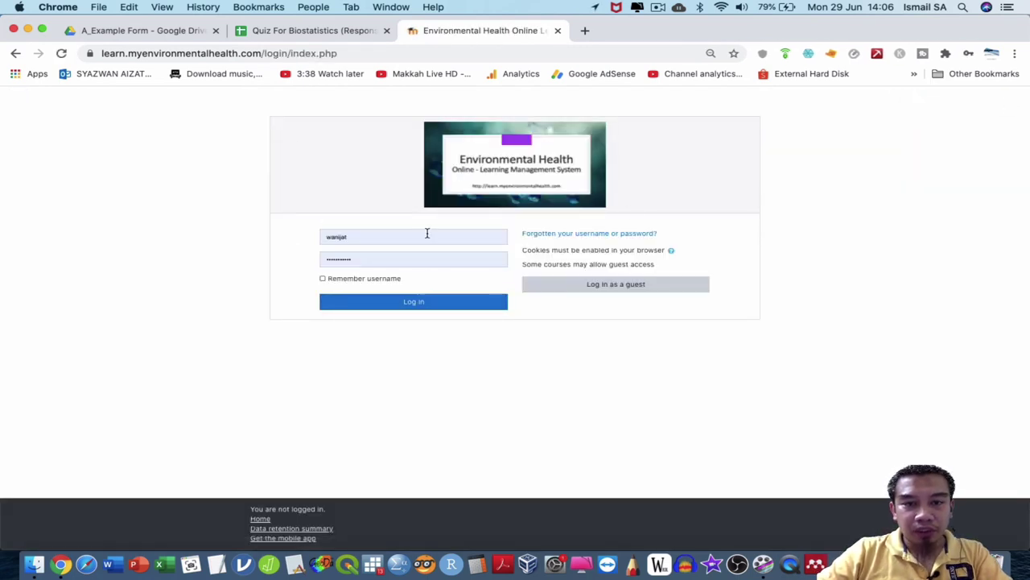
Sign in with the teacher's saved username and password from autofill.
double_click(427, 233)
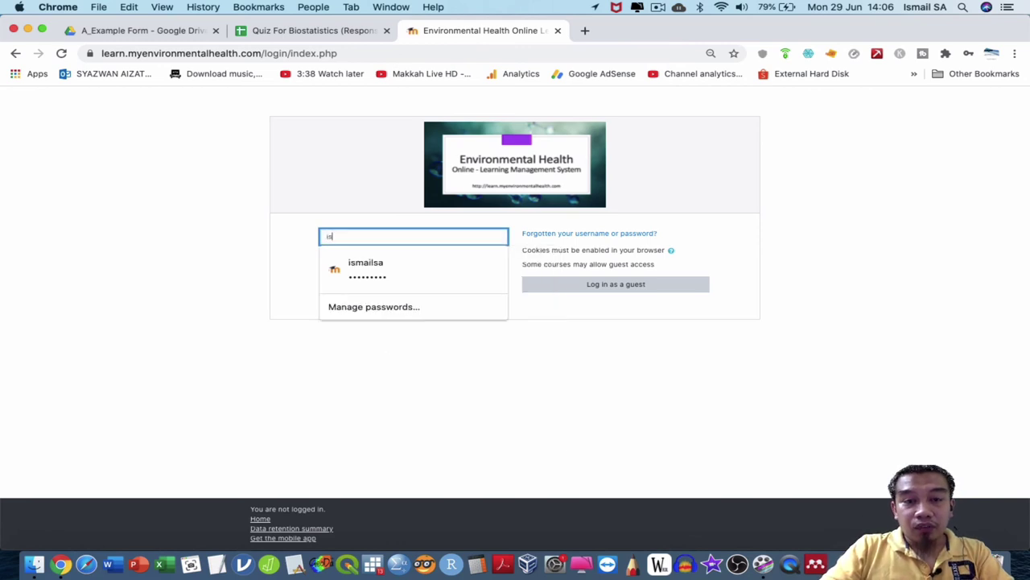
left_click(402, 274)
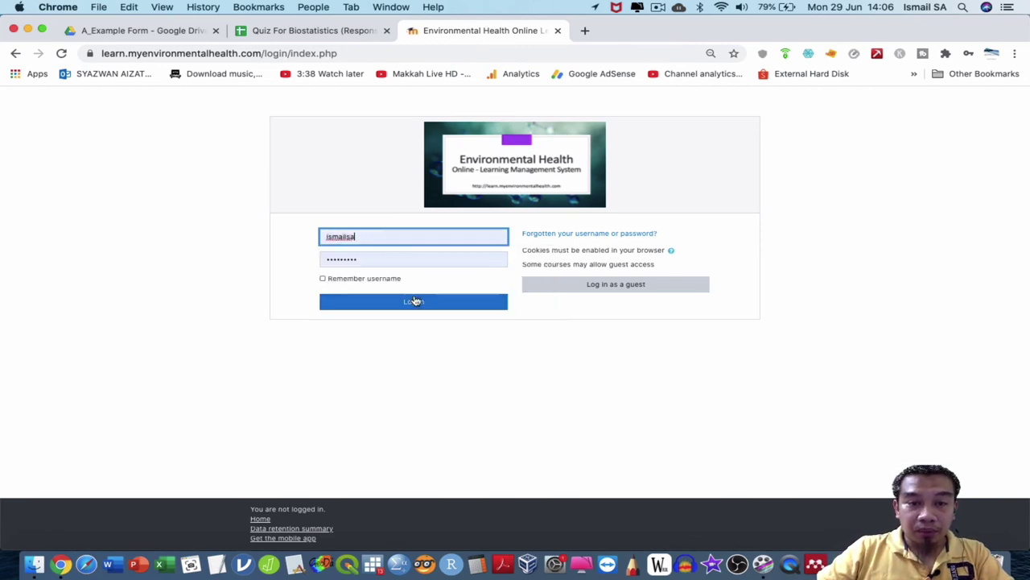
left_click(414, 300)
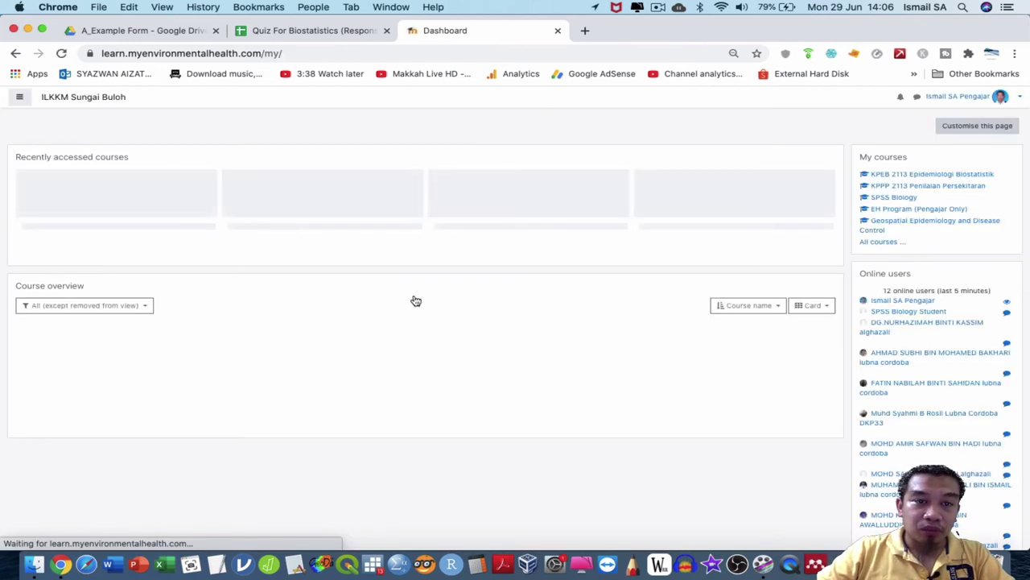
Go to the PKP course's Soal Selidik (Google Drive Integrated) page and open Quiz MCT.
left_click(19, 97)
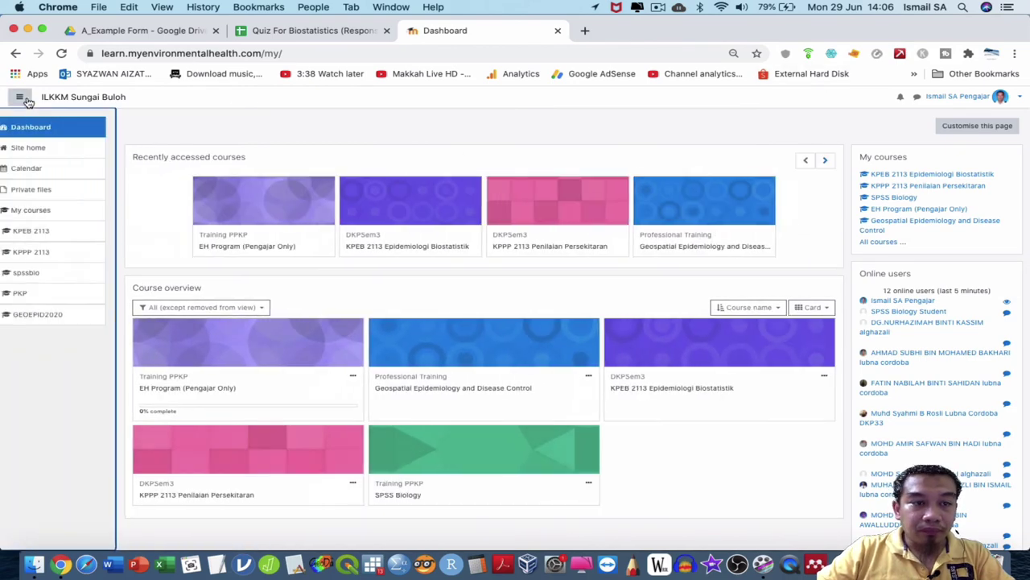
left_click(73, 294)
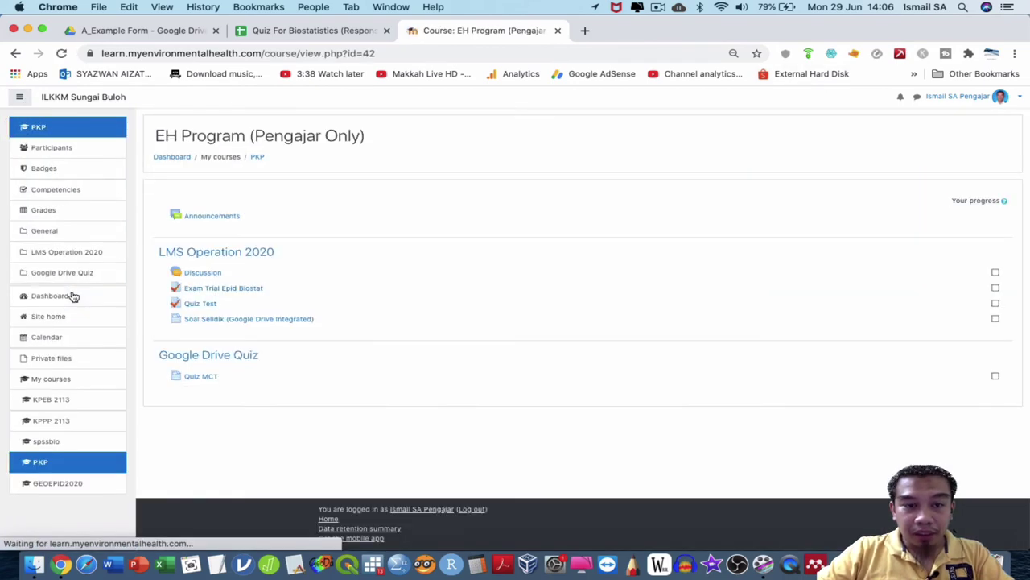
scroll(269, 320, "up", 5)
left_click(278, 319)
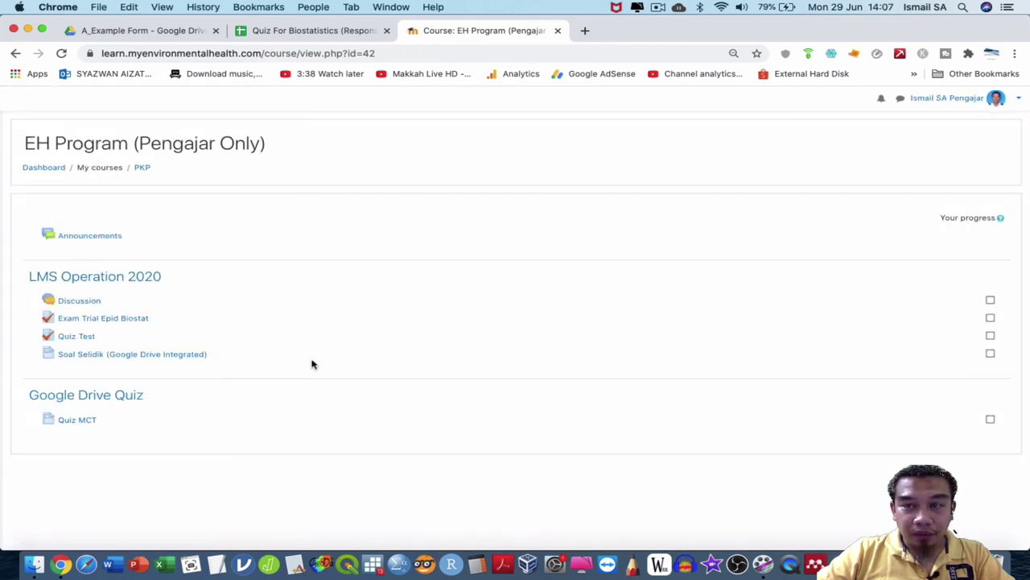
left_click(77, 420)
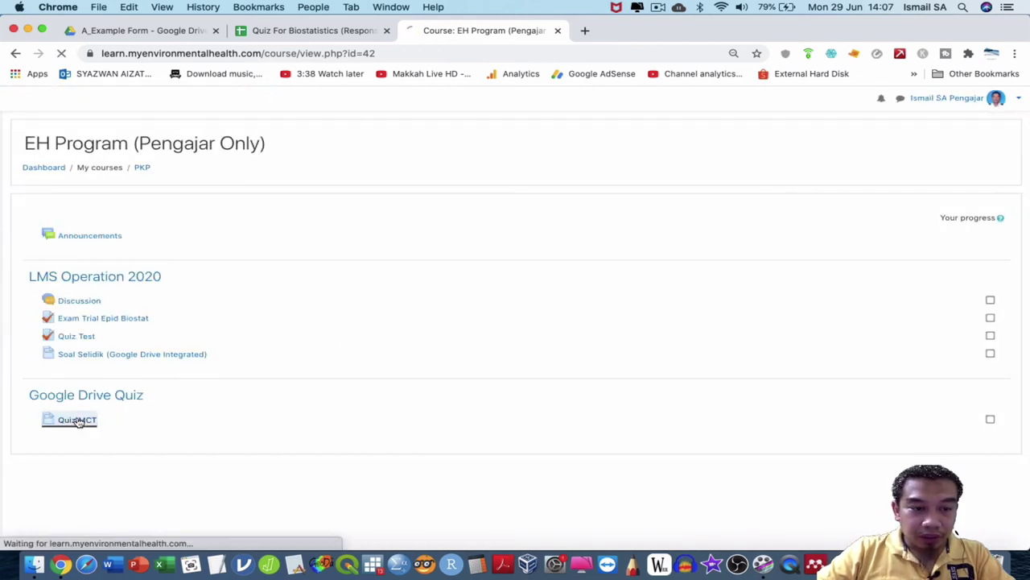
scroll(317, 314, "down", 2)
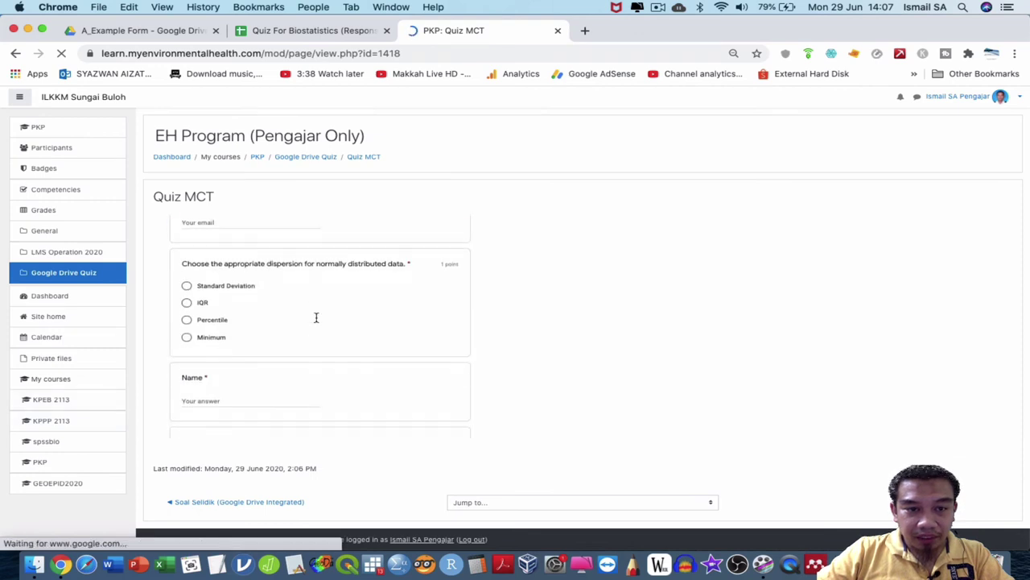
Fill in the email from a saved suggestion, answer IQR for dispersion, and check the Name field.
scroll(317, 318, "up", 5)
scroll(317, 321, "left", 3)
scroll(317, 321, "up", 3)
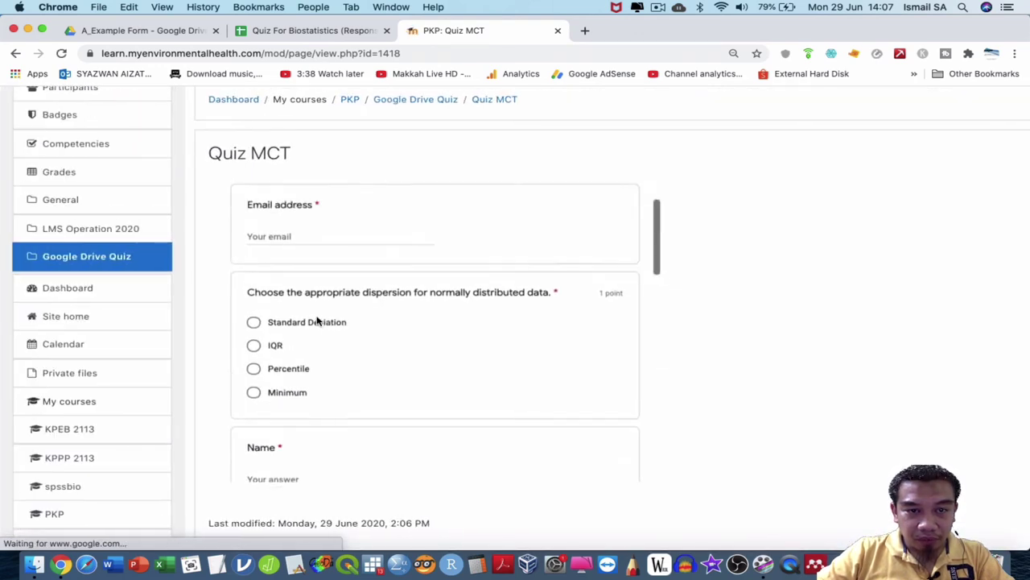
left_click(342, 285)
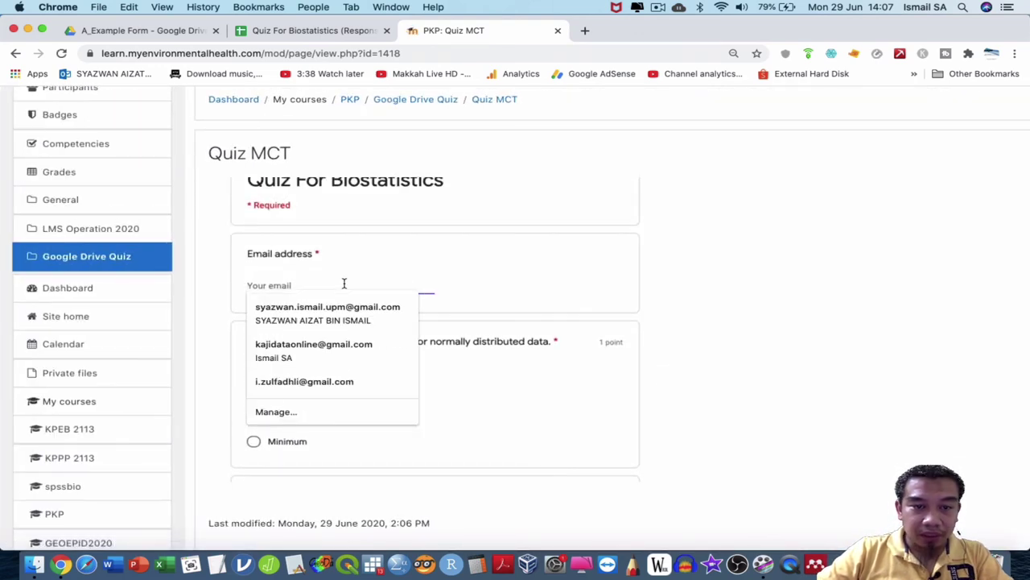
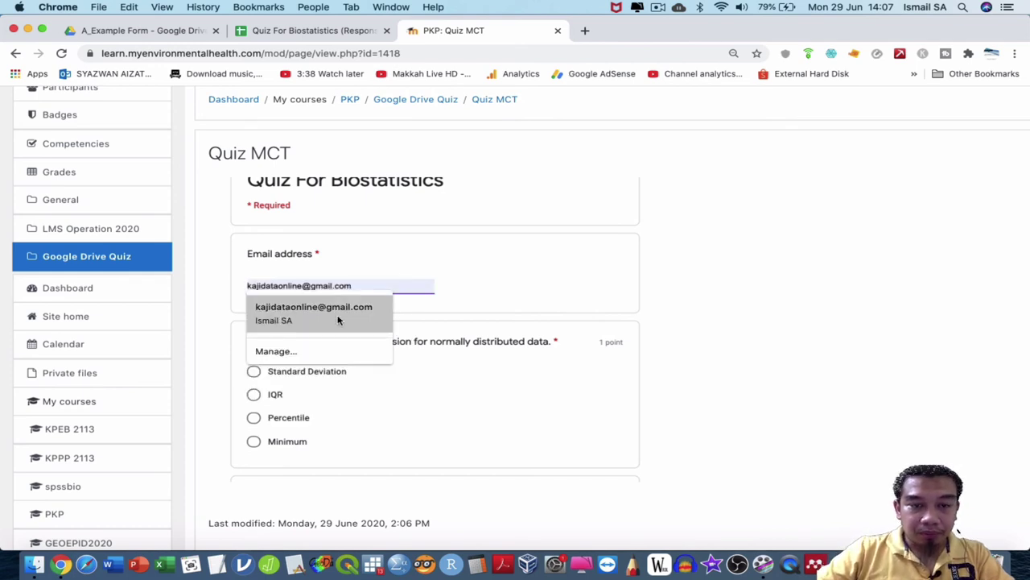
left_click(337, 314)
left_click(274, 393)
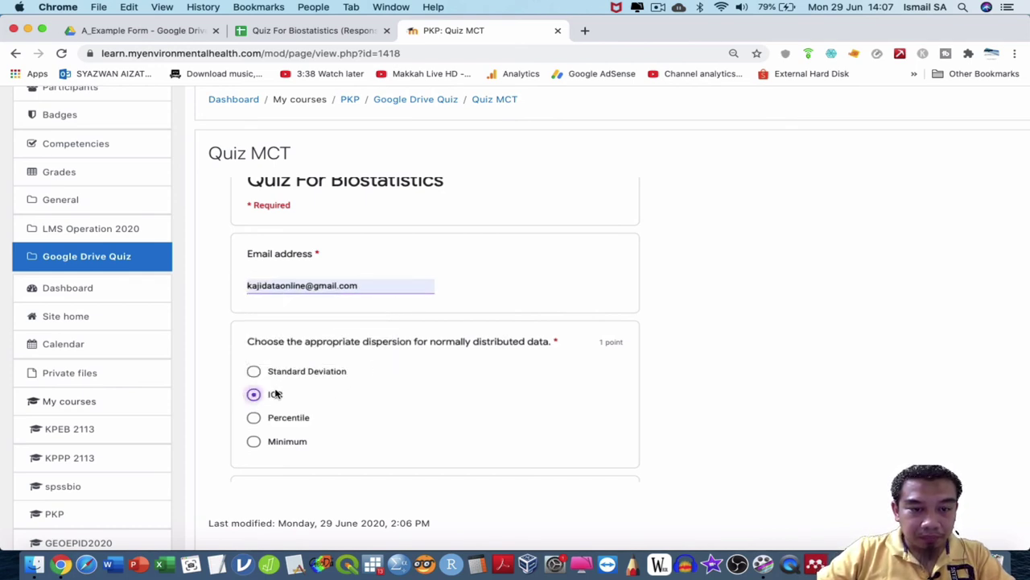
scroll(334, 407, "down", 5)
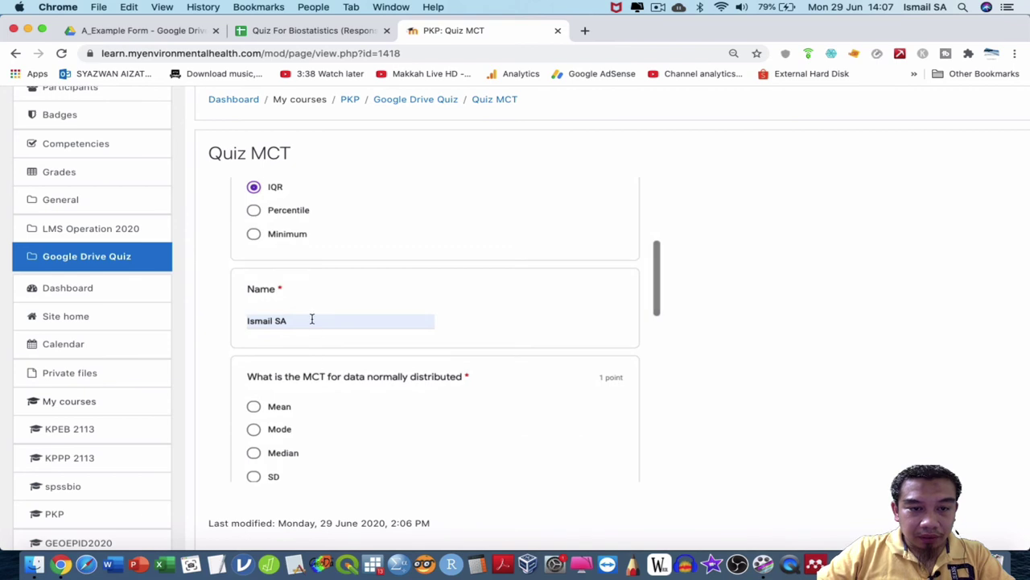
double_click(312, 320)
left_click(481, 340)
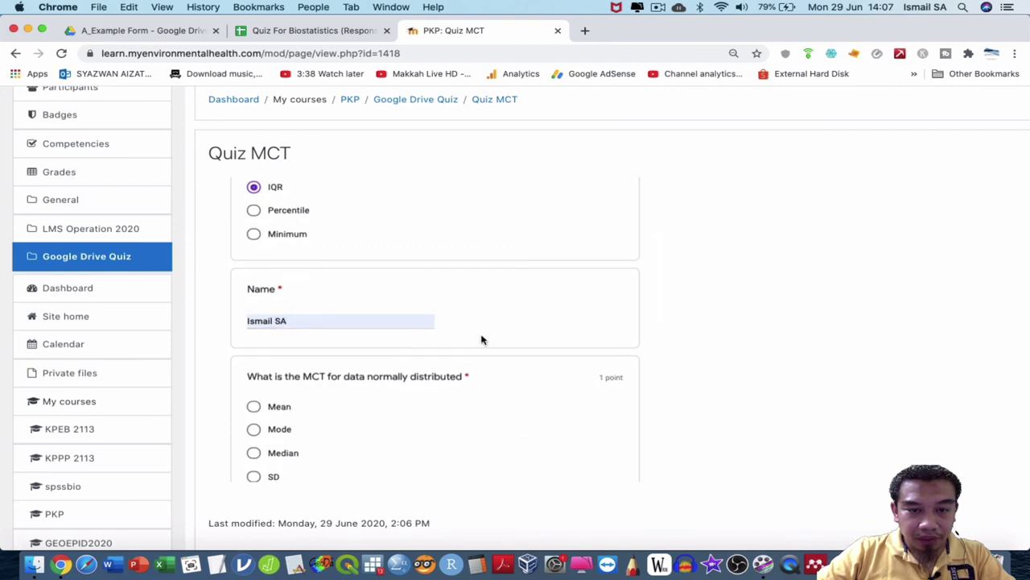
Answer Median, Percentile and holistic numerical data, then submit the quiz.
scroll(346, 294, "down", 3)
left_click(253, 269)
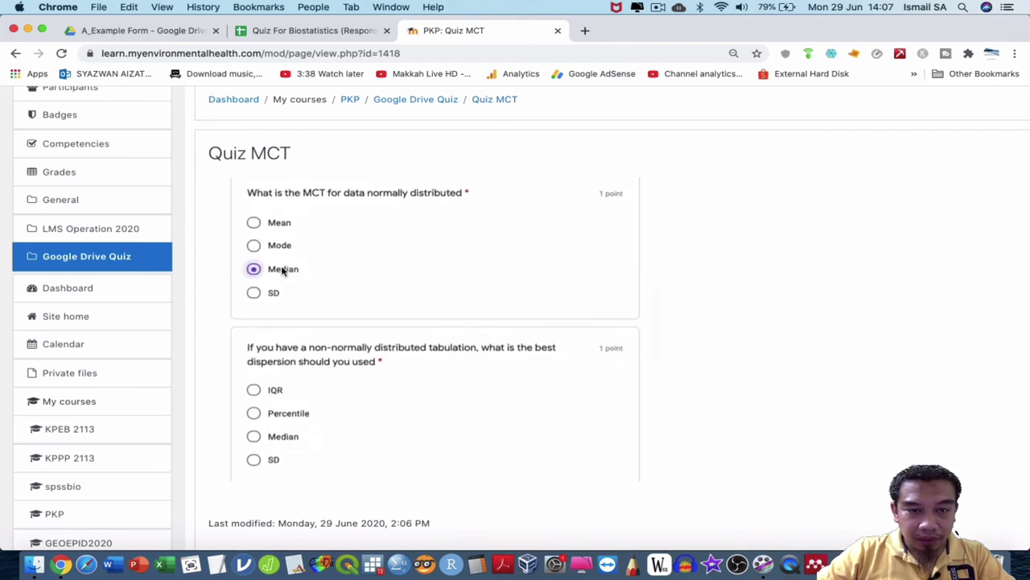
left_click(274, 416)
scroll(355, 393, "down", 4)
left_click(340, 353)
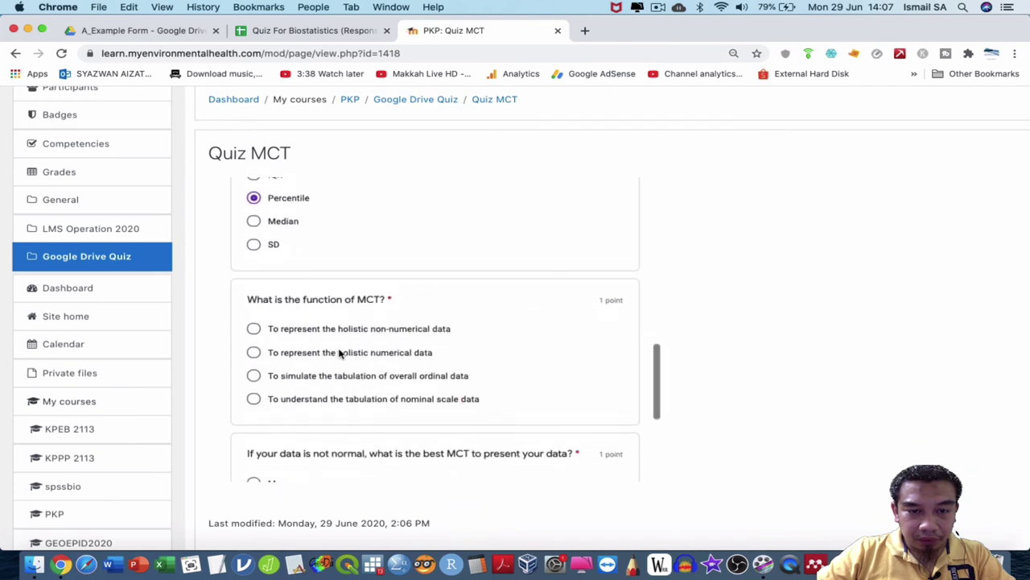
scroll(339, 353, "down", 5)
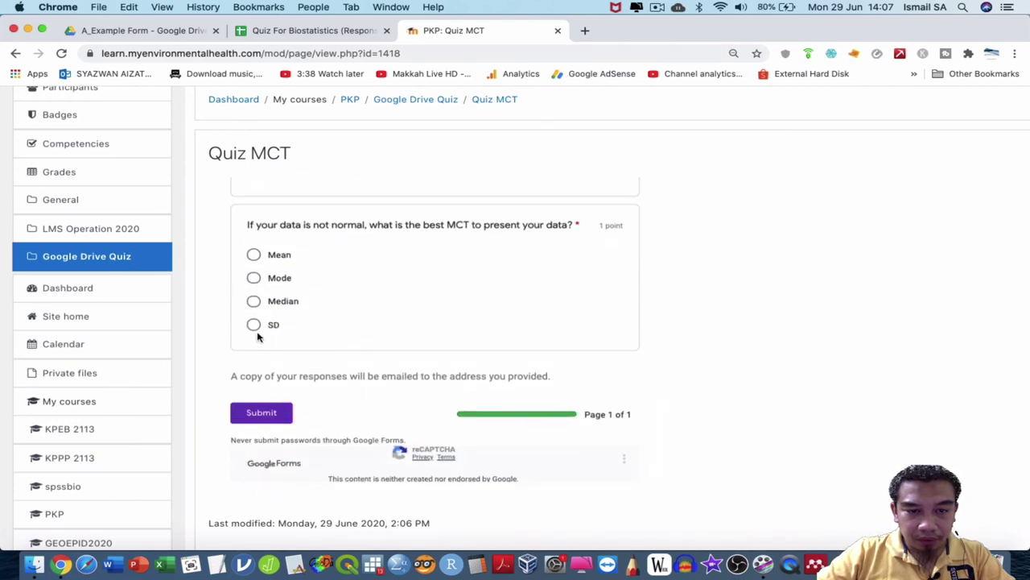
left_click(274, 414)
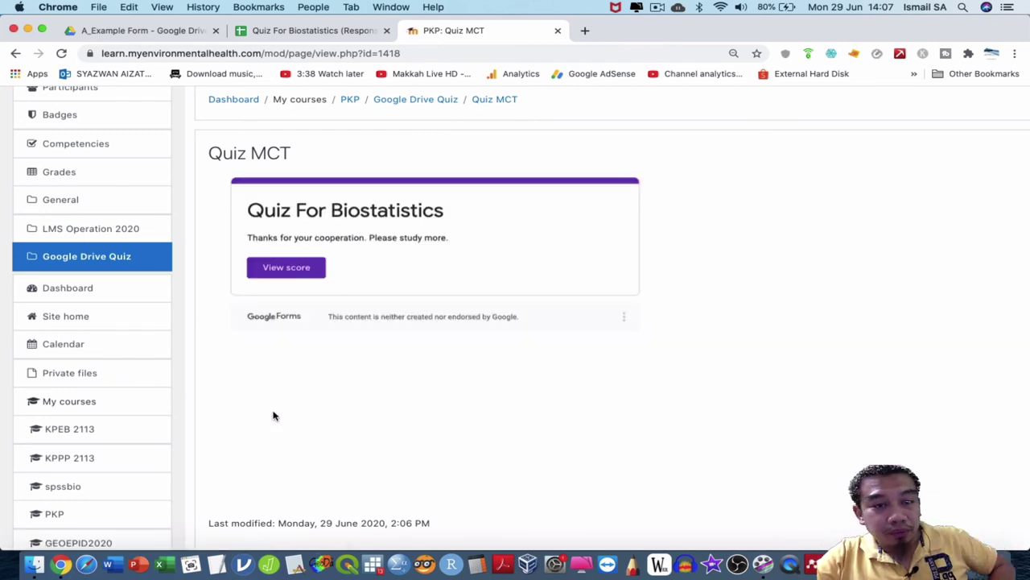
Review the 1/5 score and marked answers, then close it and return to the responses spreadsheet.
left_click(287, 273)
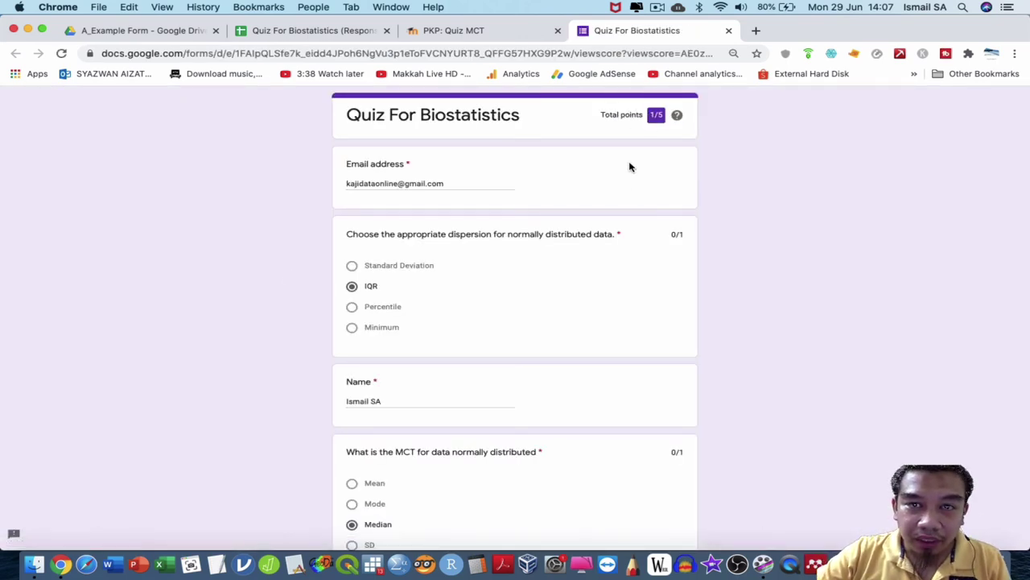
scroll(619, 209, "down", 10)
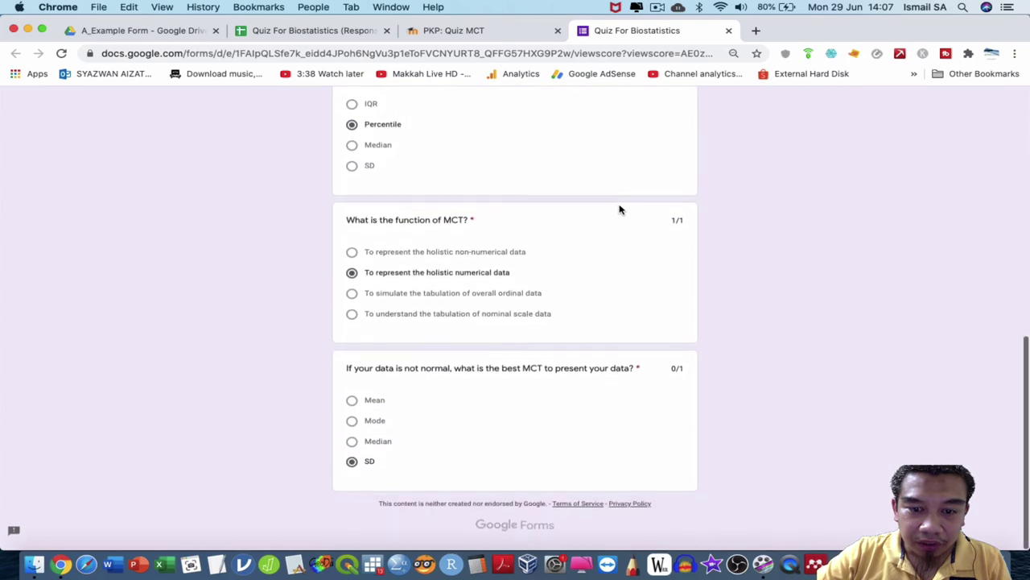
scroll(618, 207, "up", 10)
key("super+w")
left_click(362, 32)
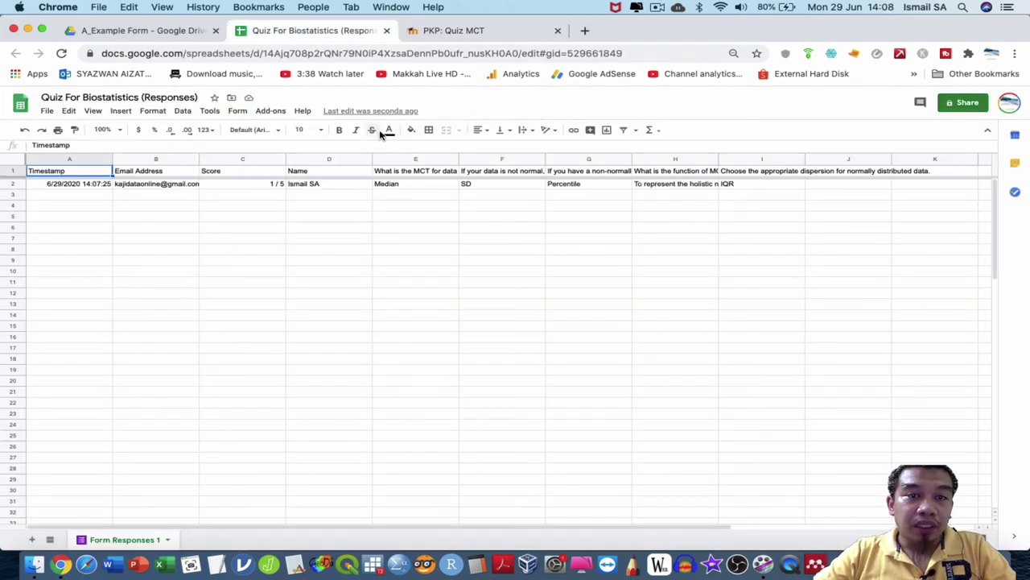
Switch to the PKP: Quiz MCT tab and open a blank new browser tab.
left_click(478, 30)
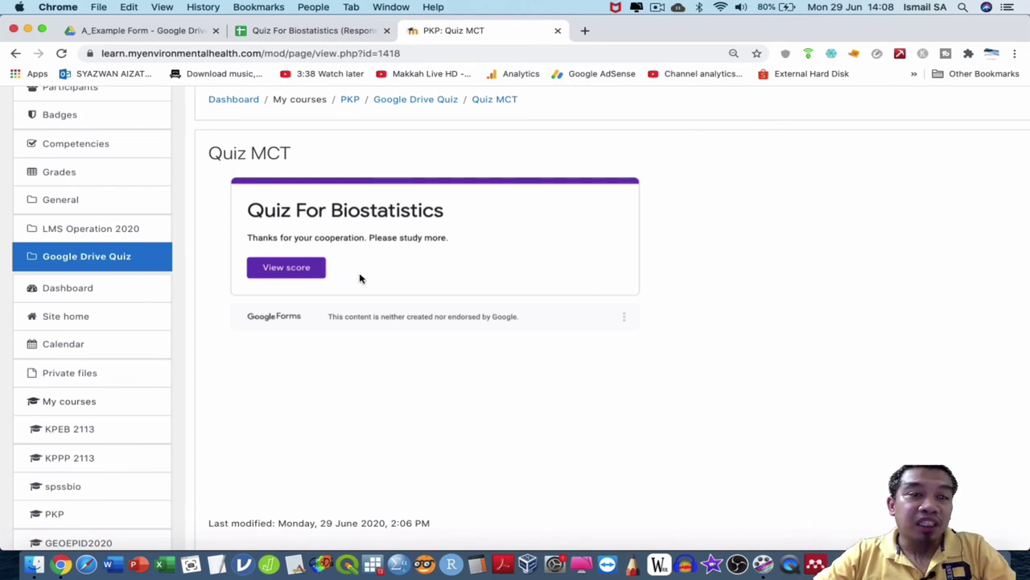
left_click(584, 31)
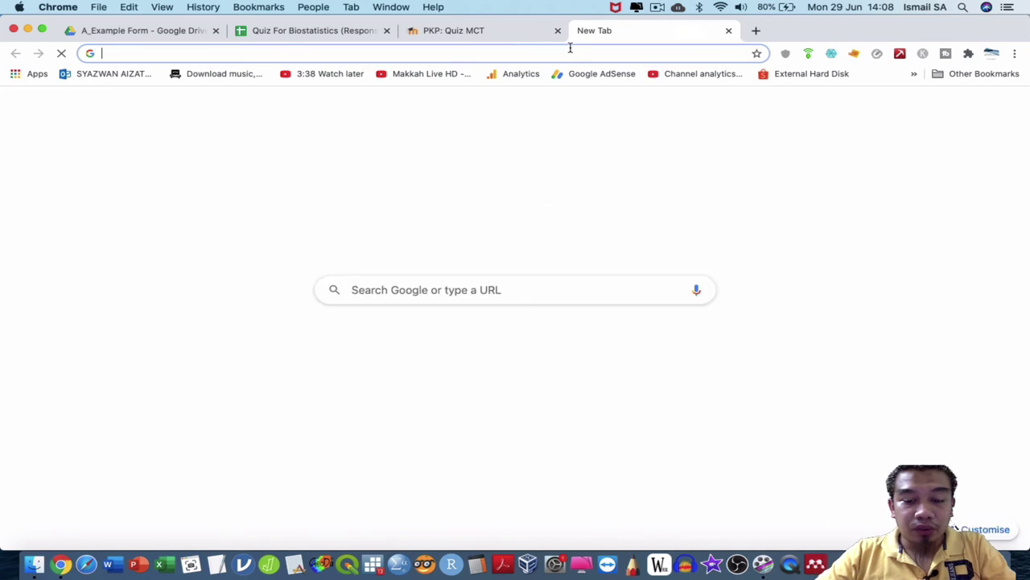
Load Google, switch to the second signed-in account, and open its Gmail inbox.
type("go")
key("Return")
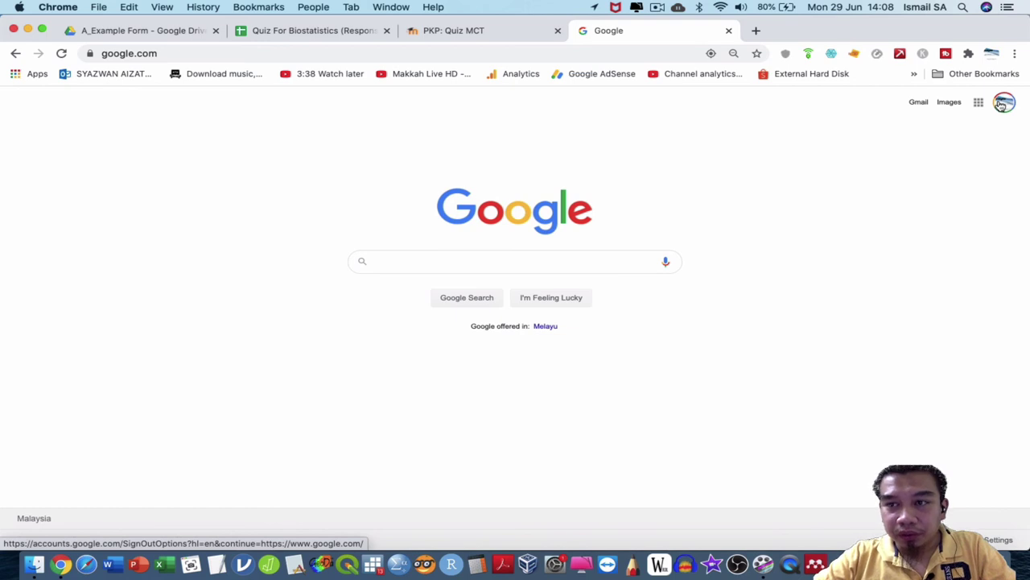
left_click(992, 105)
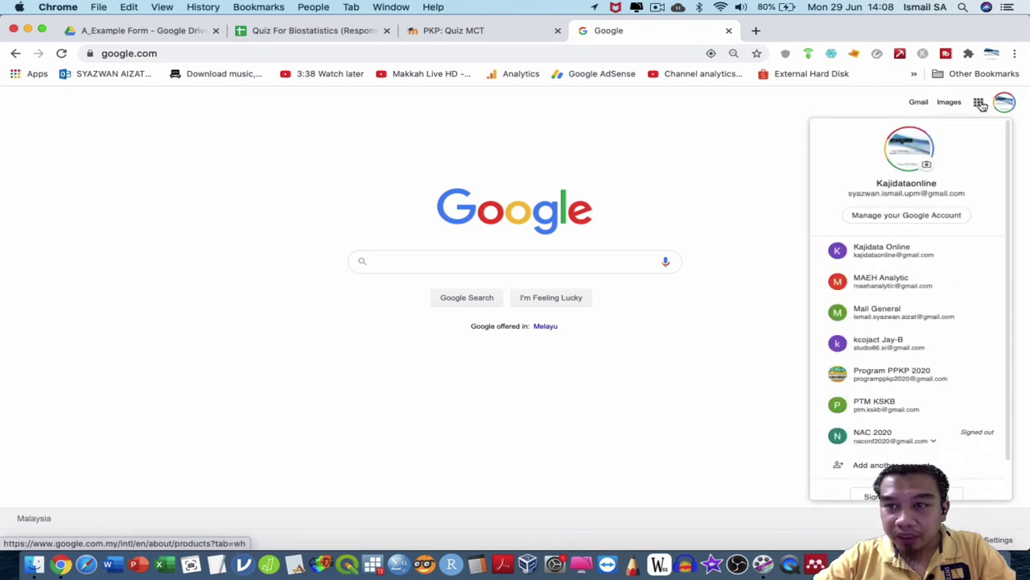
left_click(884, 254)
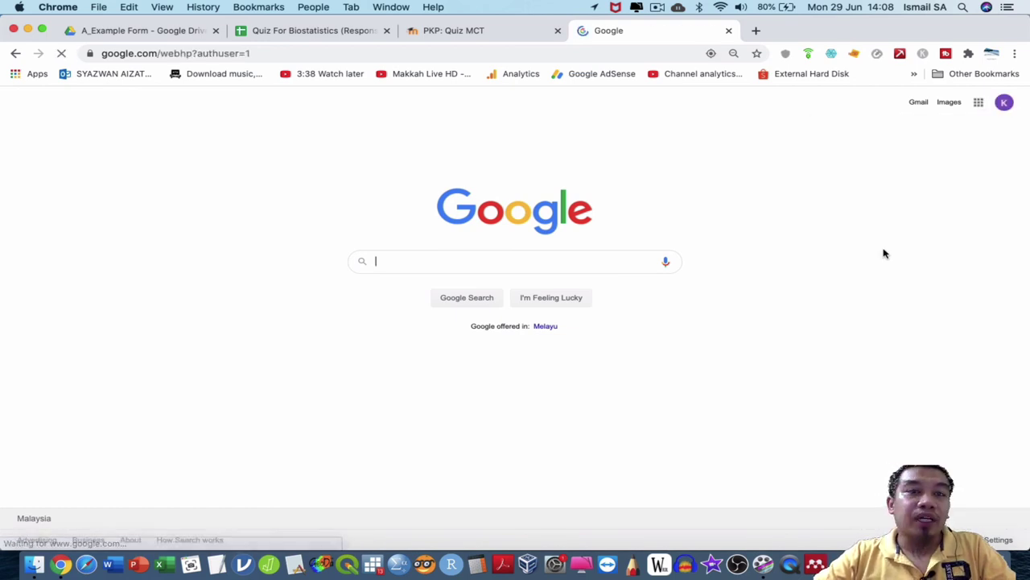
left_click(925, 109)
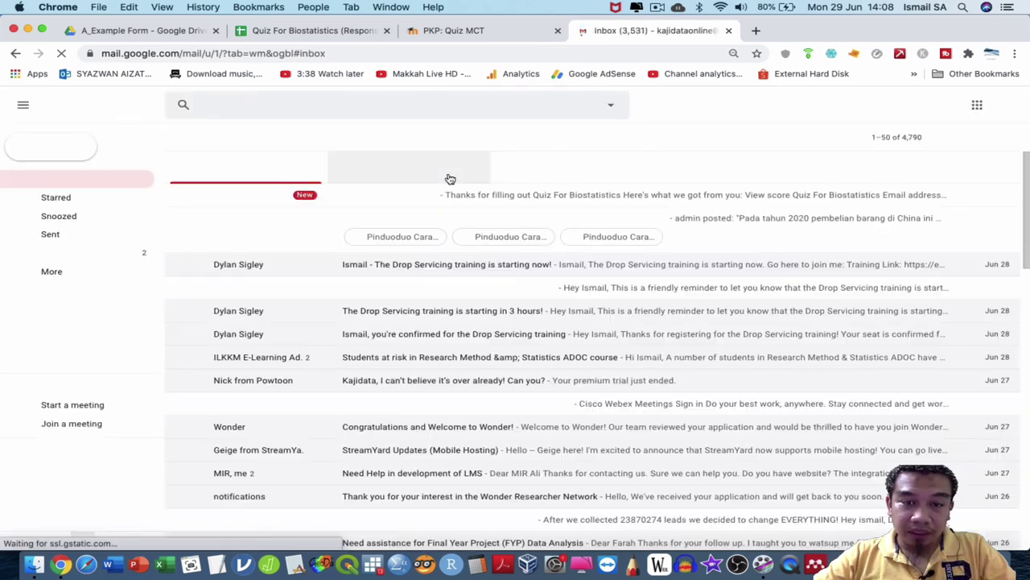
Read the Quiz For Biostatistics receipt email's answers and follow its View score link.
left_click(420, 198)
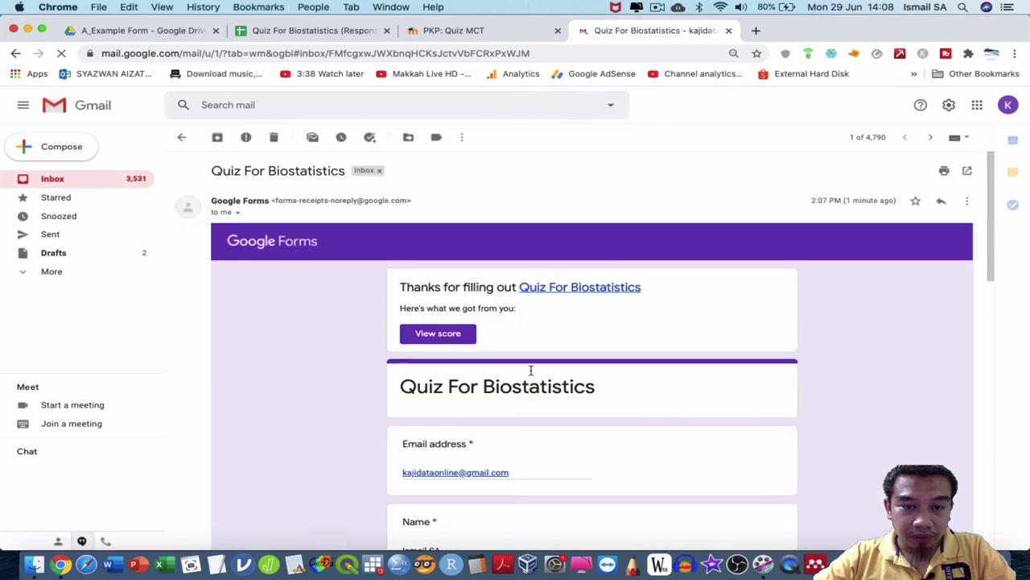
scroll(531, 374, "down", 7)
scroll(530, 373, "down", 3)
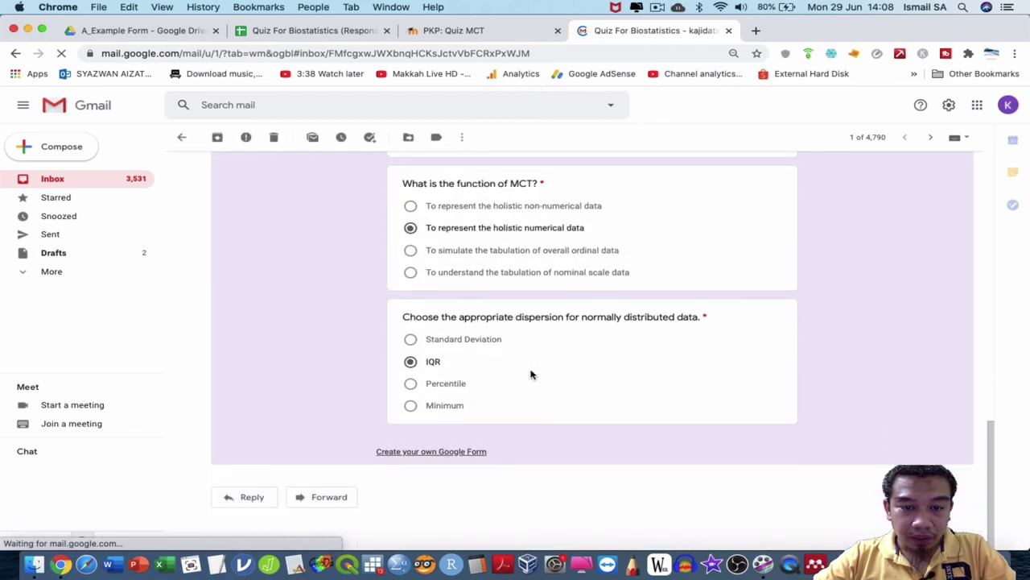
scroll(531, 373, "up", 10)
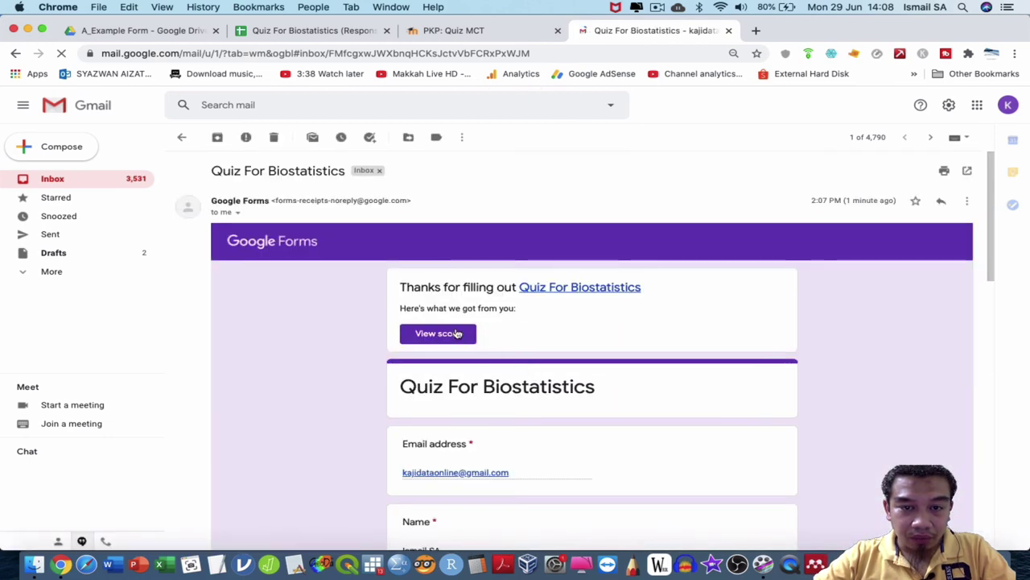
left_click(456, 334)
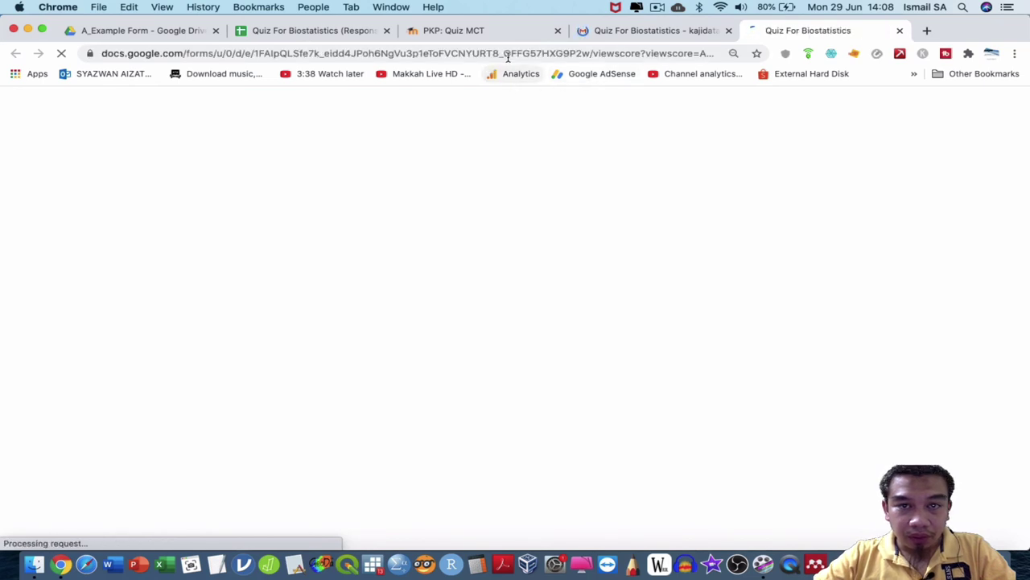
Look over the 1/5 score page, then go back to the Moodle Quiz MCT tab.
left_click(507, 55)
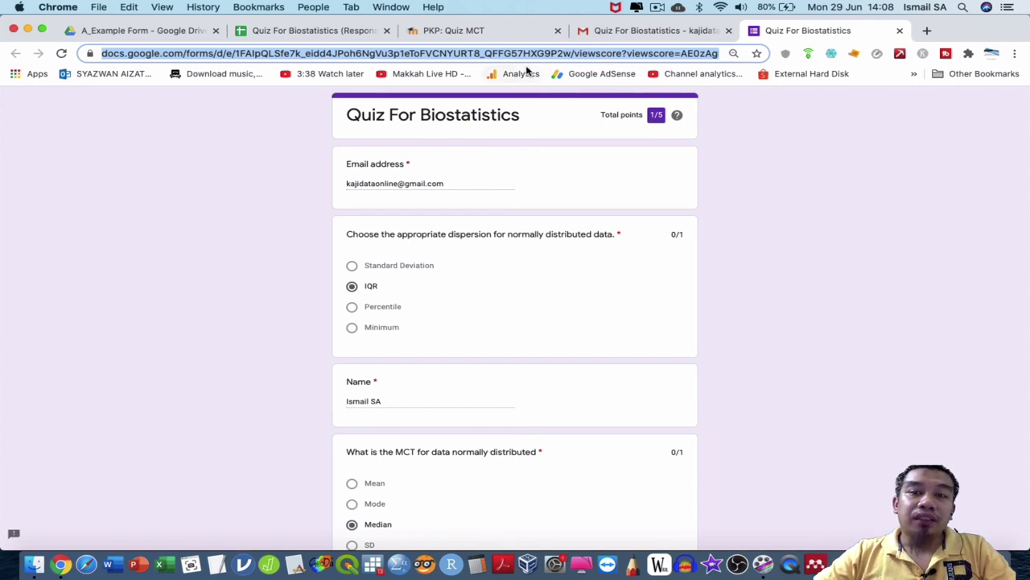
left_click(546, 51)
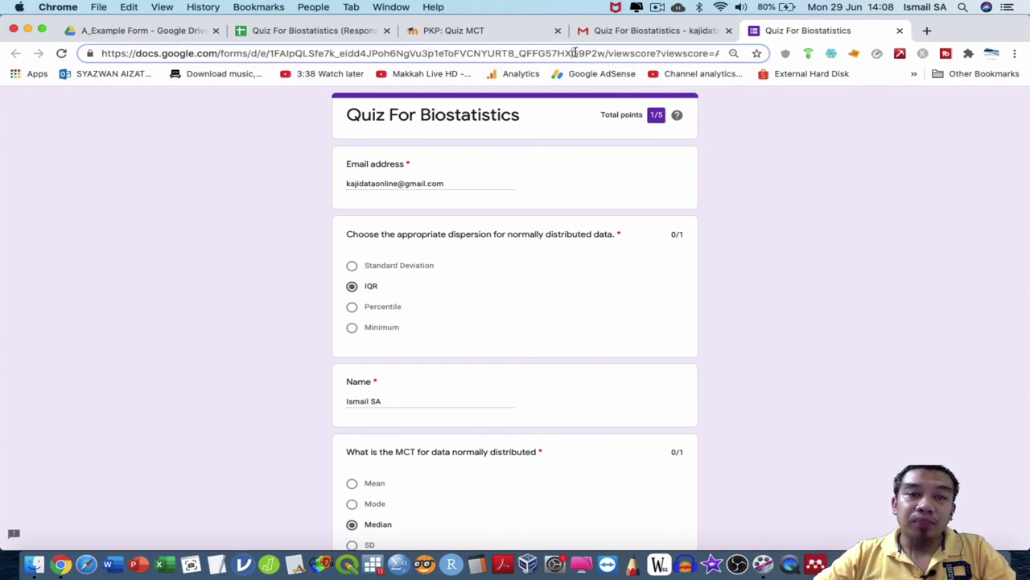
left_click(535, 34)
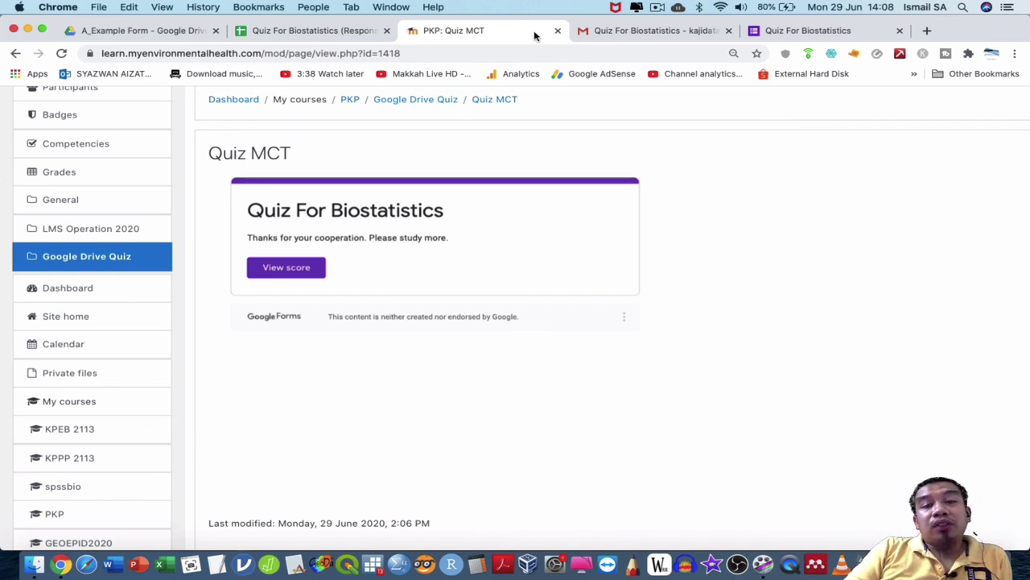
Close the quiz score tab and the Gmail receipt tab, returning to PKP: Quiz MCT.
left_click(652, 32)
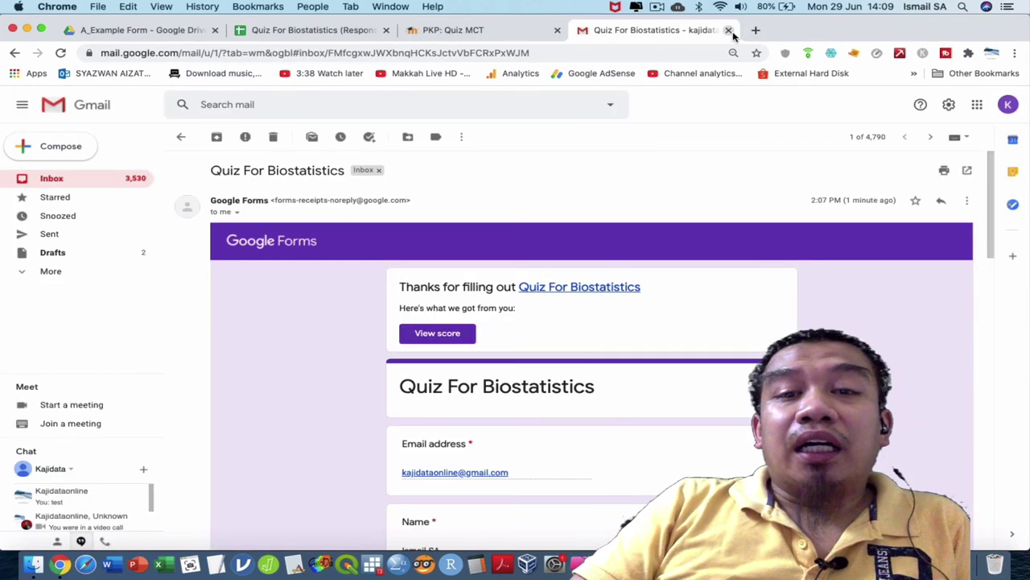
left_click(730, 30)
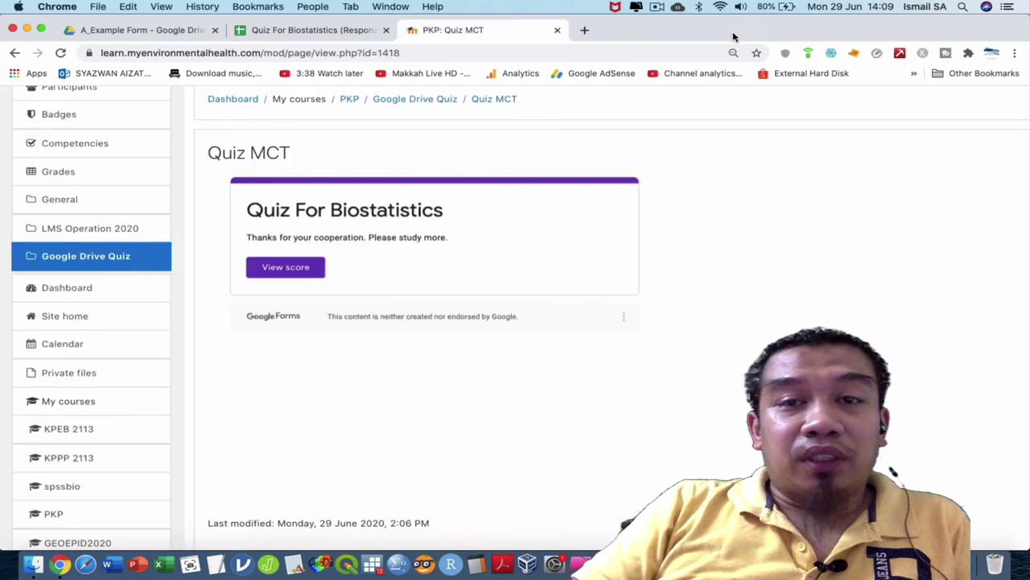